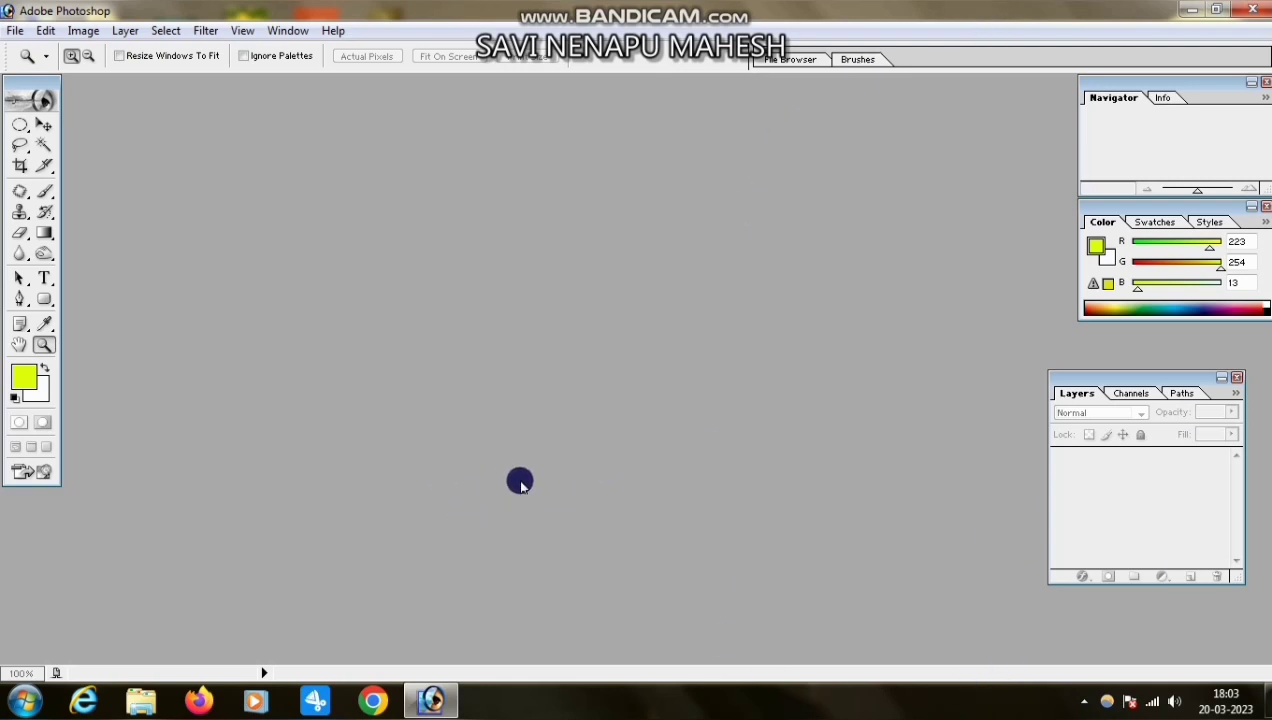
Refresh the desktop and try to open the red-background saree portrait from the desktop in Photoshop.
click(1197, 9)
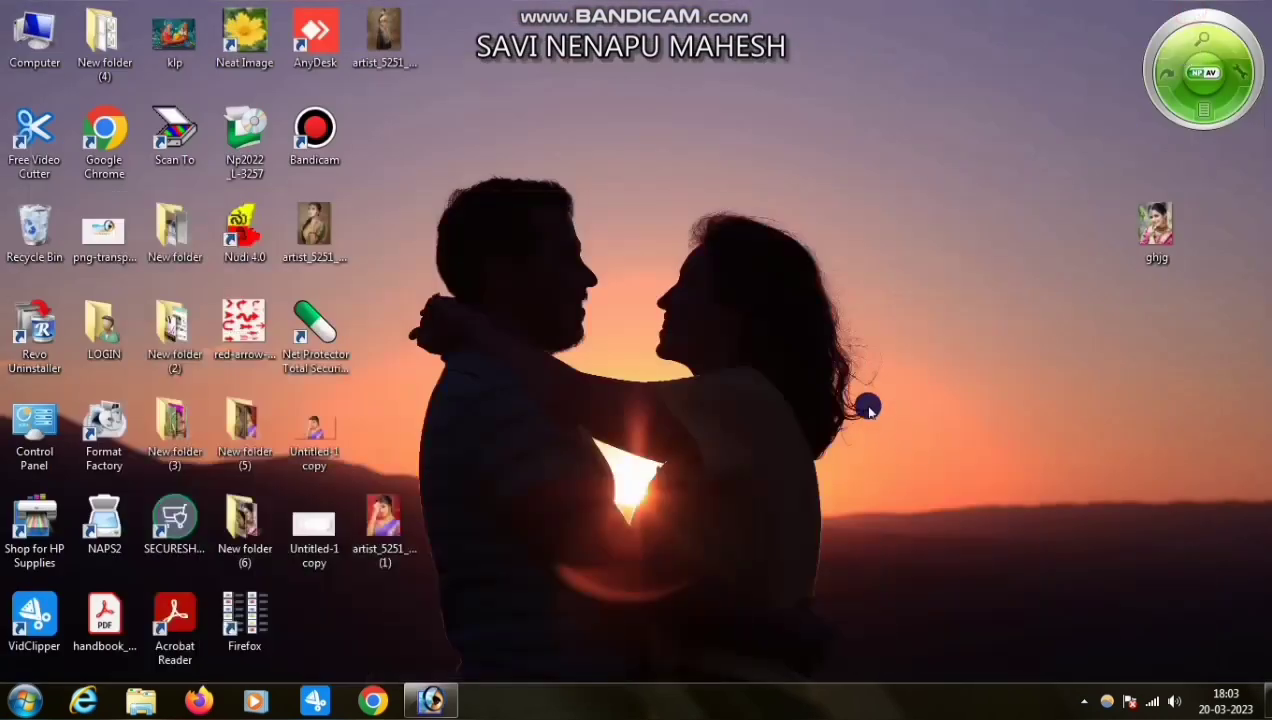
right_click(912, 270)
click(964, 325)
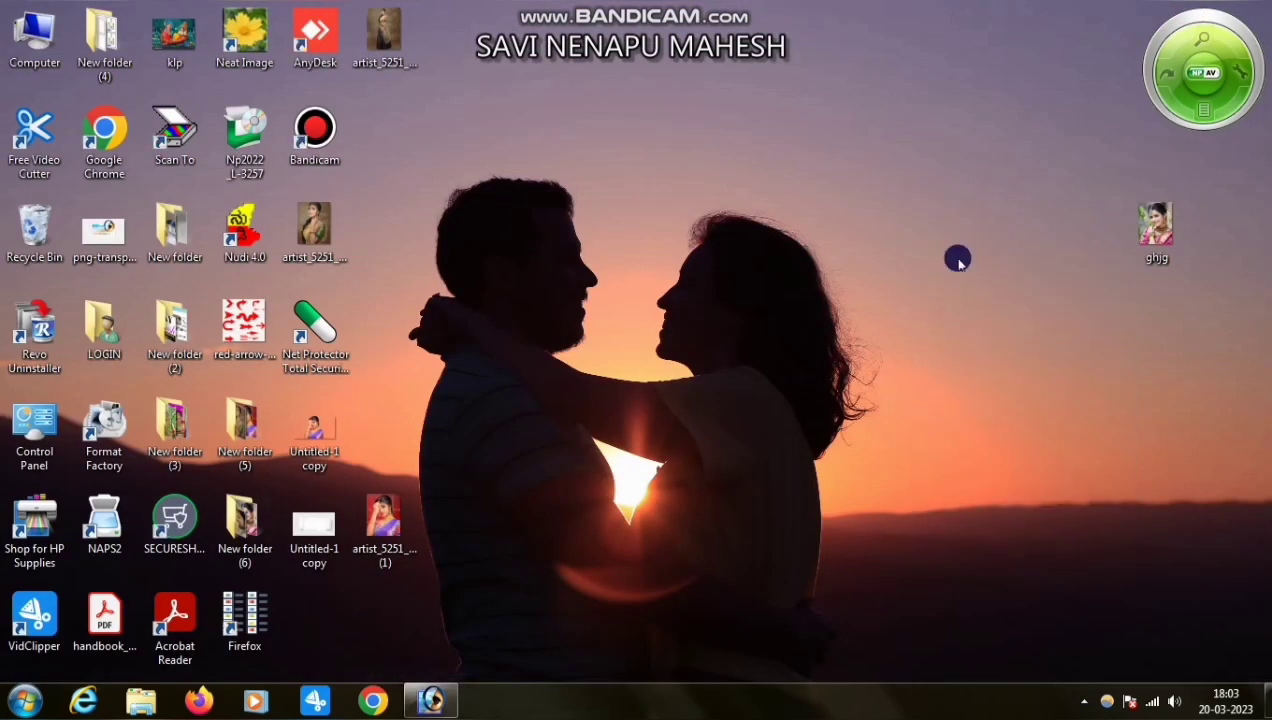
right_click(937, 232)
click(980, 284)
drag(384, 522, 640, 307)
click(718, 290)
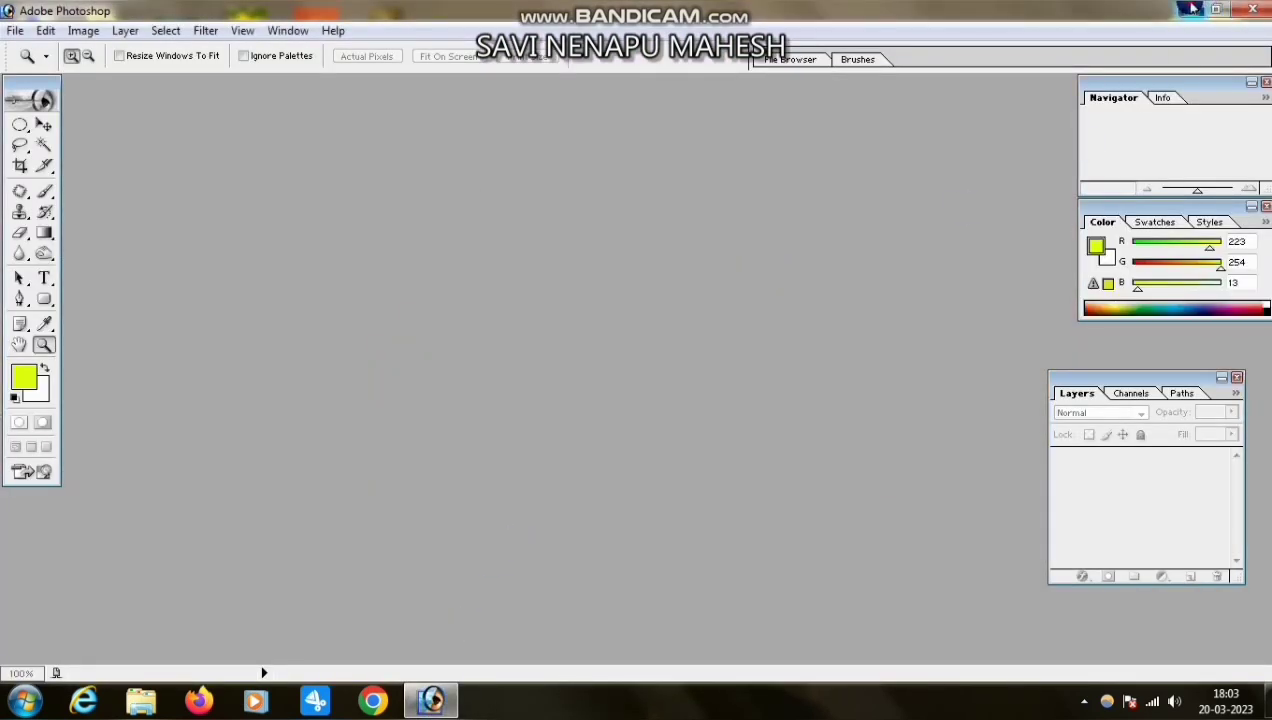
Open the red-background saree portrait in Photoshop from Format Factory's FFOutput folder.
click(1191, 10)
click(1013, 416)
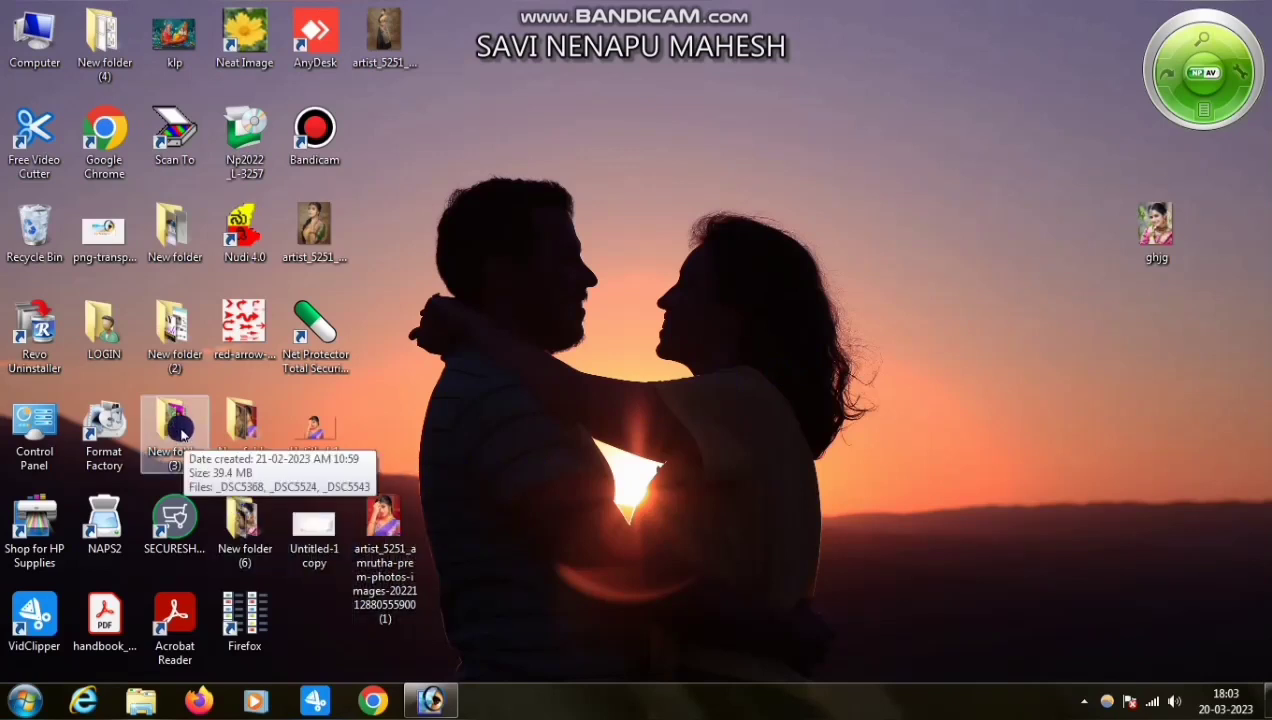
double_click(104, 435)
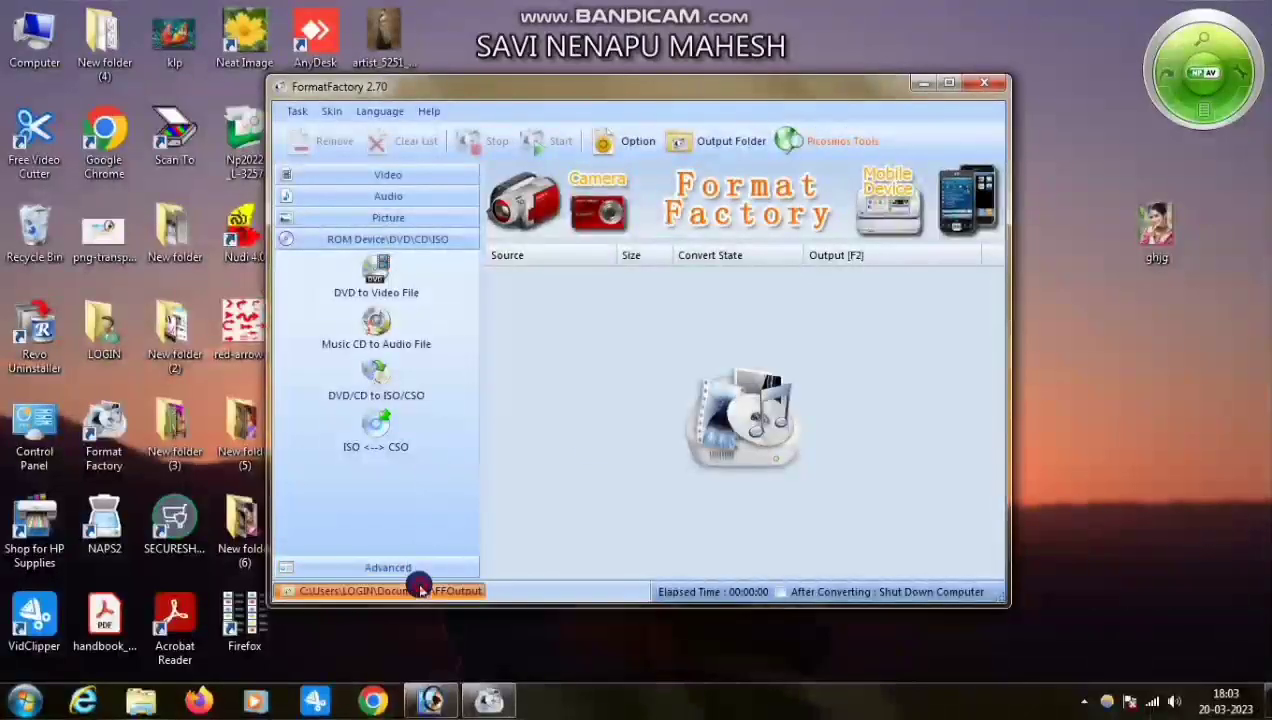
click(418, 588)
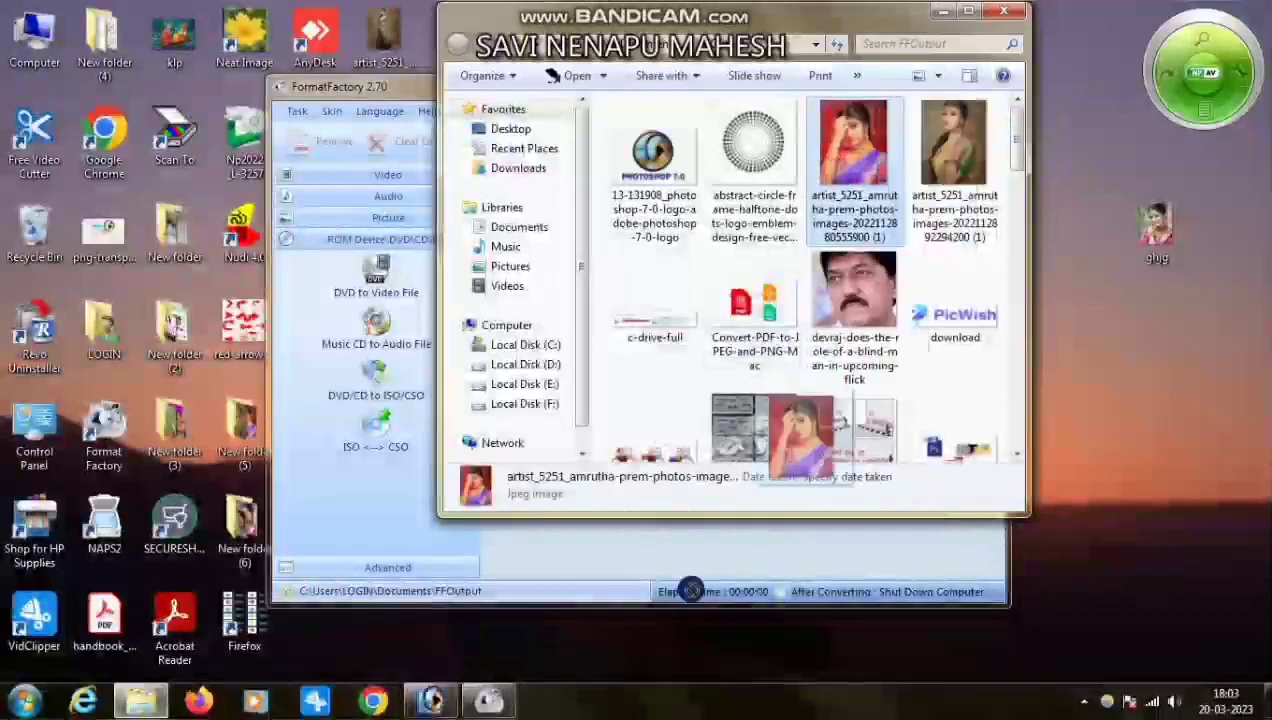
drag(691, 590, 631, 258)
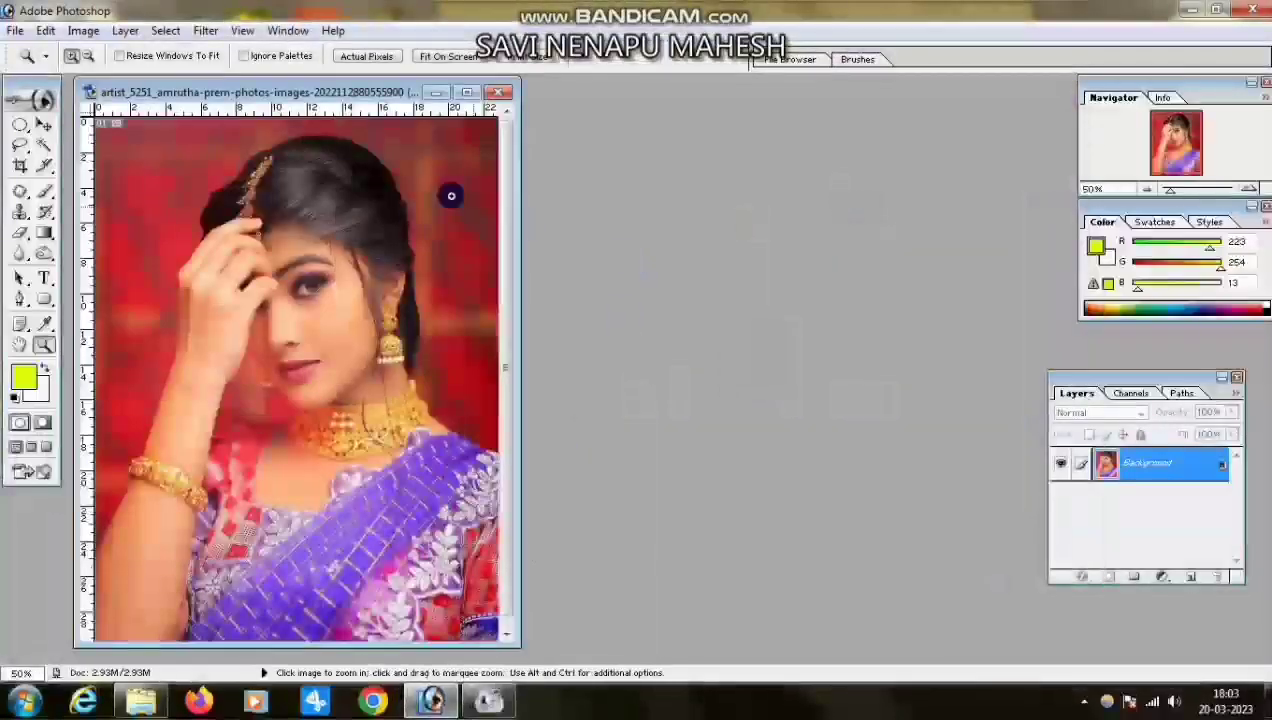
Maximize the portrait's document window and convert its Background into a regular layer named Layer 0.
click(466, 92)
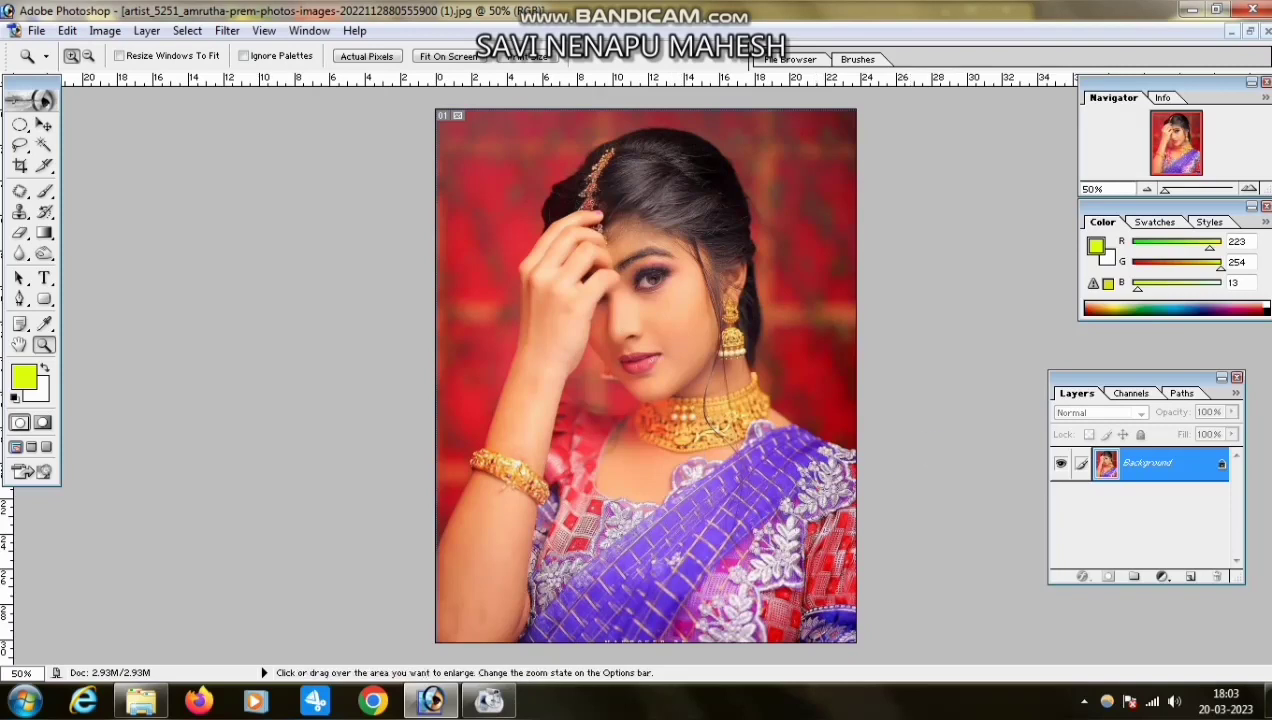
double_click(1218, 463)
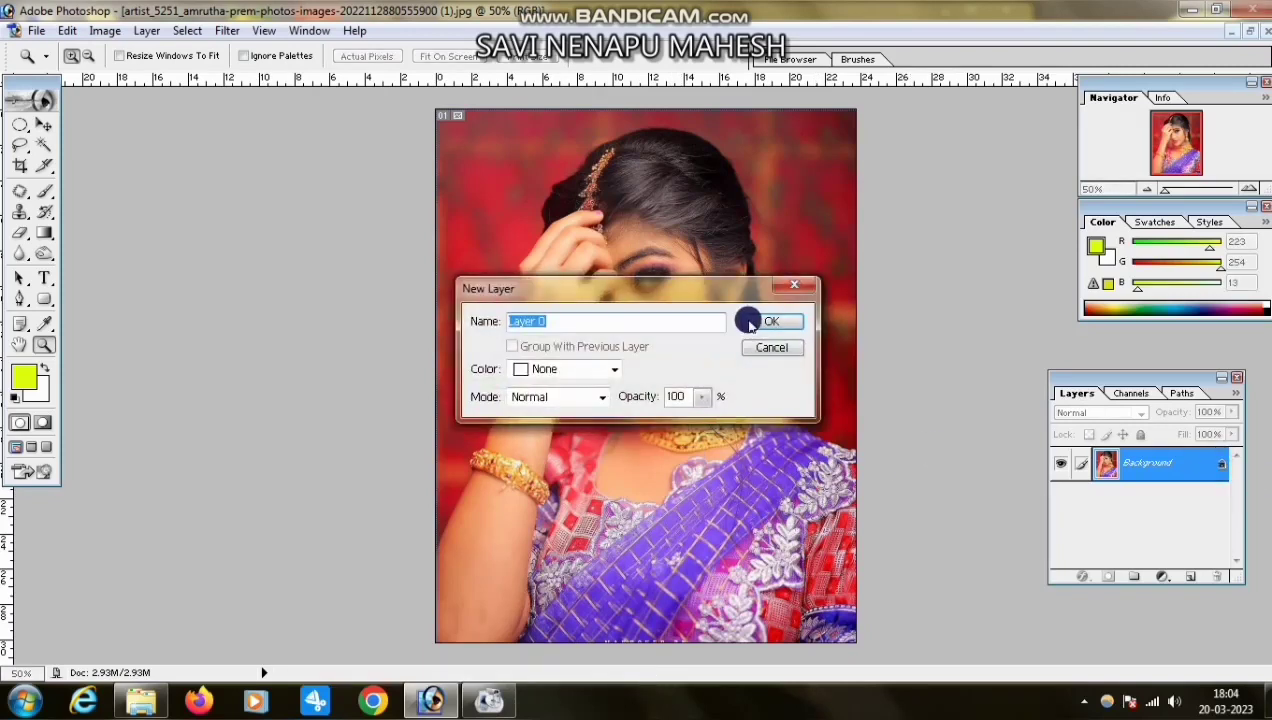
click(768, 321)
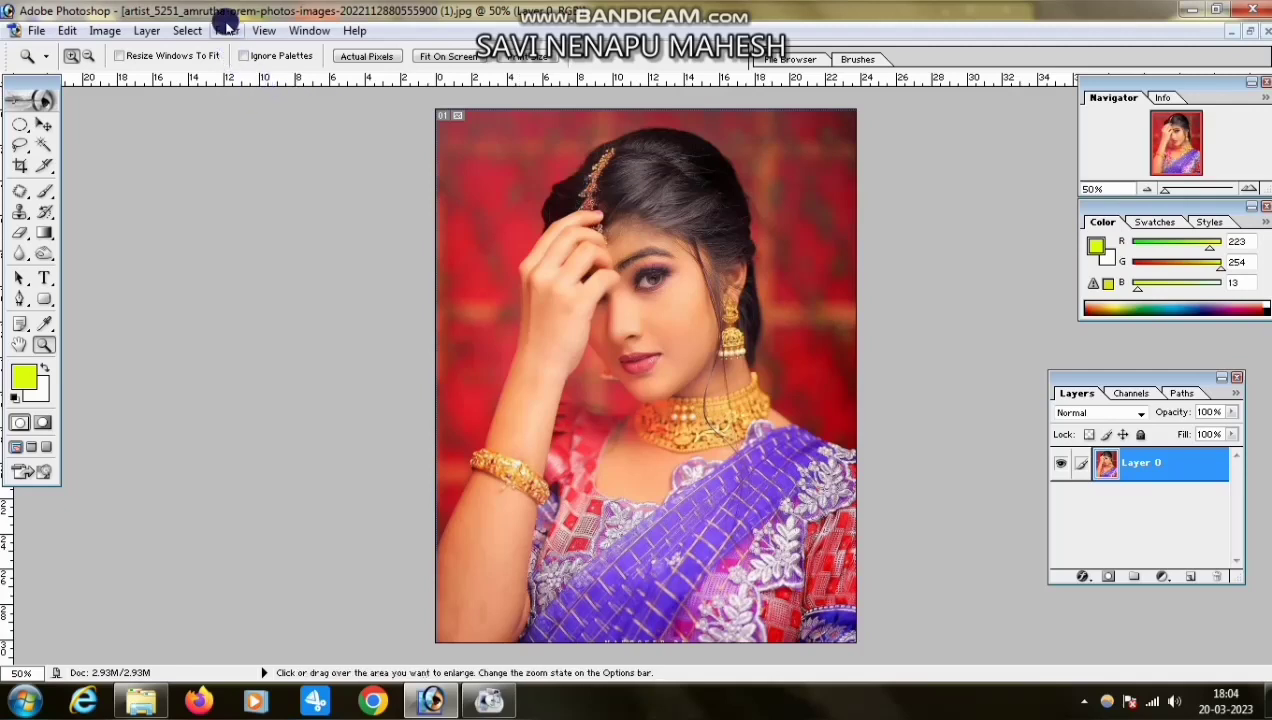
Magnify the screen to 150% and review the available filters, including the Blur variants.
click(227, 29)
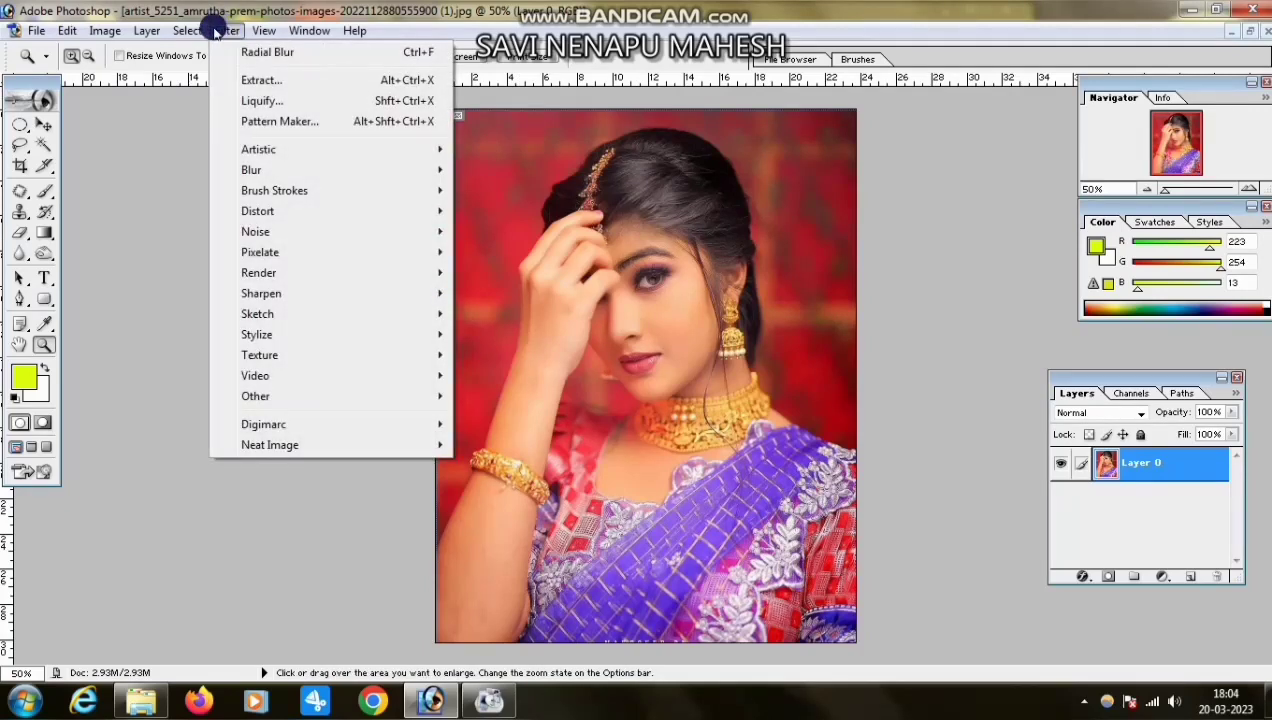
key(super+plus)
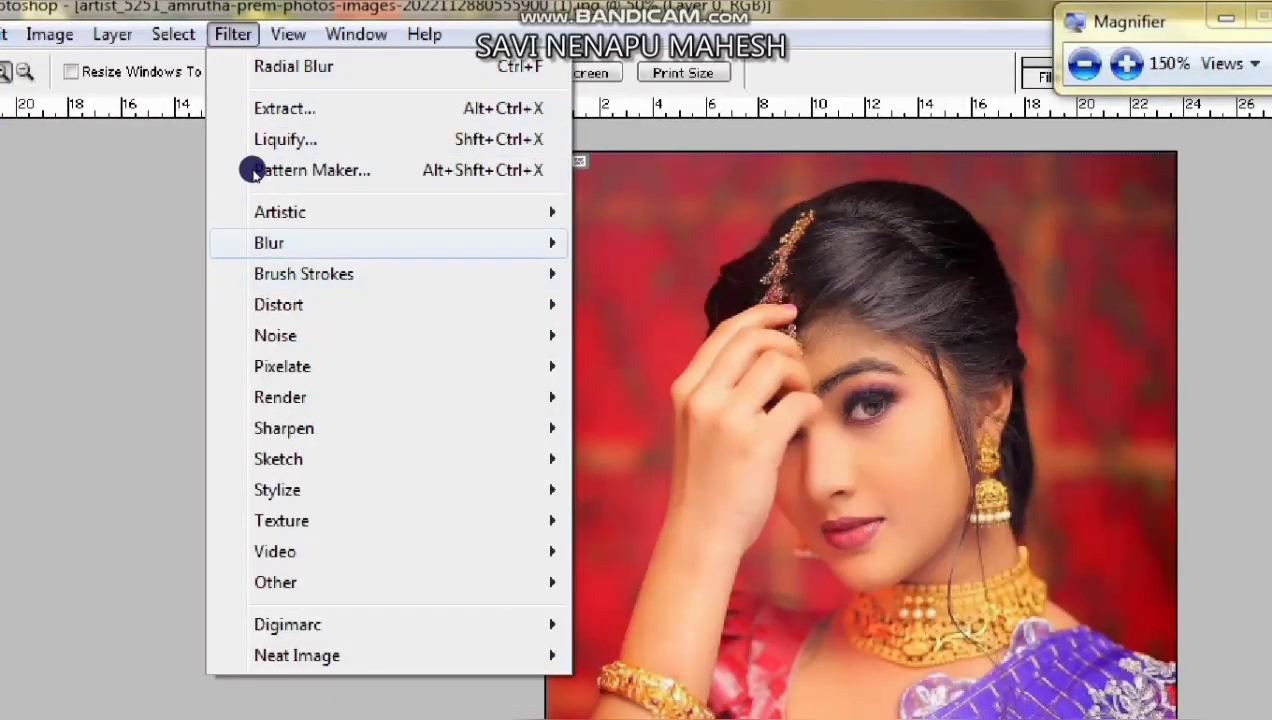
mouse_move(268, 243)
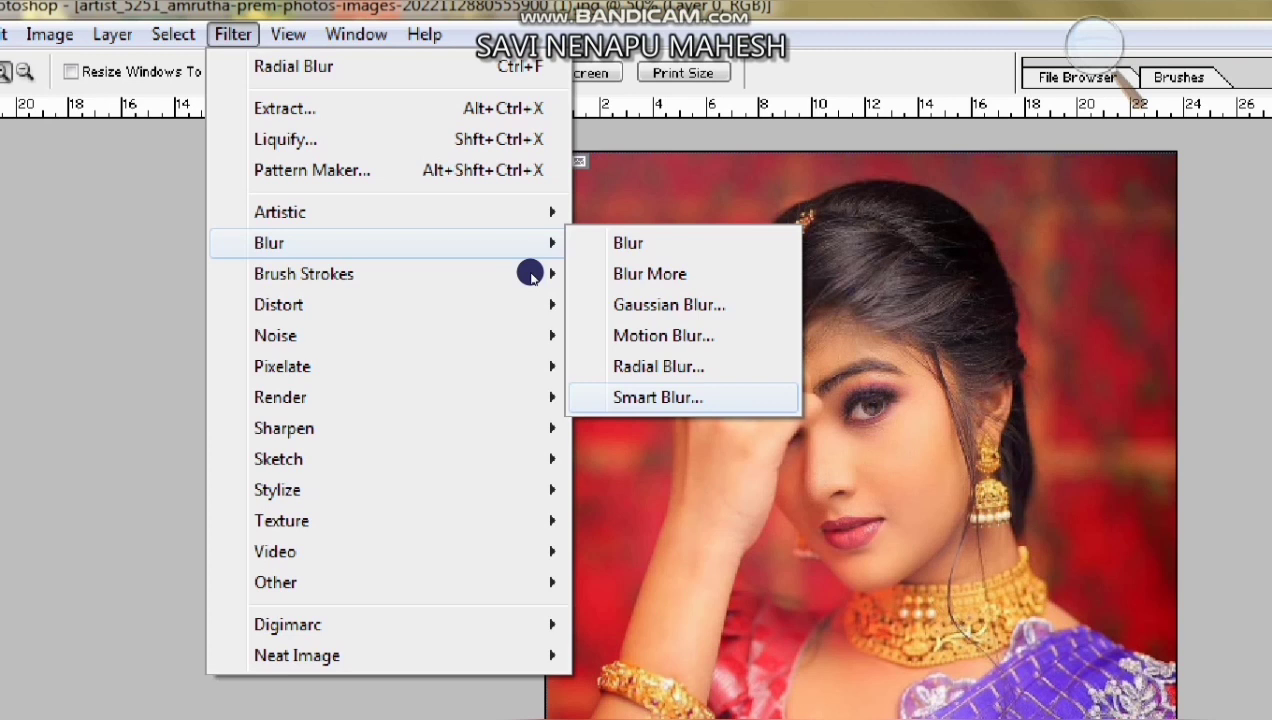
click(640, 243)
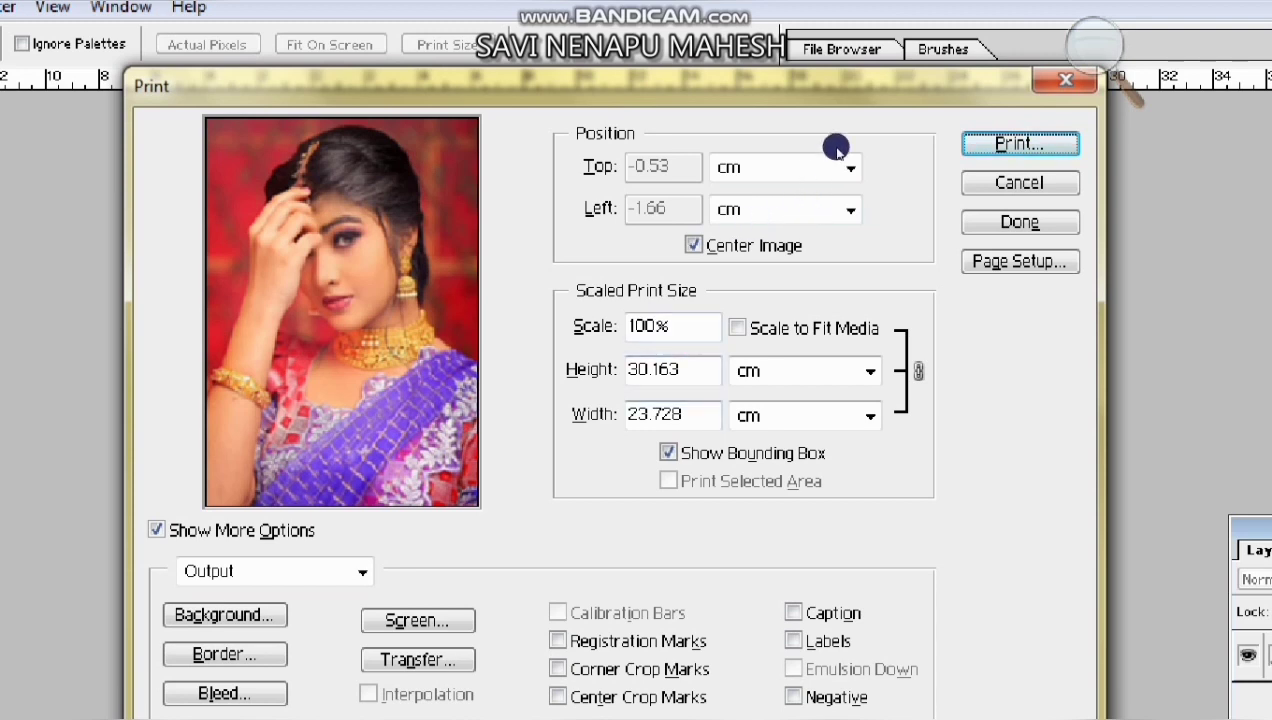
key(Escape)
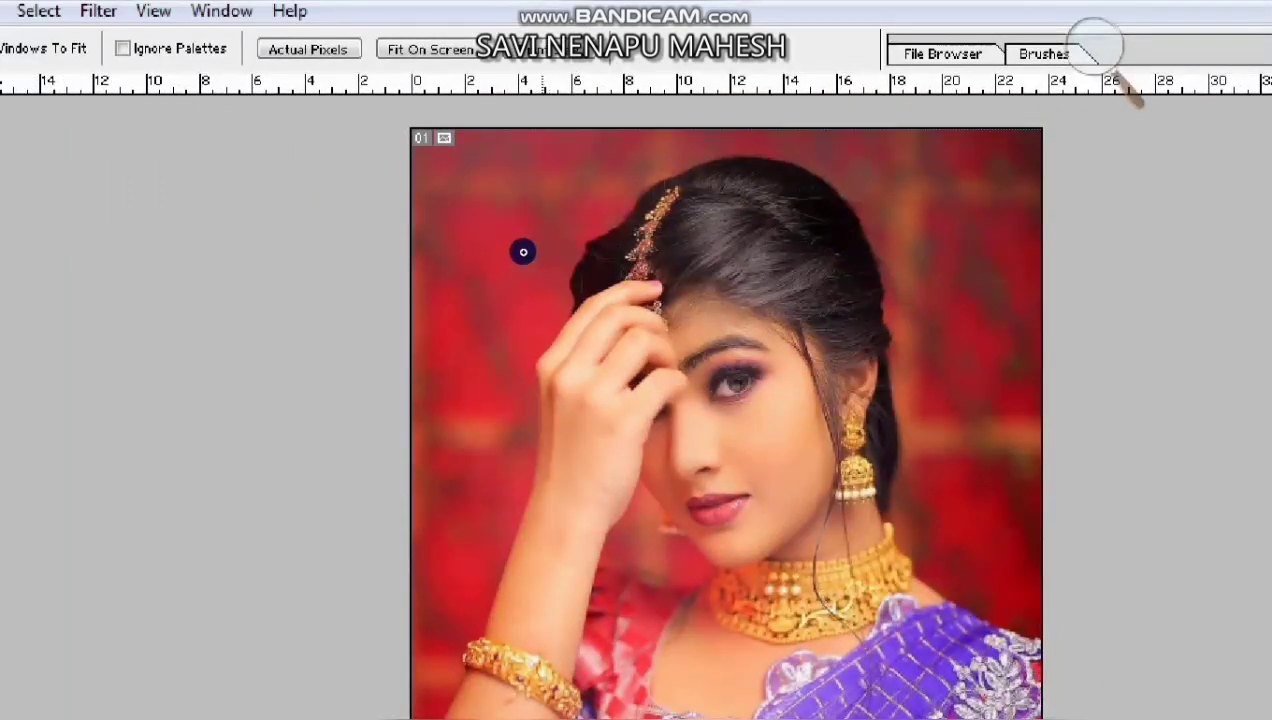
Zoom the red-background portrait out to 4% and close the image.
key(ctrl+minus)
key(ctrl+minus)
key(ctrl+minus)
key(ctrl+minus)
key(ctrl+minus)
key(ctrl+minus)
key(ctrl+minus)
key(ctrl+minus)
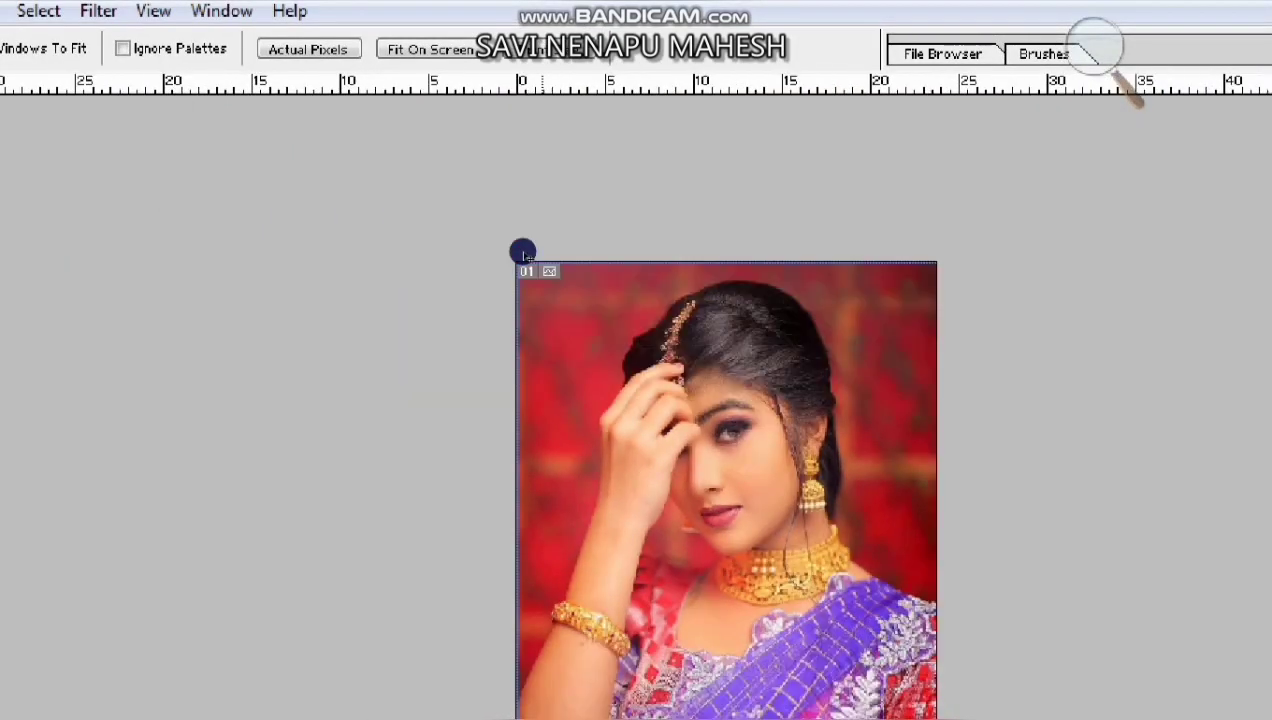
double_click(745, 10)
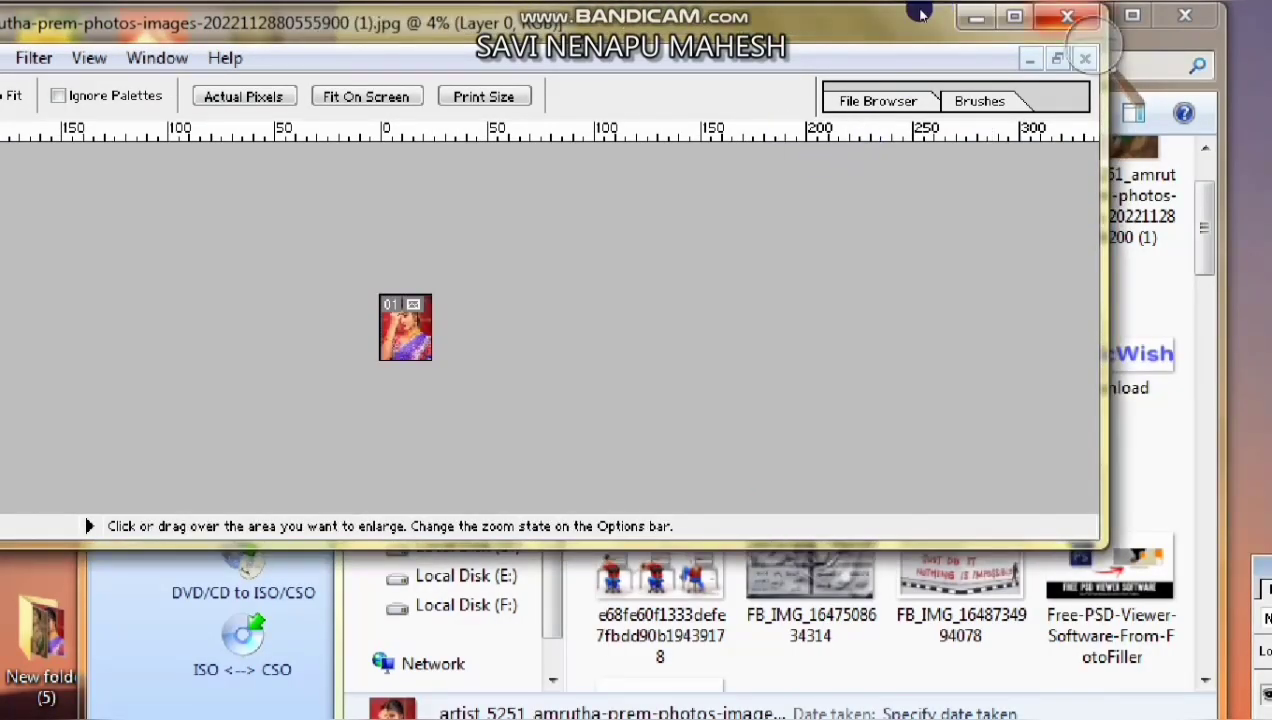
click(1085, 58)
click(641, 412)
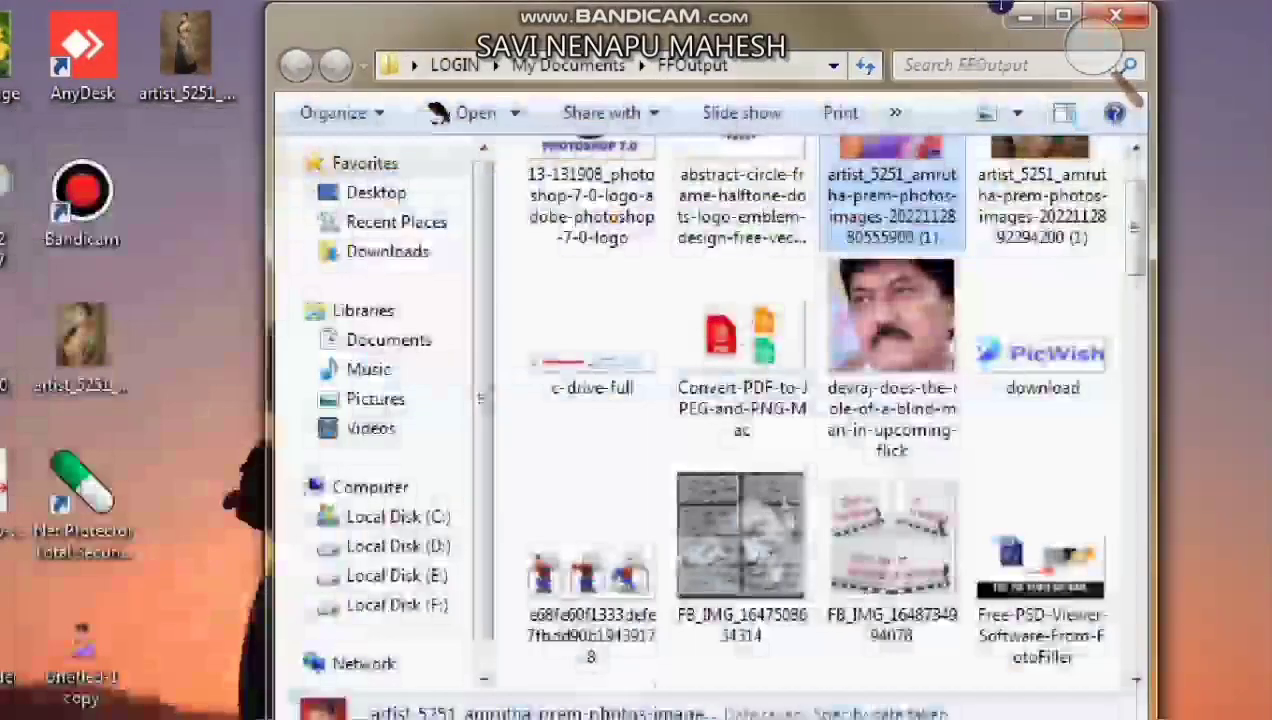
Clear the FFOutput folder window from view and switch to Photoshop with its window maximized.
click(1020, 18)
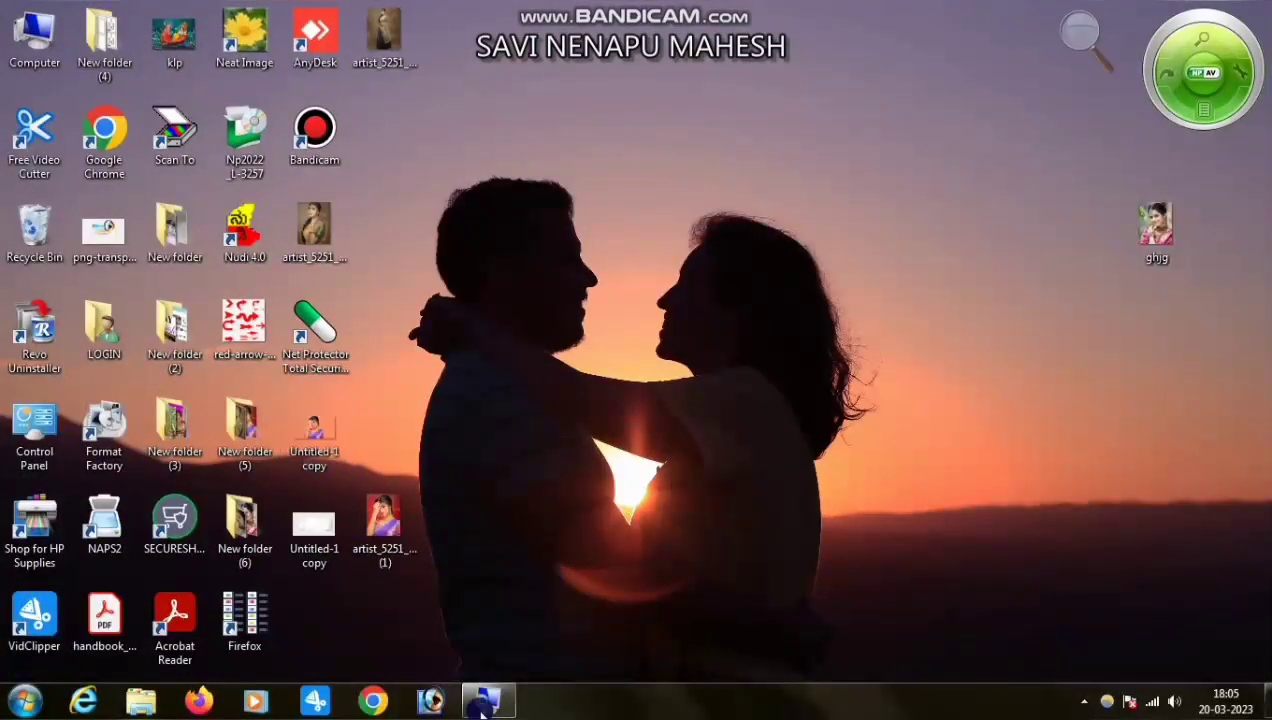
click(430, 700)
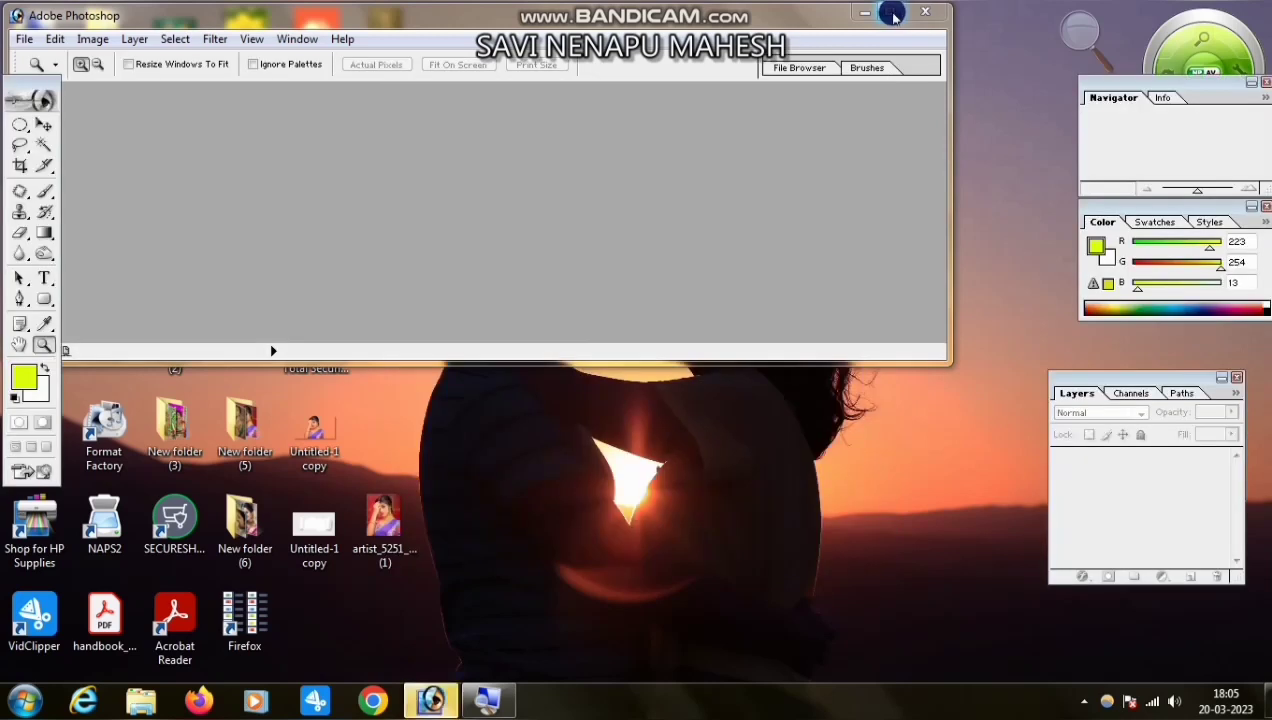
click(896, 12)
click(1189, 10)
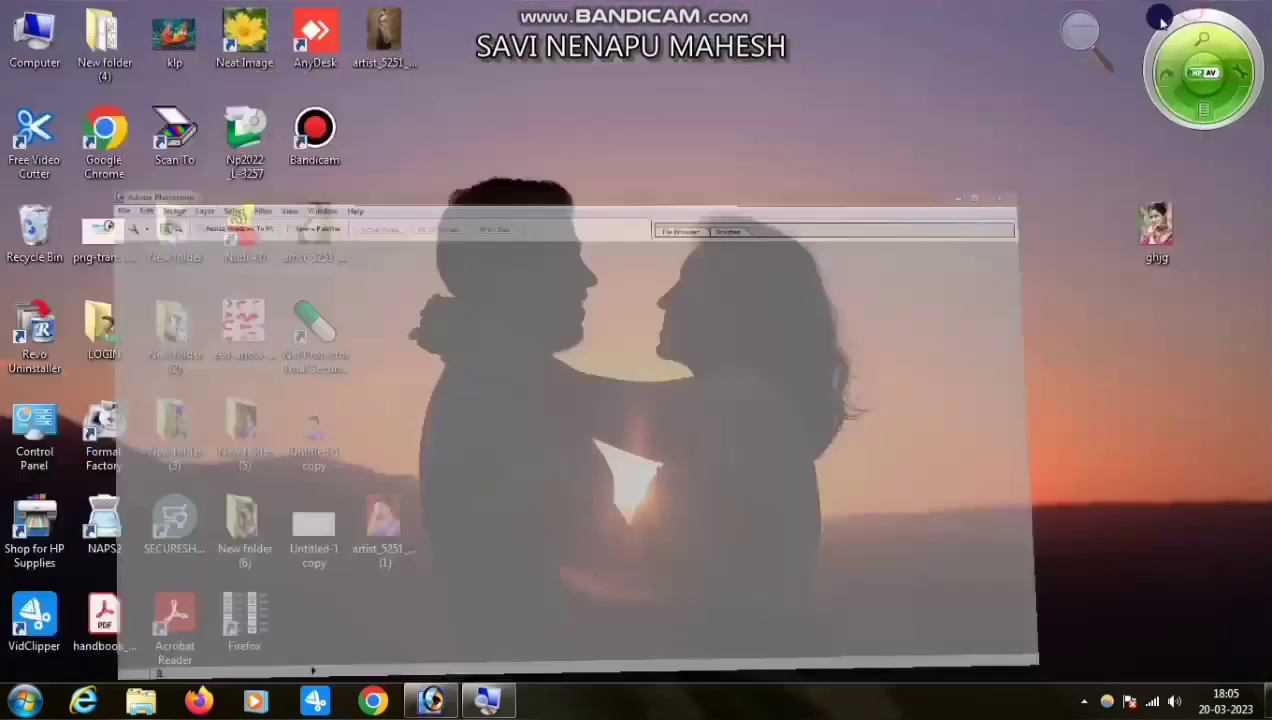
click(431, 700)
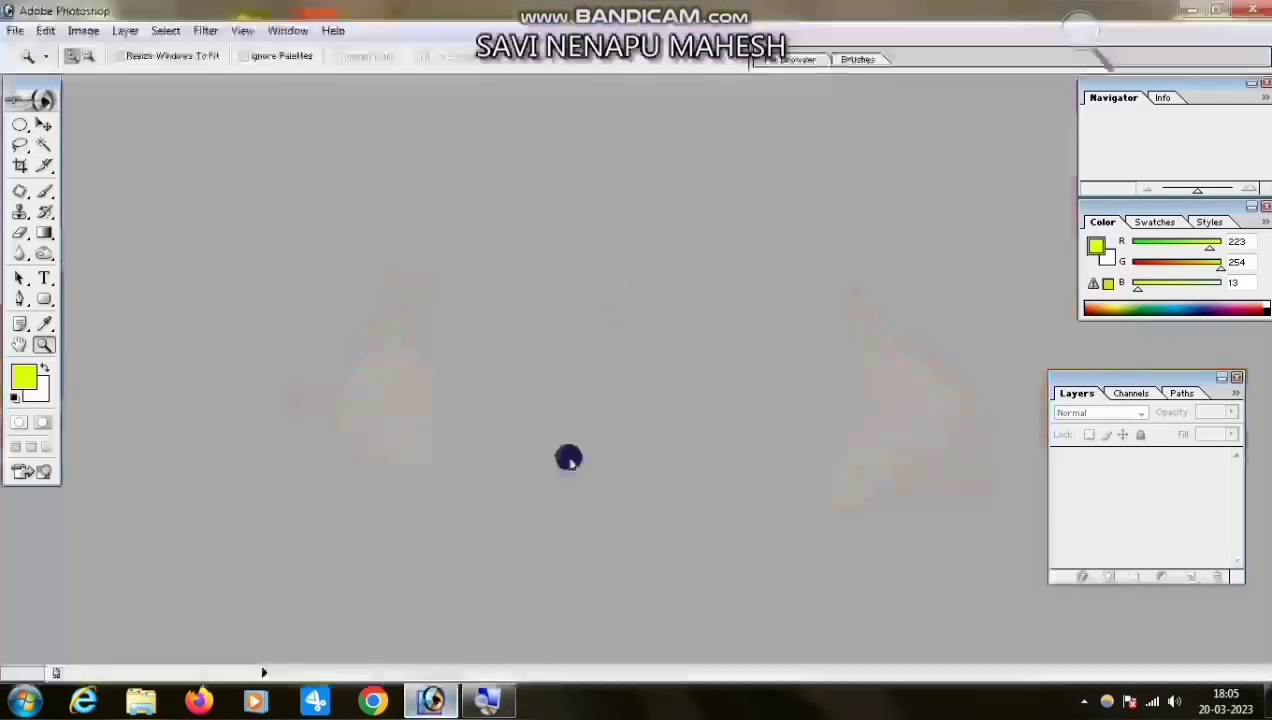
Create a new white RGB document of 1080 by 1350 pixels at 96 pixels/inch and maximize its window.
click(14, 30)
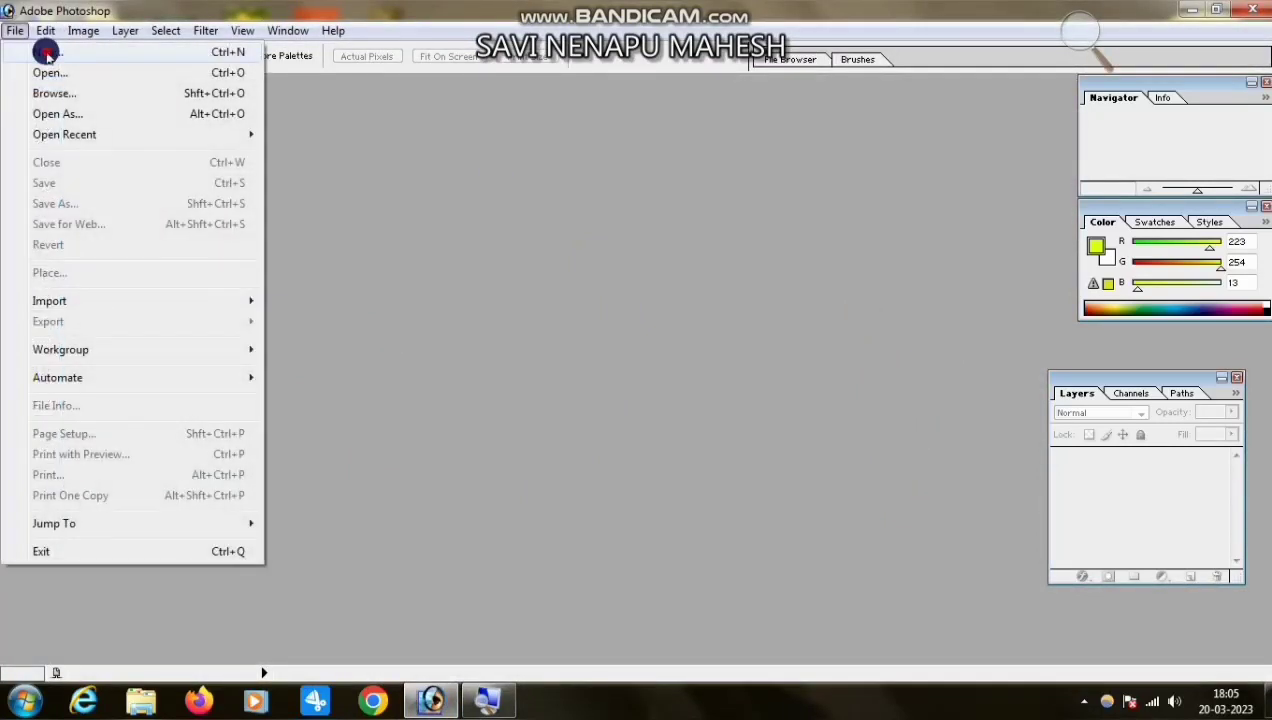
click(30, 48)
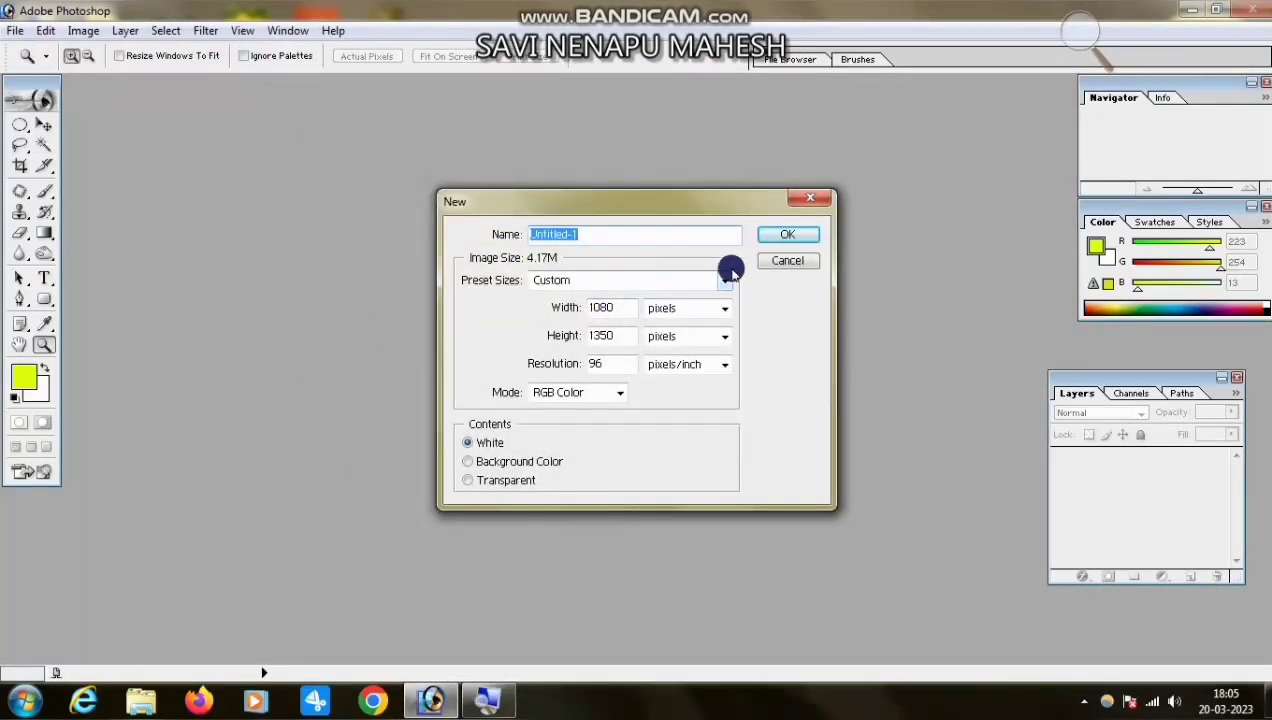
click(788, 235)
click(386, 97)
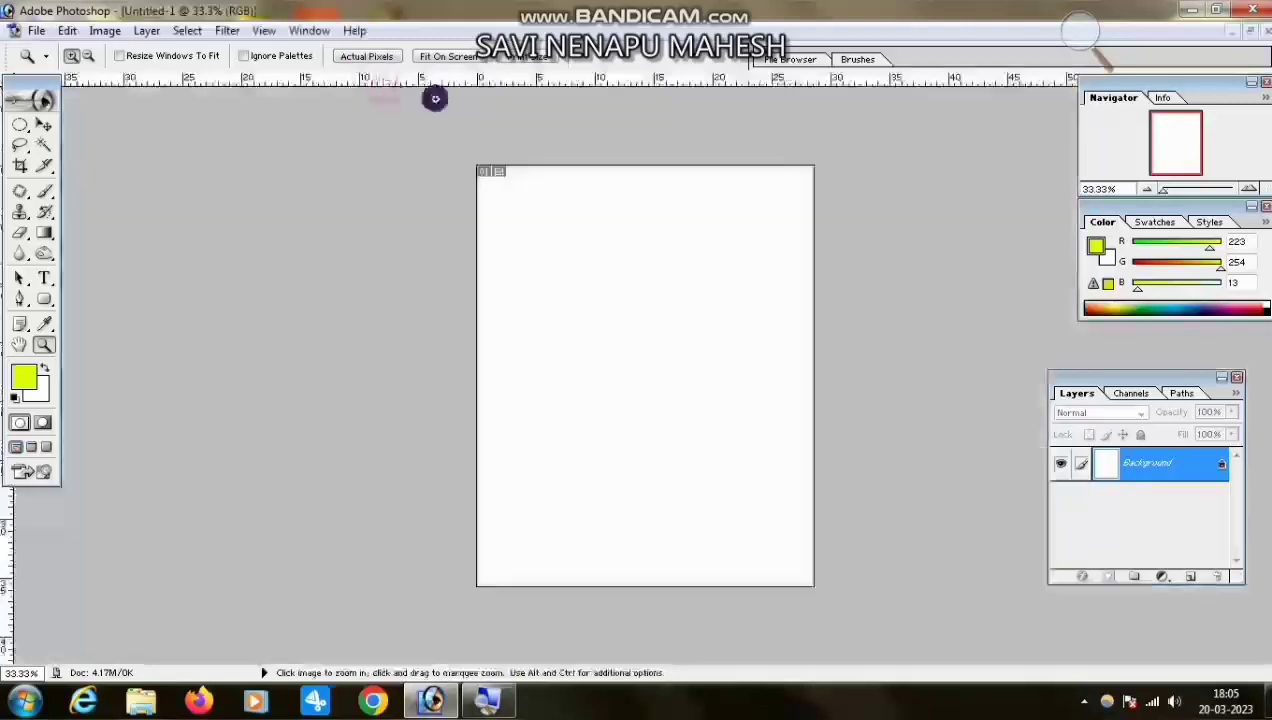
Try to open the brown-background portrait from the desktop in Photoshop.
click(1191, 9)
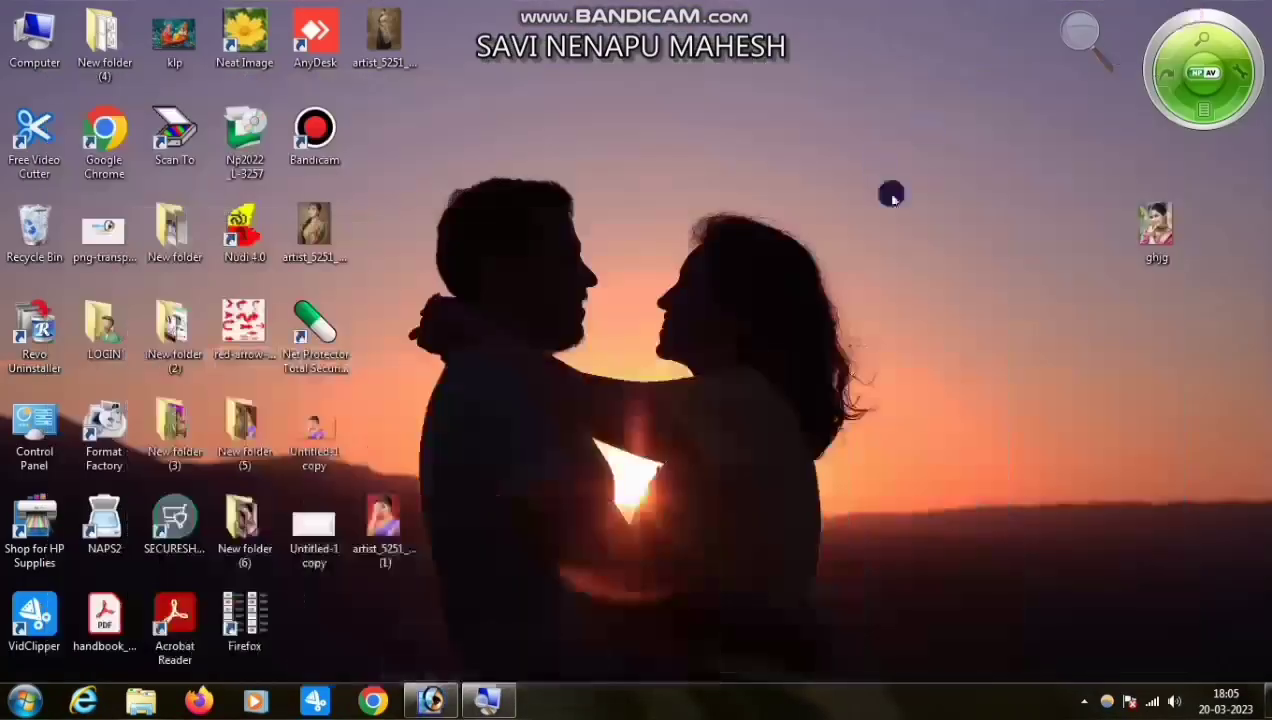
click(430, 700)
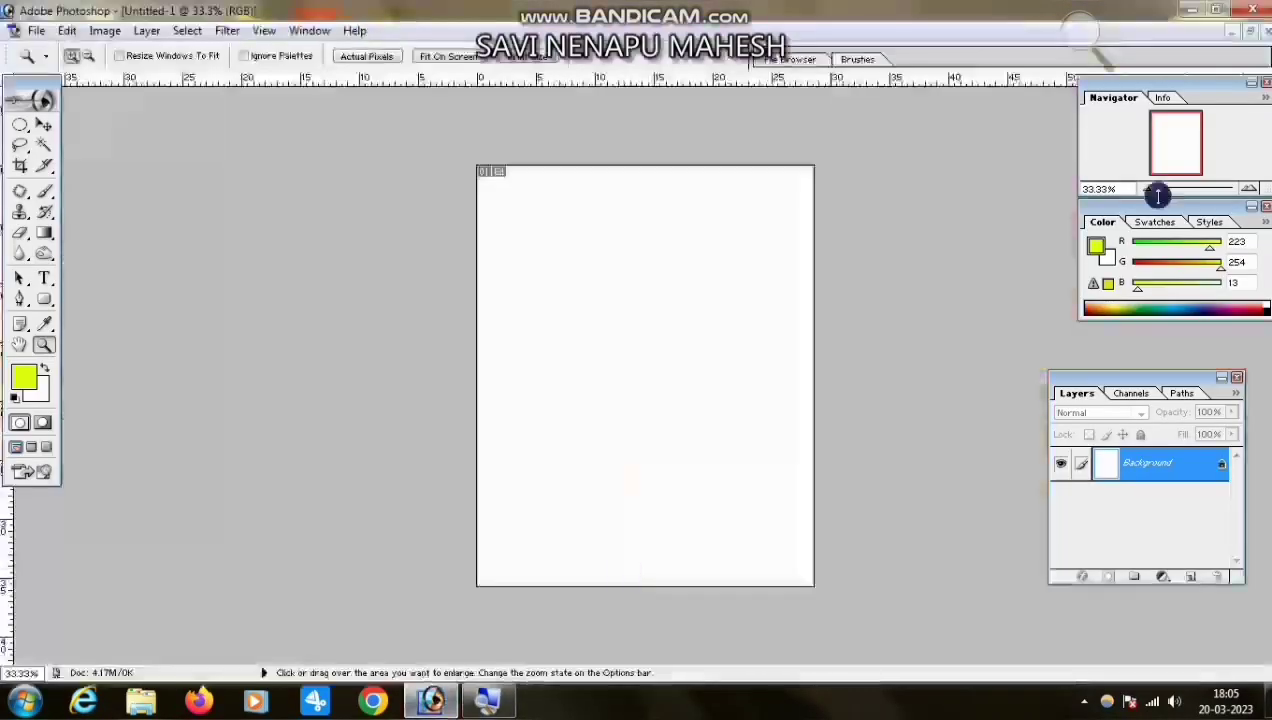
click(1191, 9)
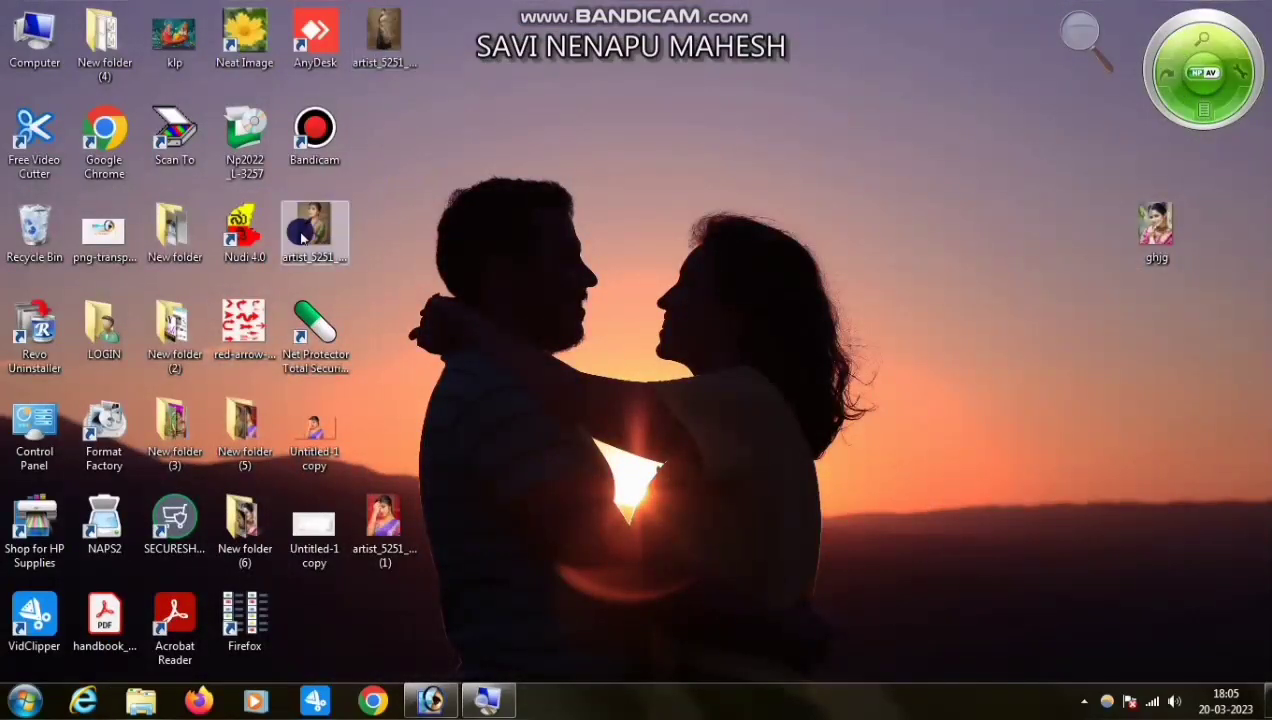
drag(300, 228, 677, 258)
key(Return)
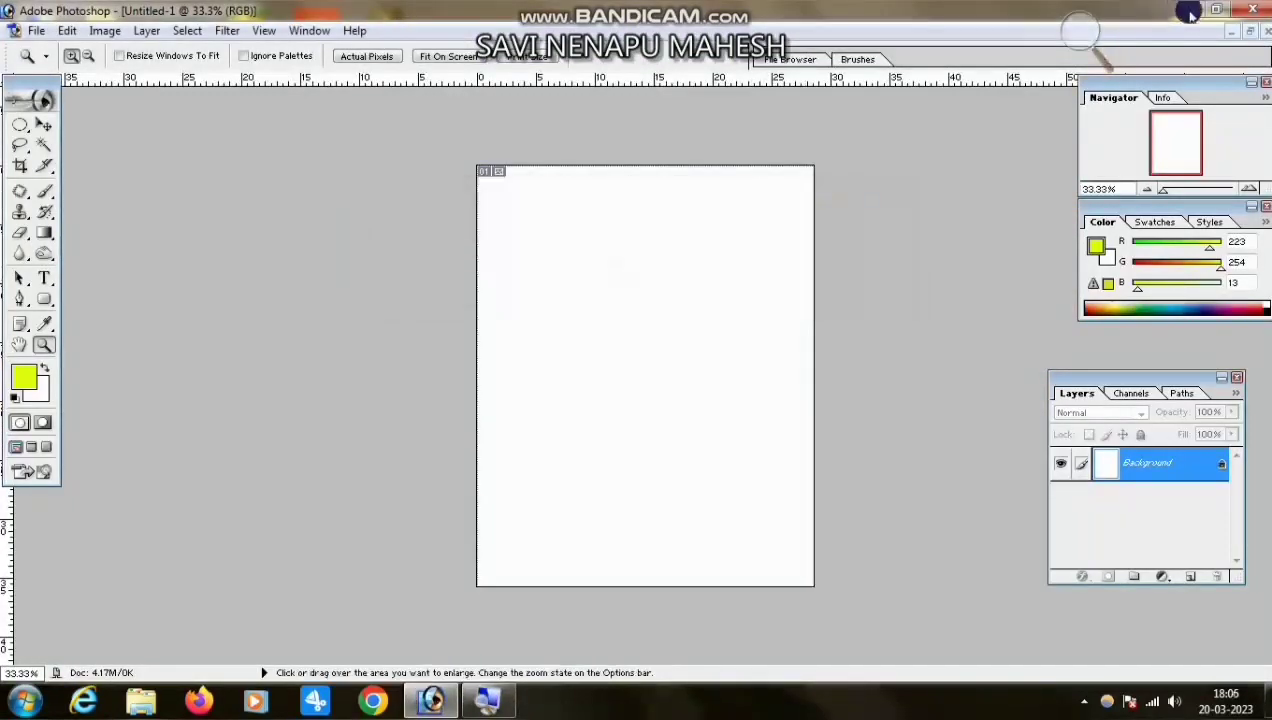
Open the brown-background portrait of the woman in the green blouse in Photoshop from Format Factory's FFOutput folder.
click(1191, 9)
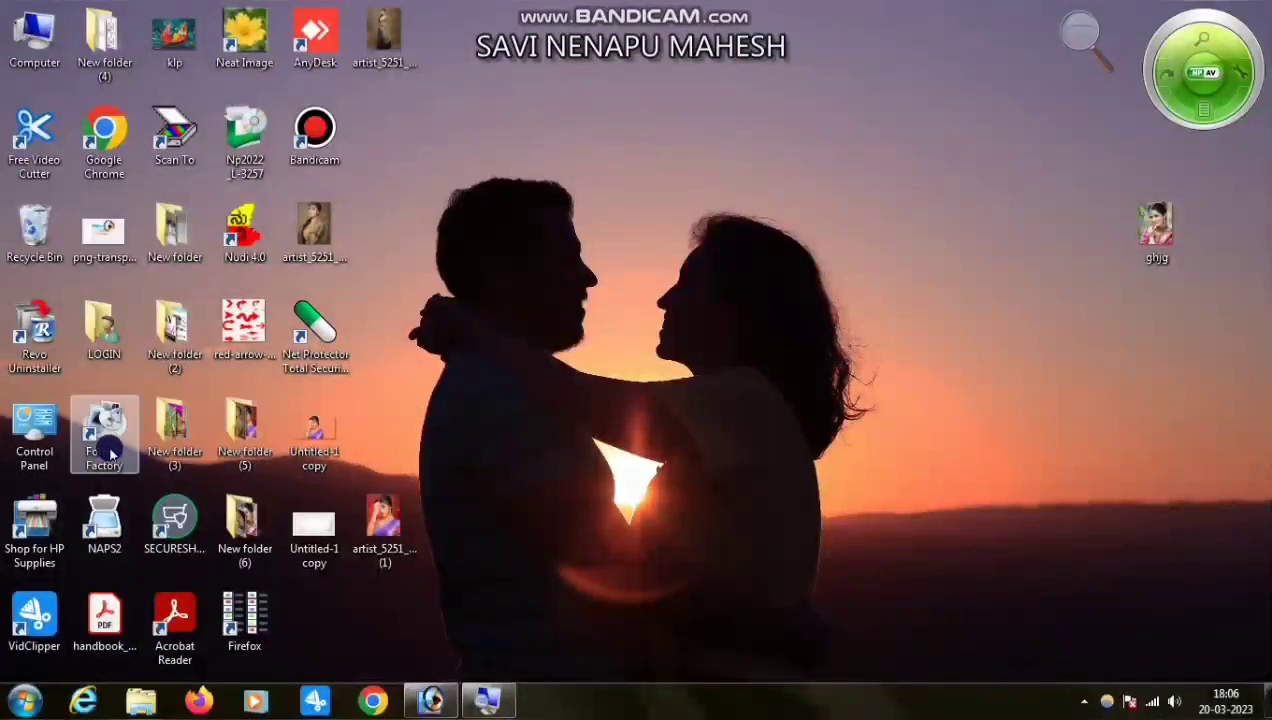
double_click(104, 437)
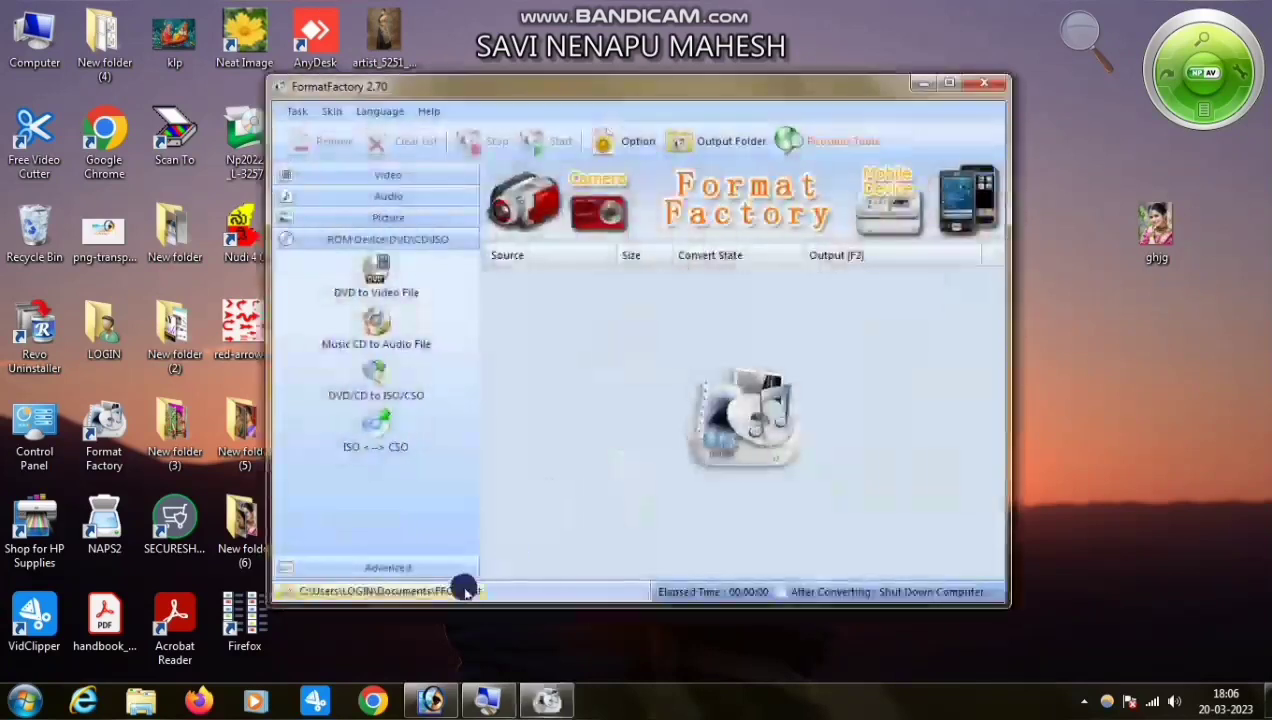
click(452, 591)
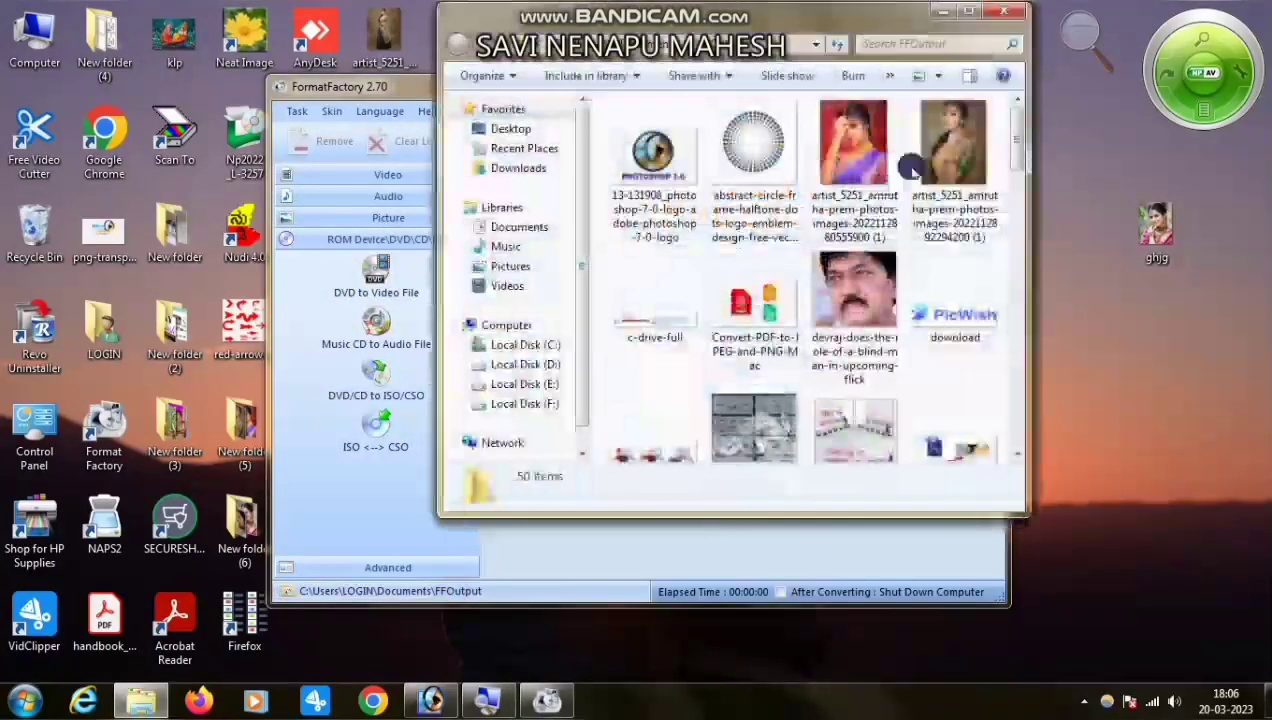
drag(942, 157, 445, 710)
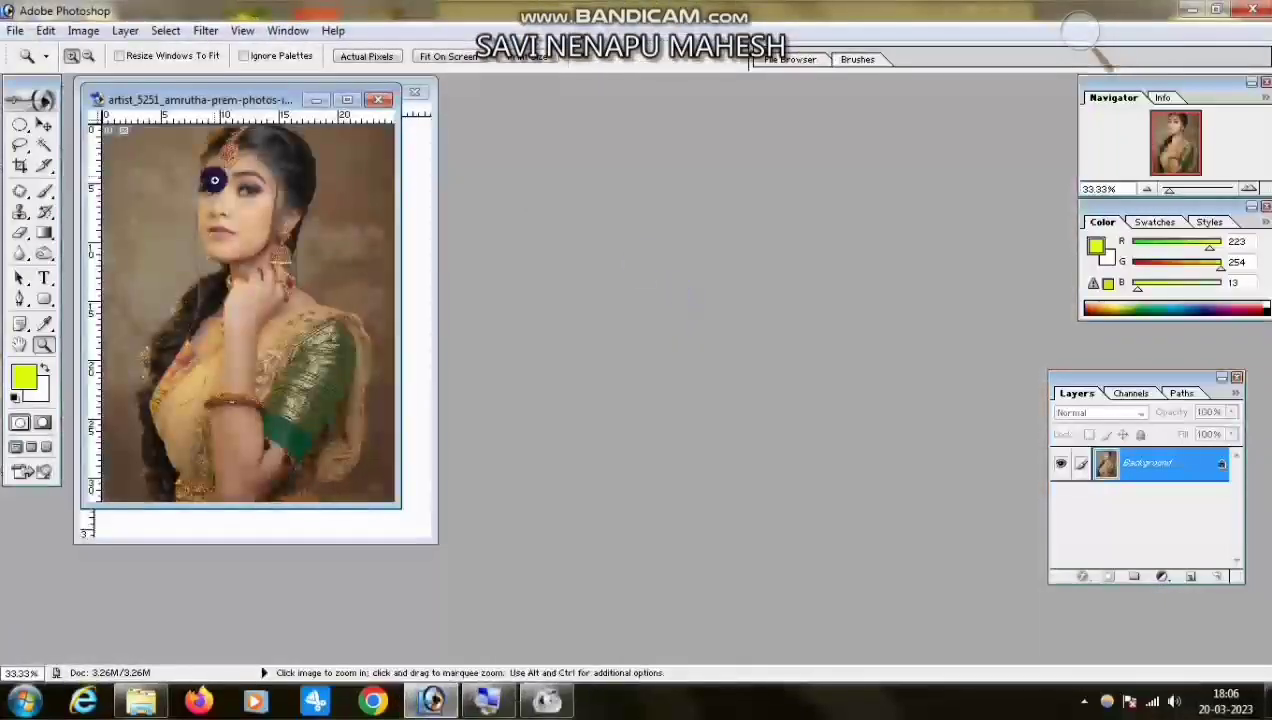
Copy the whole portrait image, close its file, and paste it as a new layer in the blank Untitled-1 document.
drag(228, 97, 663, 160)
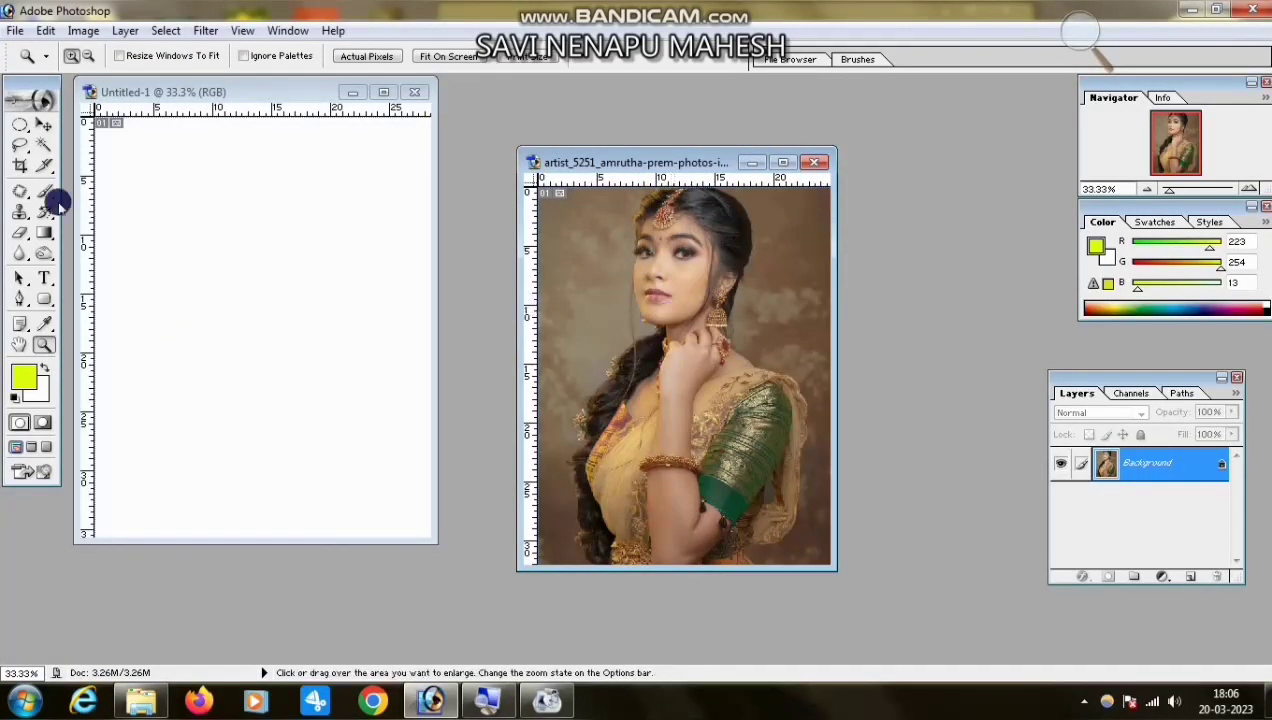
click(44, 124)
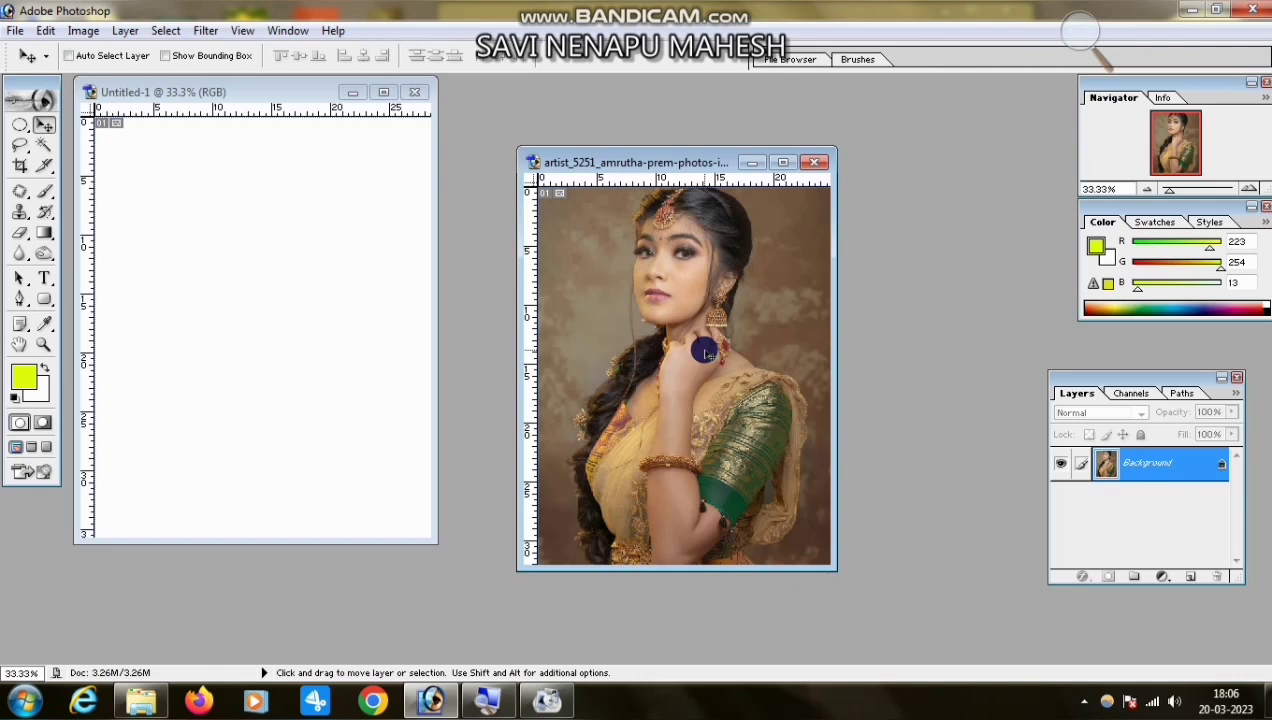
key(ctrl+a)
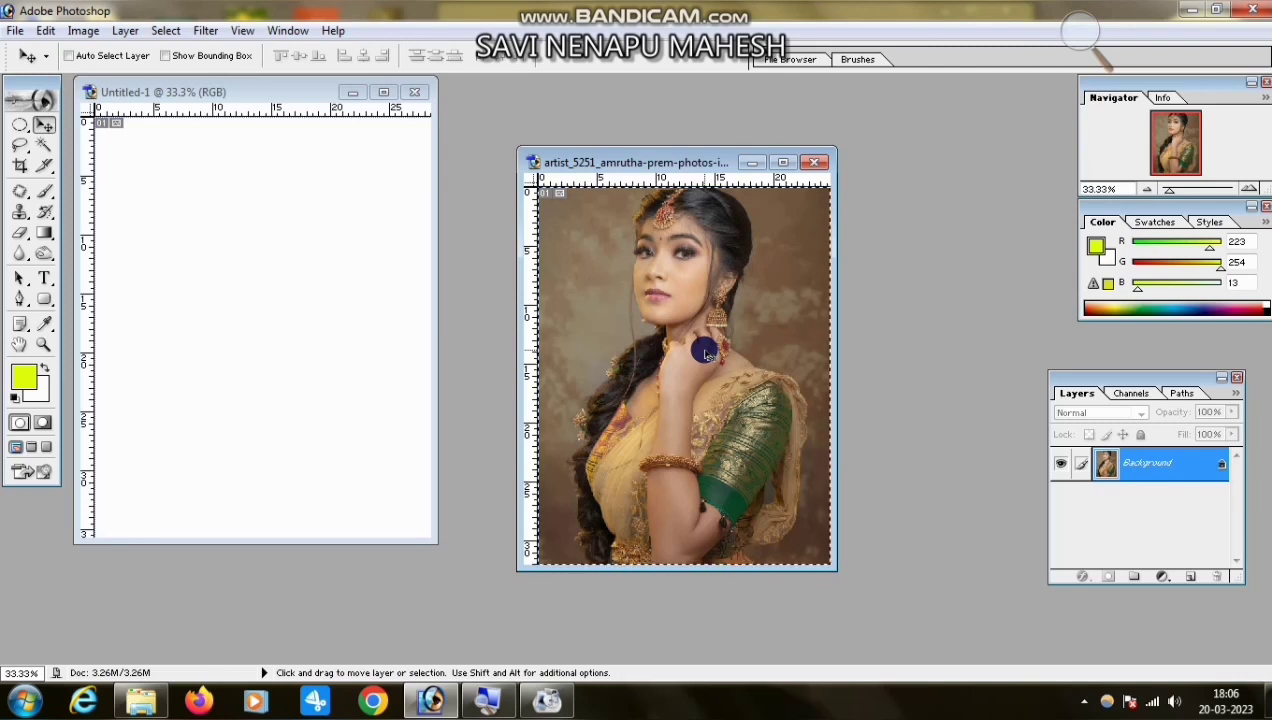
key(ctrl+w)
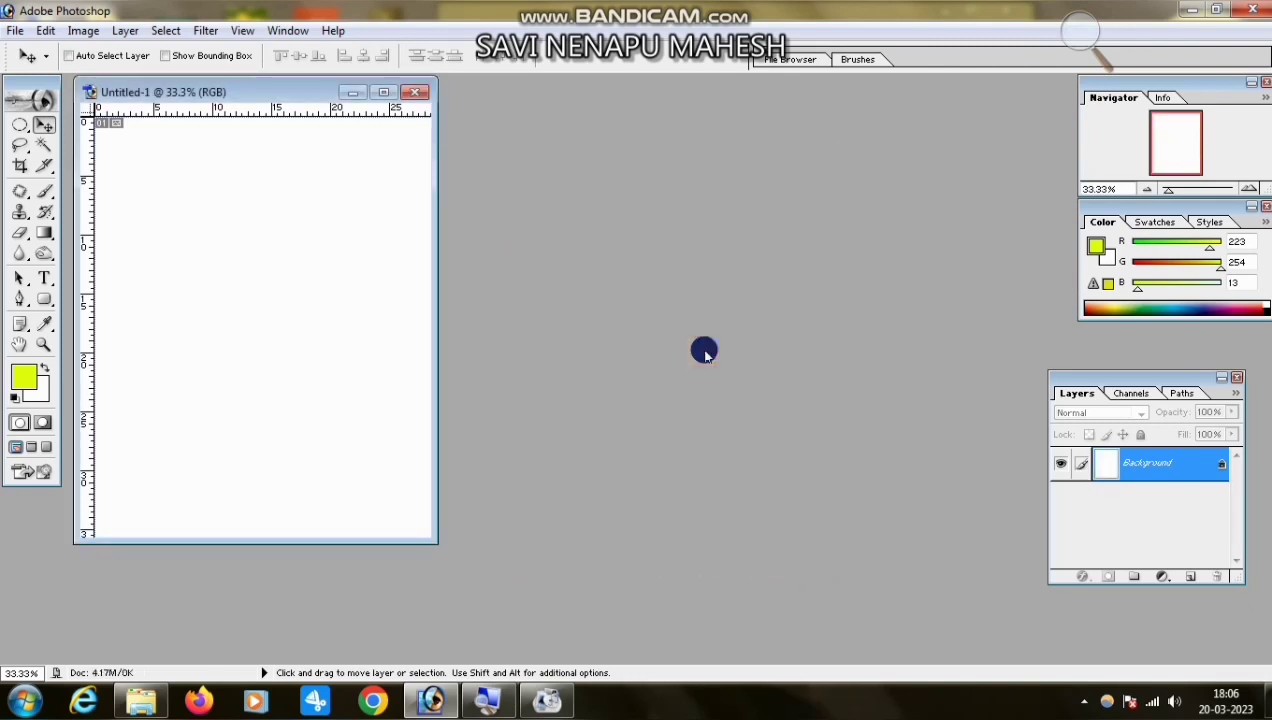
key(ctrl+v)
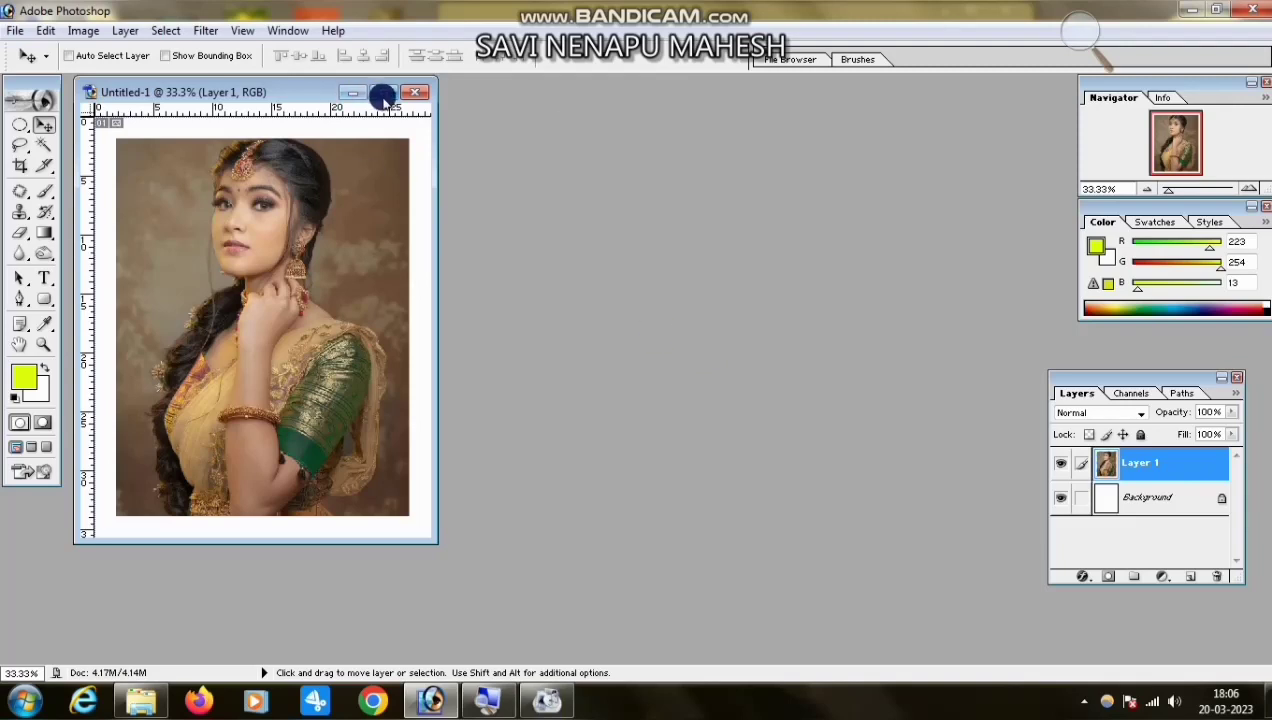
Maximize the Untitled-1 document window and shift the portrait layer slightly on the canvas.
click(384, 92)
right_click(582, 332)
click(584, 333)
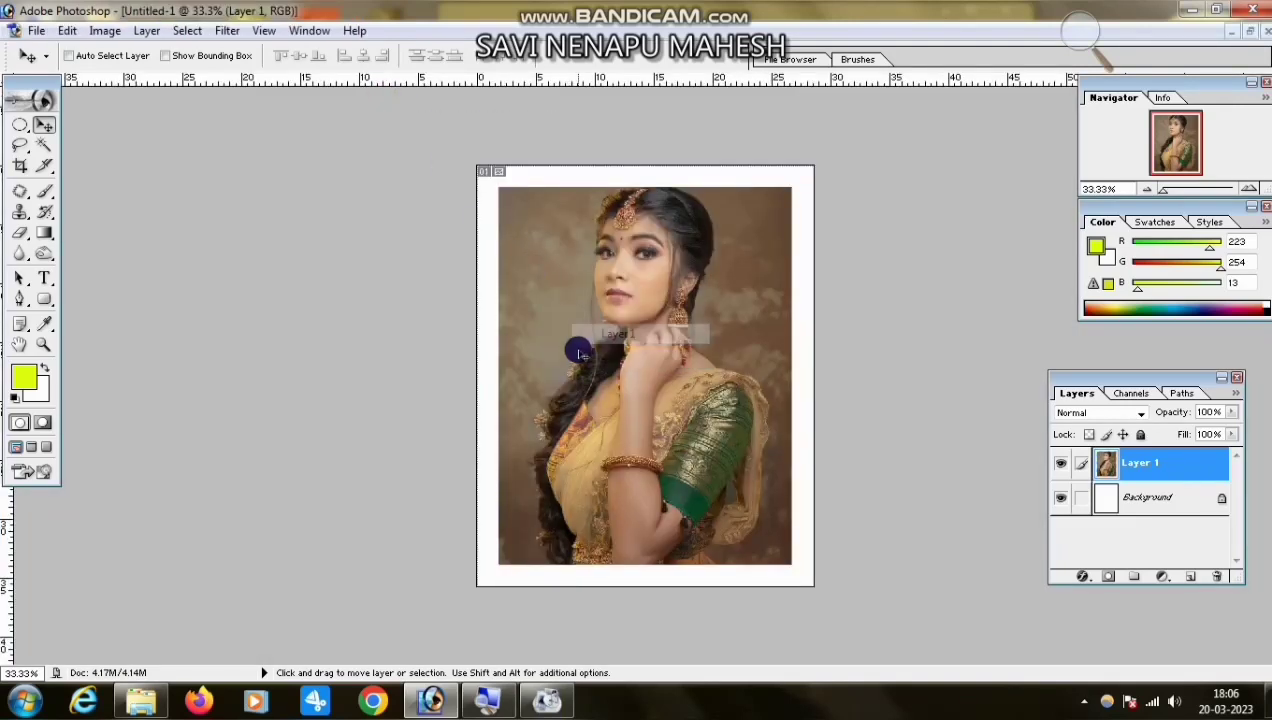
mouse_move(576, 346)
mouse_down()
mouse_move(600, 371)
mouse_move(580, 350)
mouse_up()
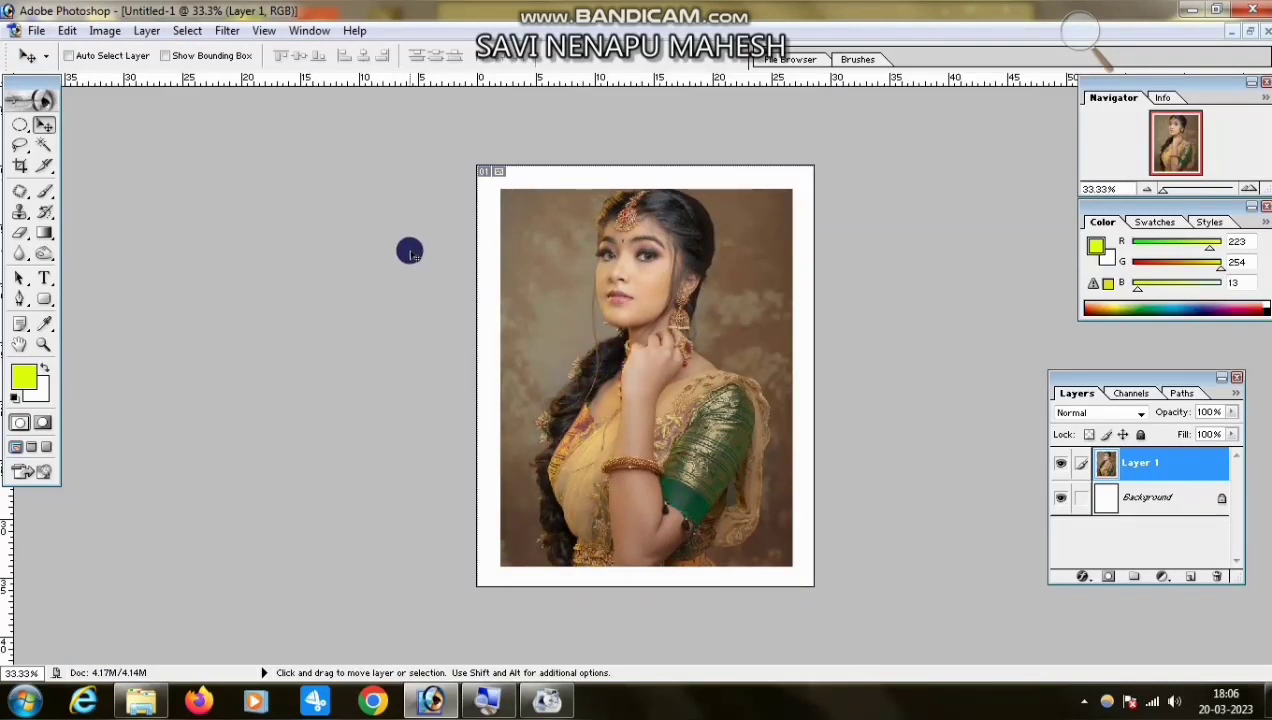
Try to enlarge the portrait layer proportionally to about 113.8% to cover the canvas, and undo the transform.
key(ctrl+t)
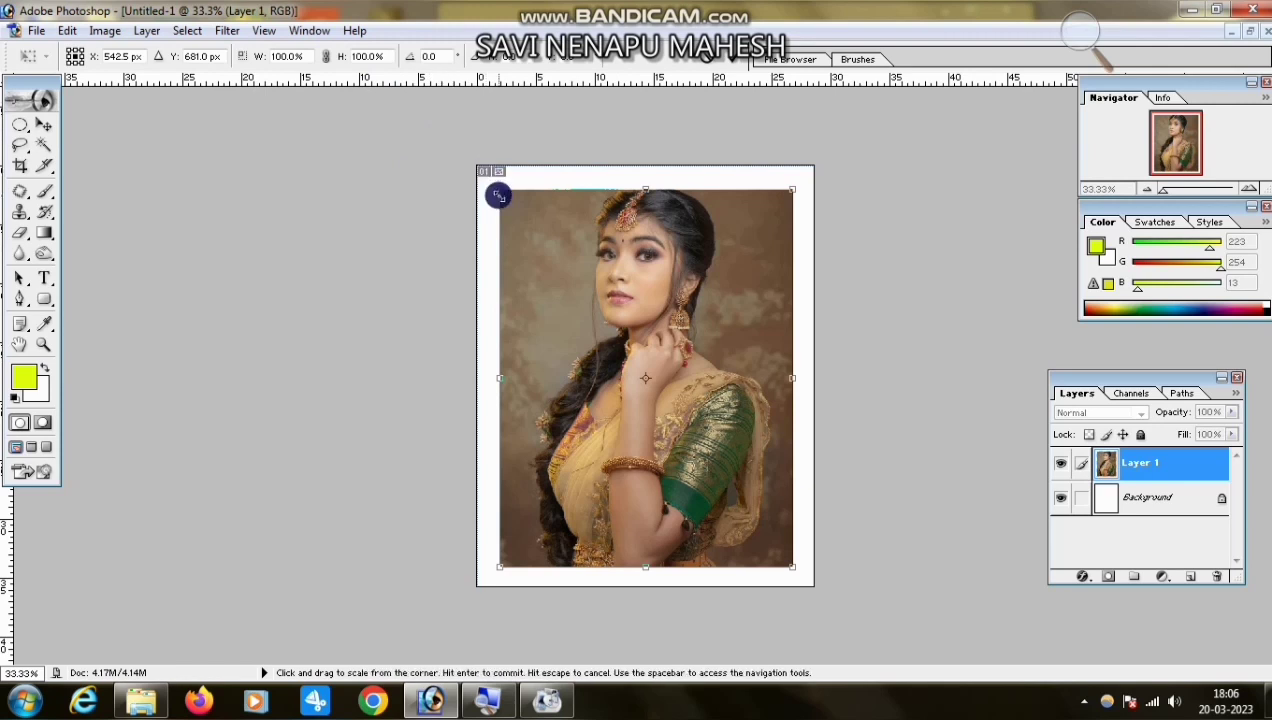
drag(498, 190, 466, 172)
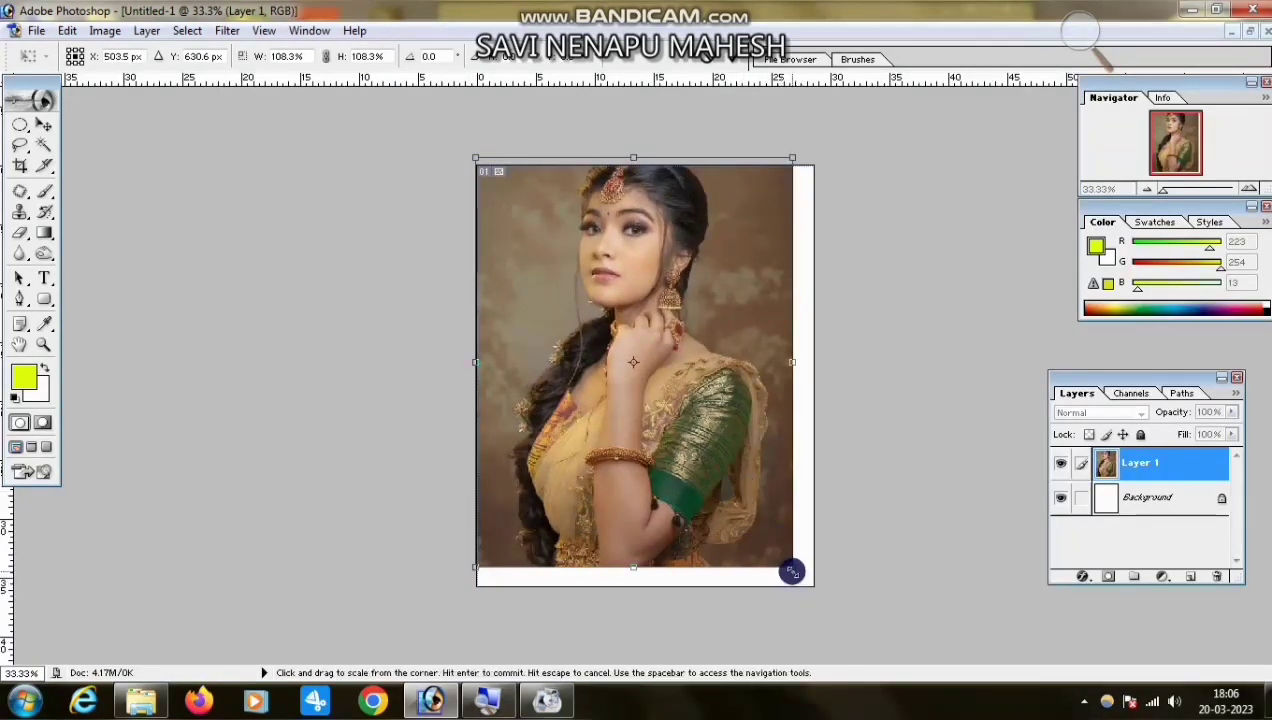
drag(792, 568, 808, 588)
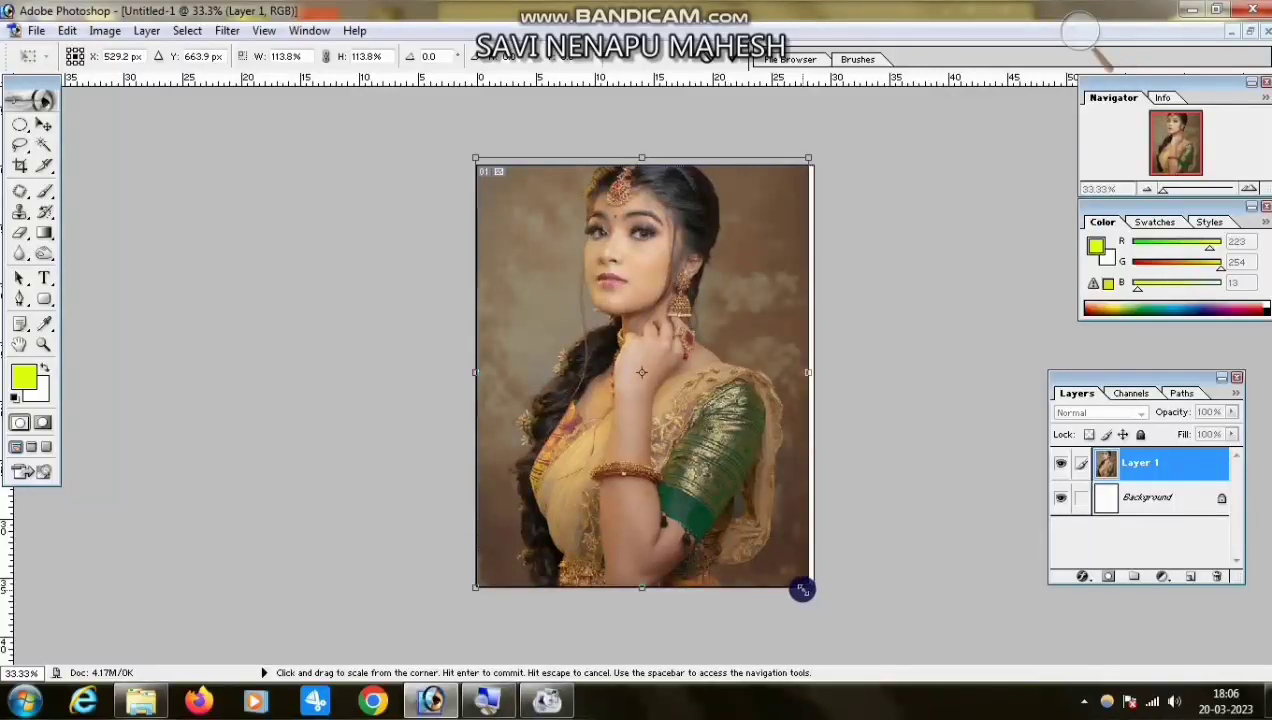
key(Return)
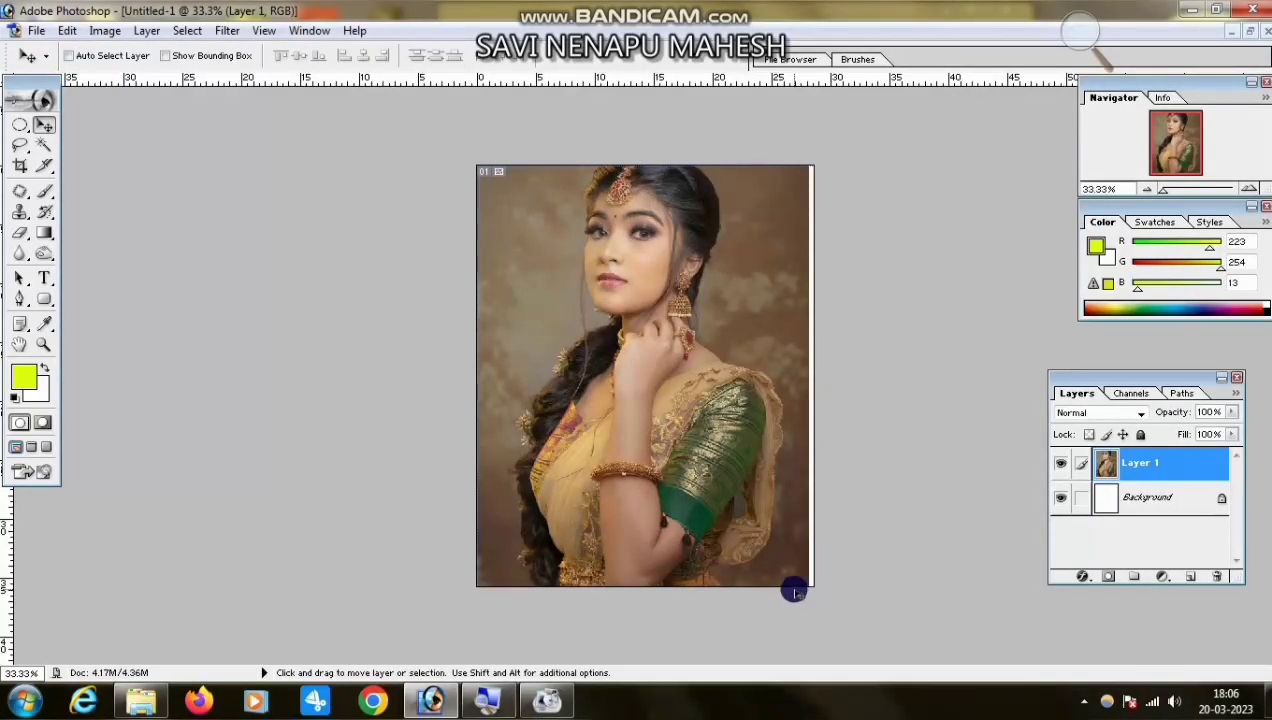
key(ctrl+z)
right_click(639, 378)
click(680, 395)
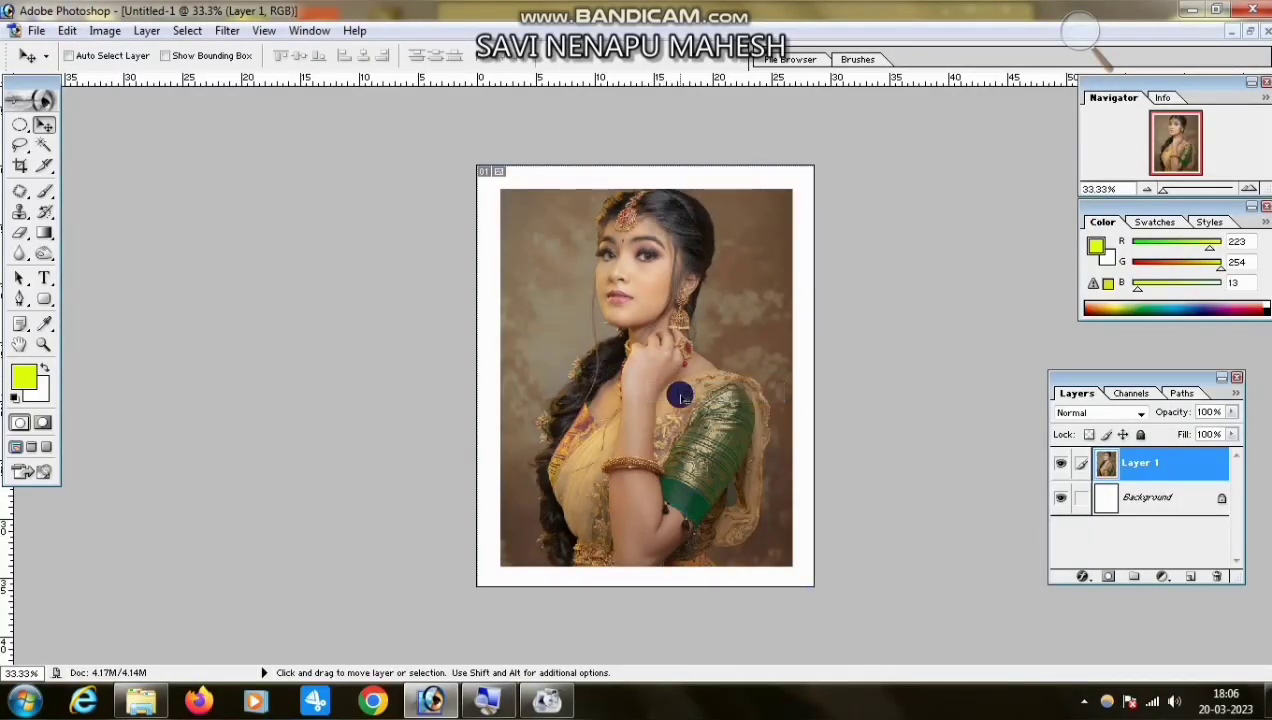
Try to stretch the portrait layer to about 121.3% width and 113.6% height, and undo the transform.
key(ctrl+t)
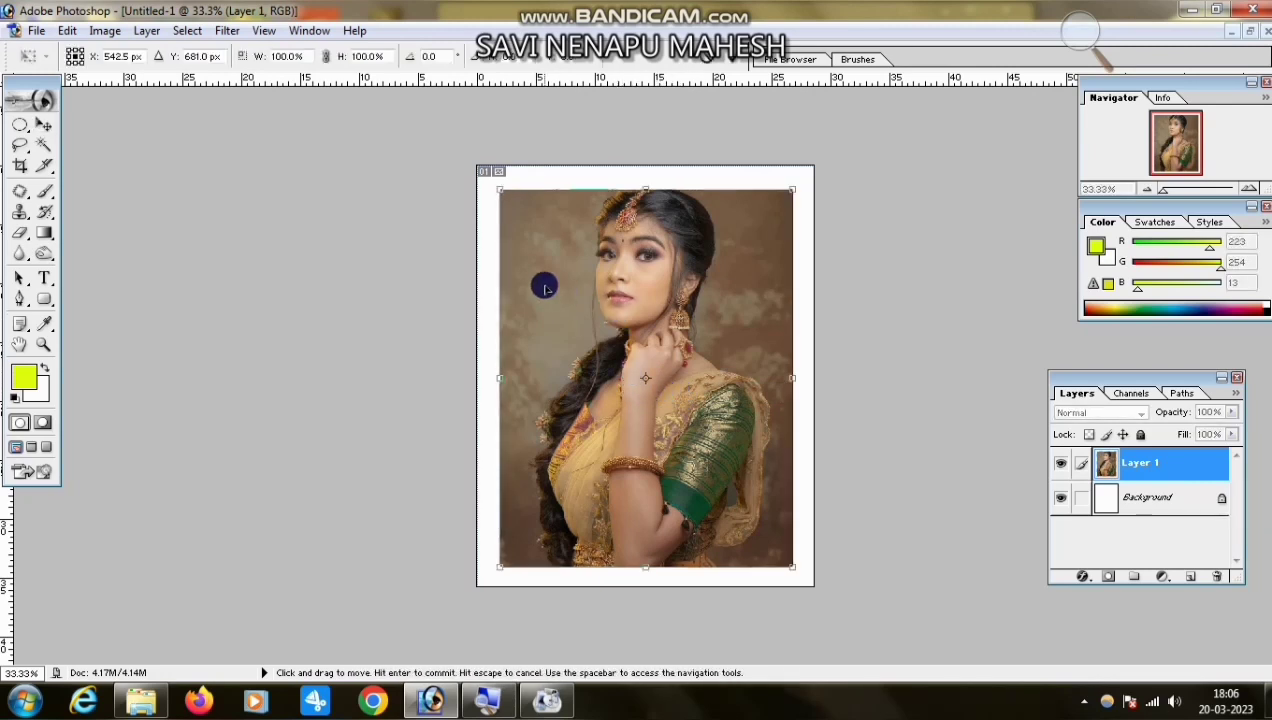
drag(499, 190, 457, 177)
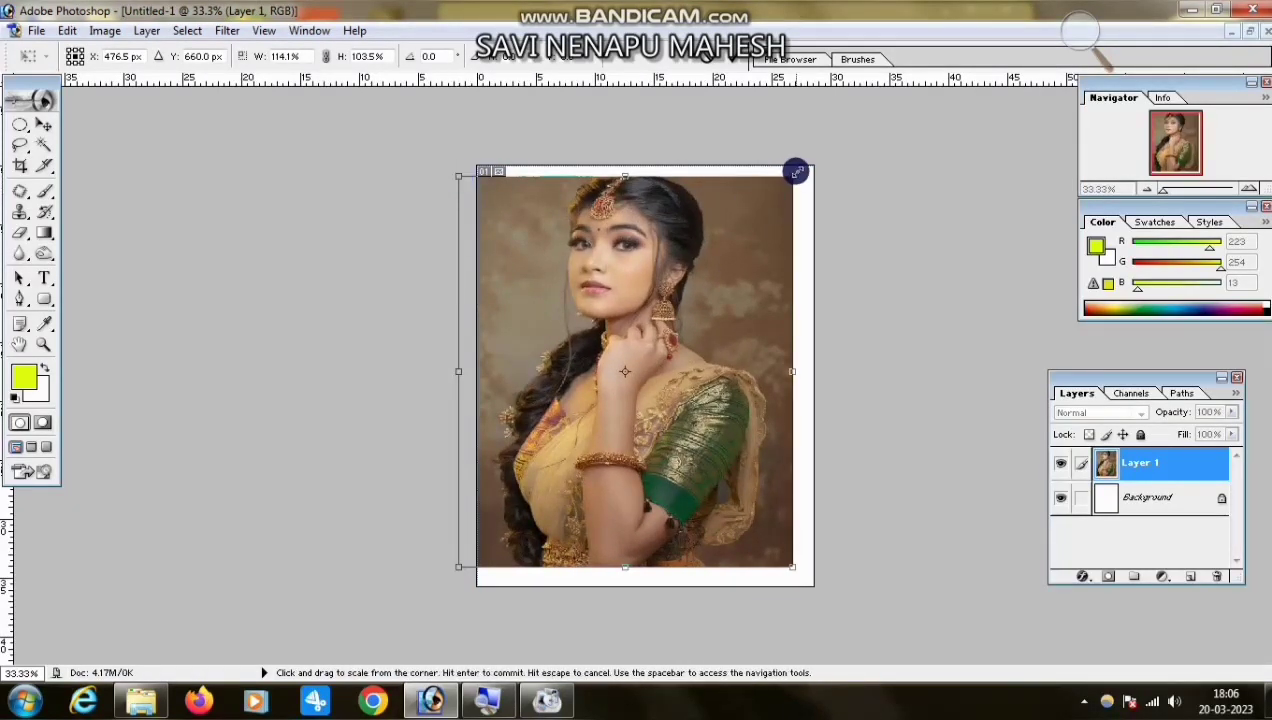
drag(796, 170, 806, 155)
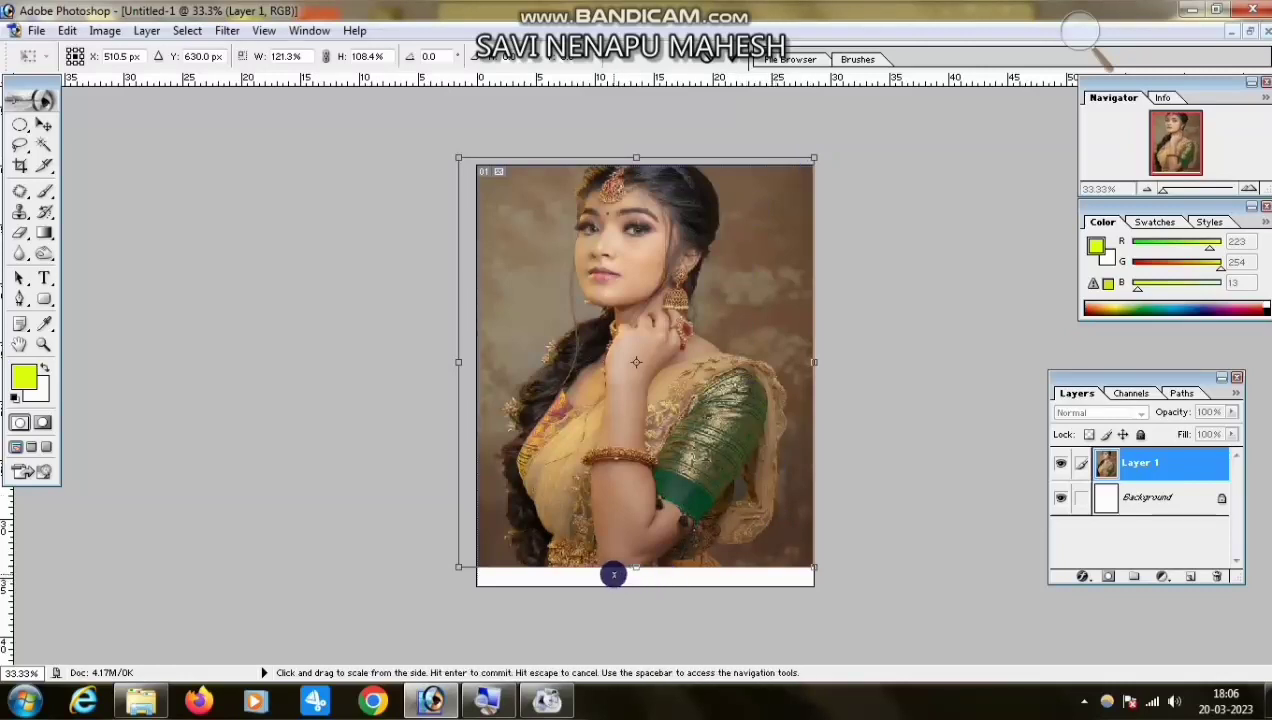
drag(629, 568, 630, 587)
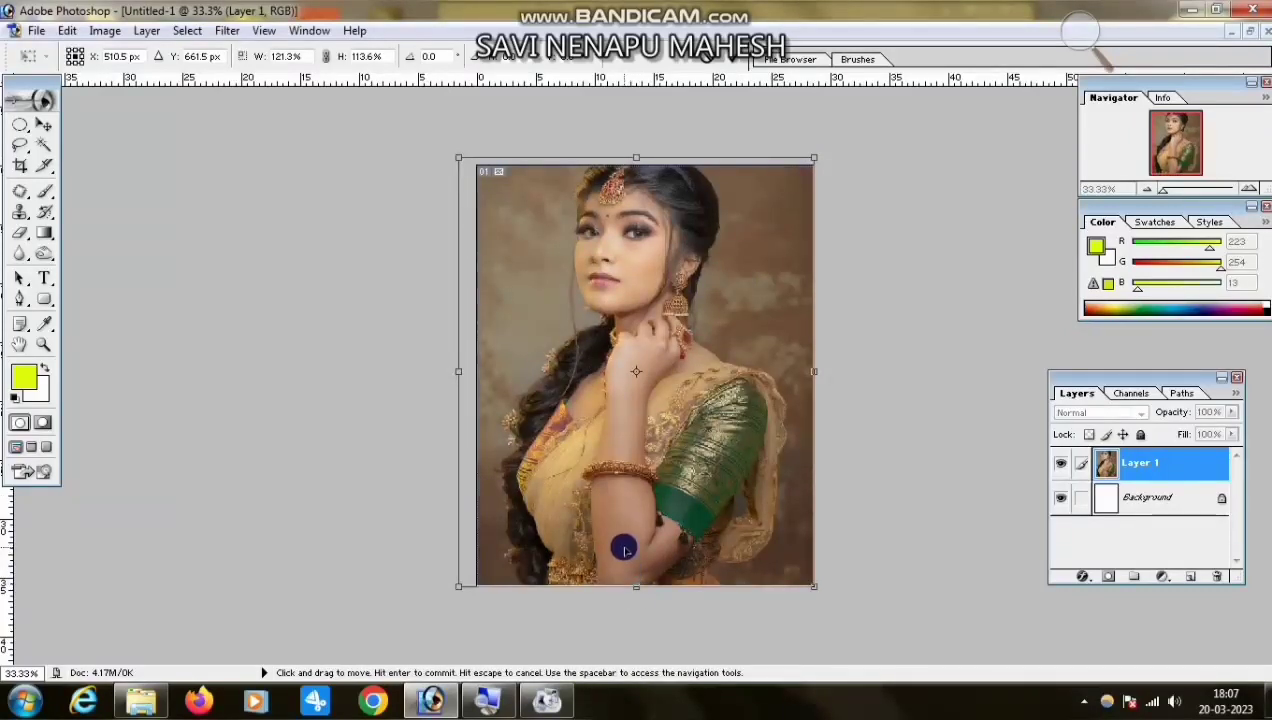
key(Return)
key(ctrl+z)
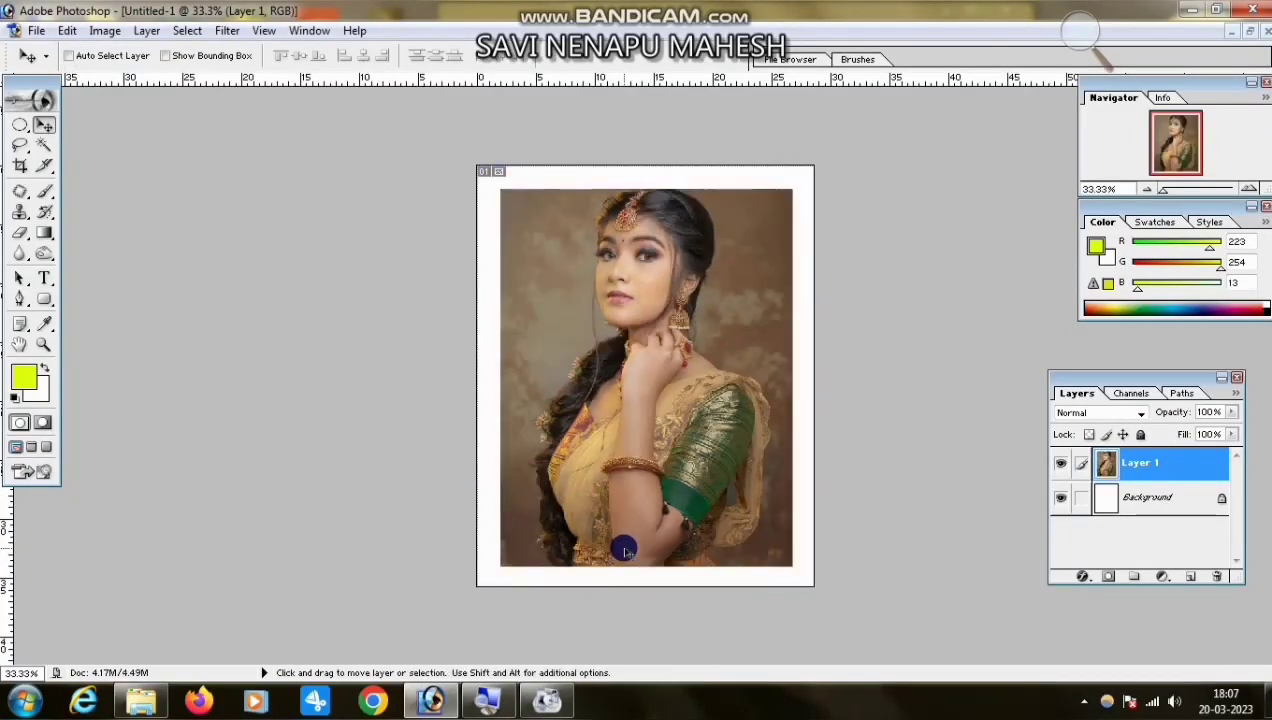
Scale the portrait layer to about 115.1% width and 114.4% height to cover the canvas, and nudge it 6 pixels down.
key(ctrl+t)
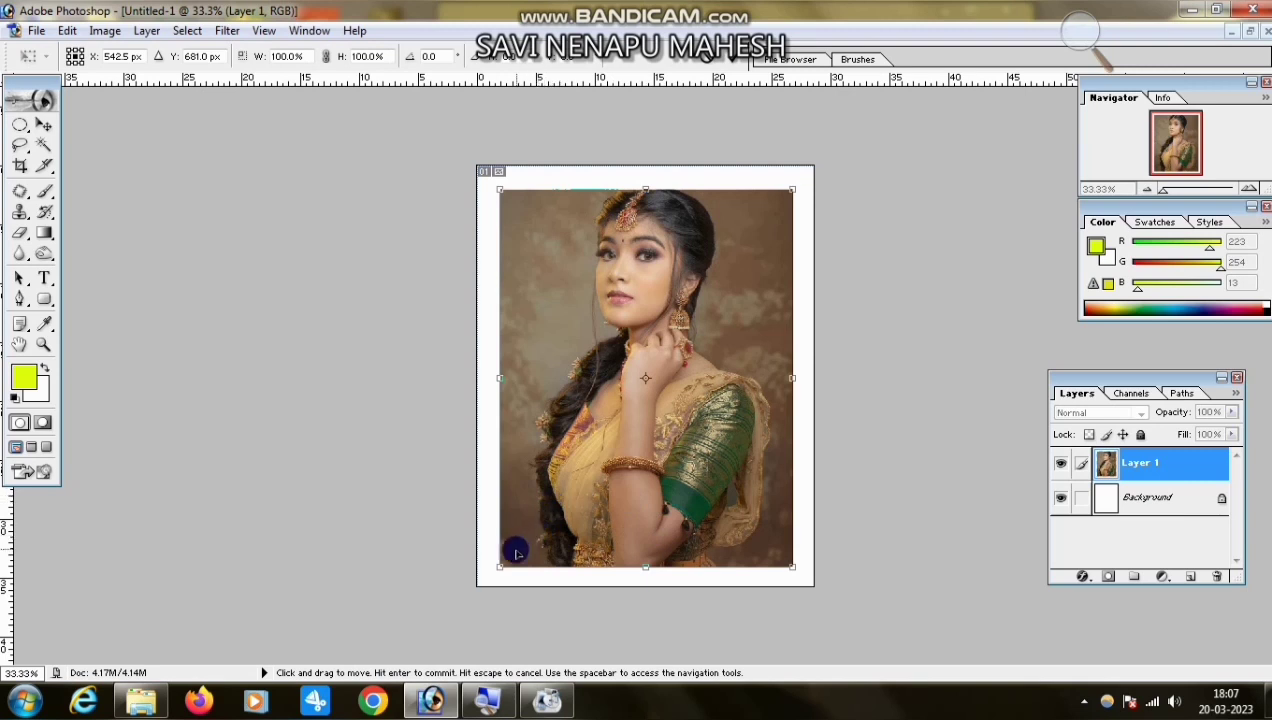
drag(501, 566, 476, 596)
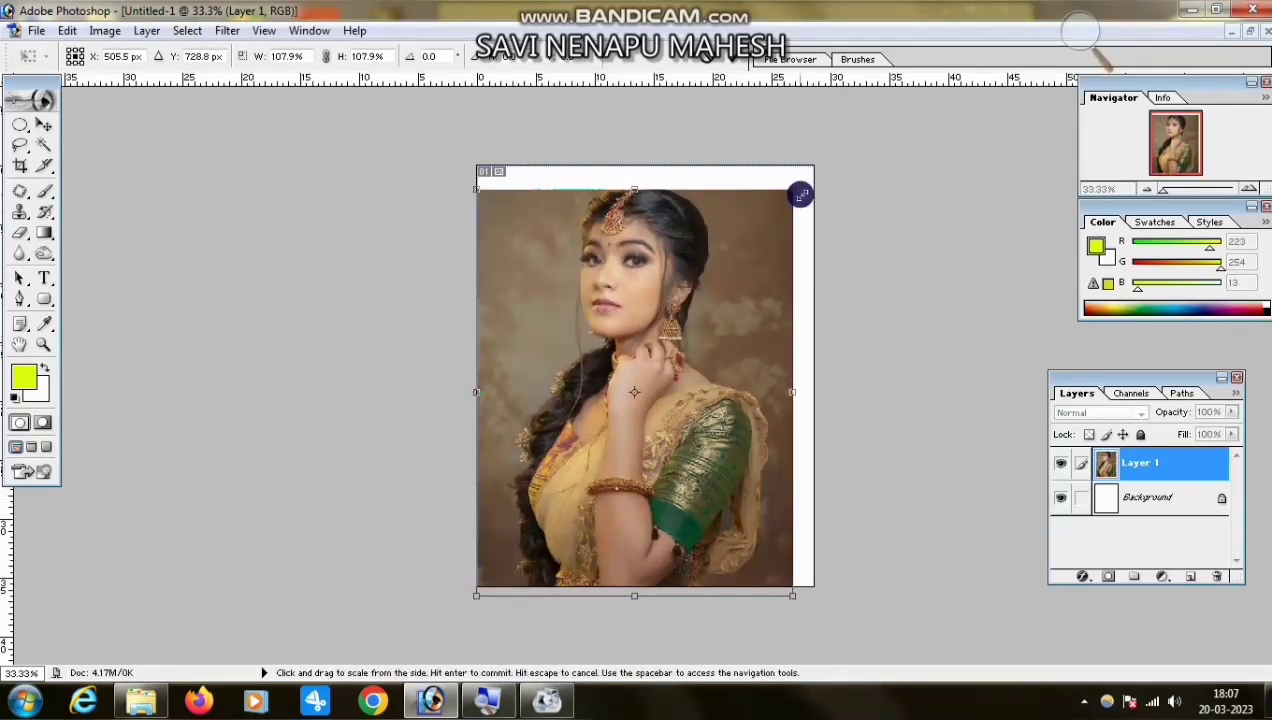
drag(796, 185, 814, 166)
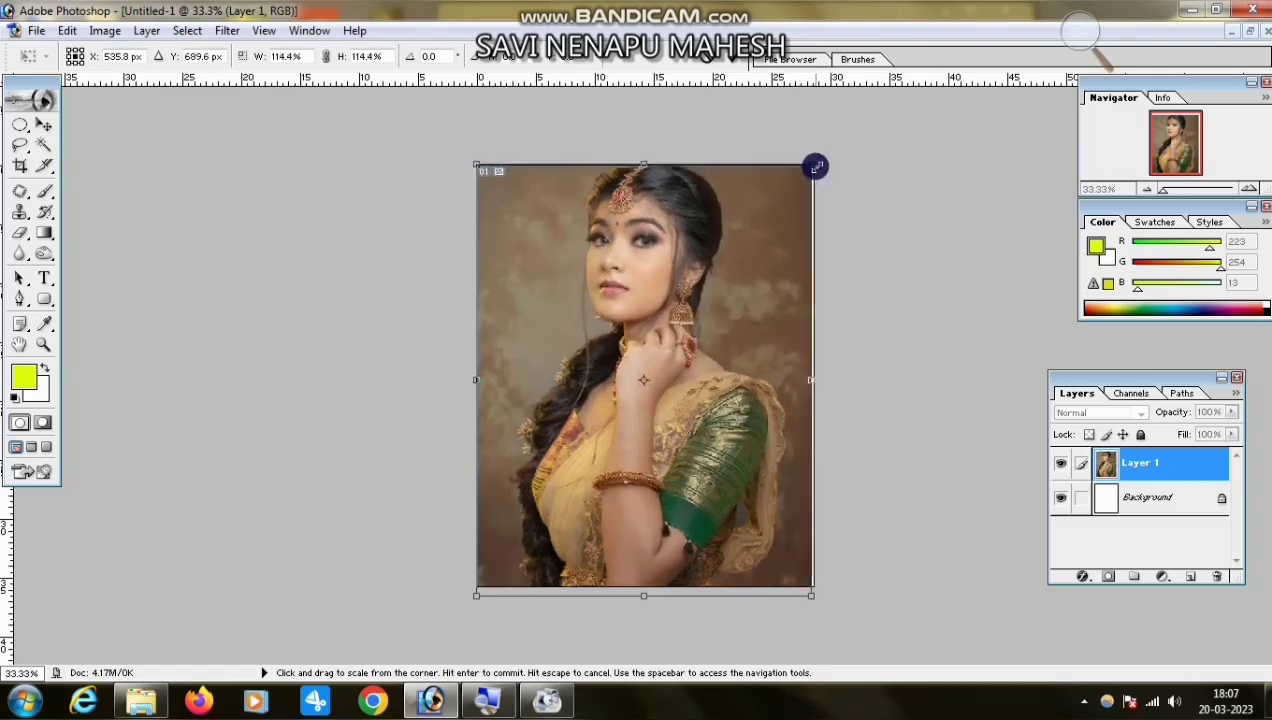
drag(812, 382, 815, 397)
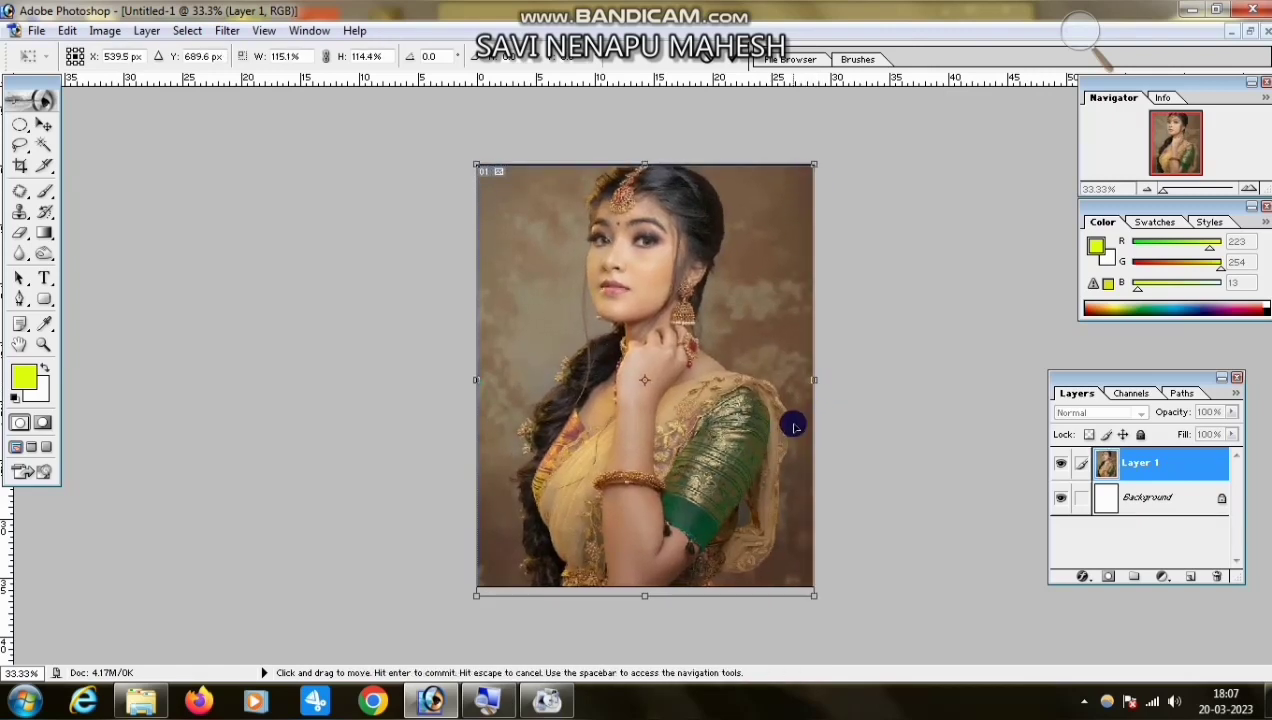
key(Down)
key(Down)
key(Down)
key(Down)
key(Down)
key(Down)
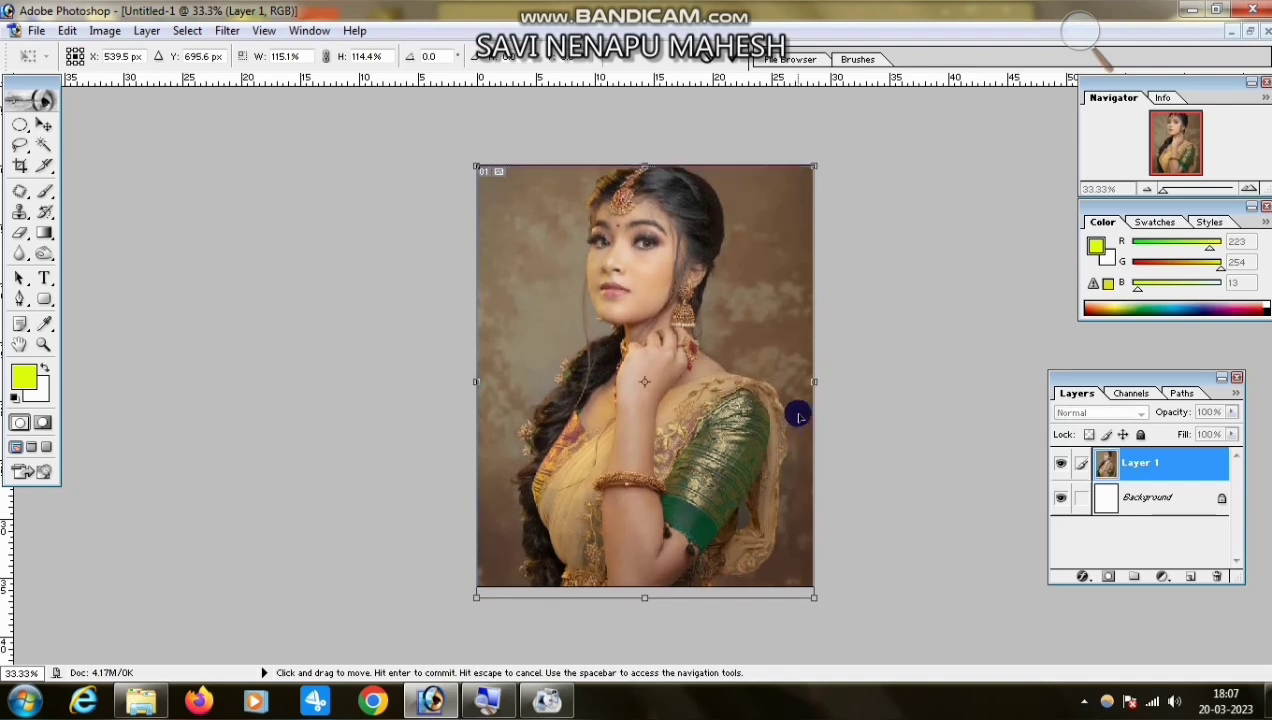
key(Return)
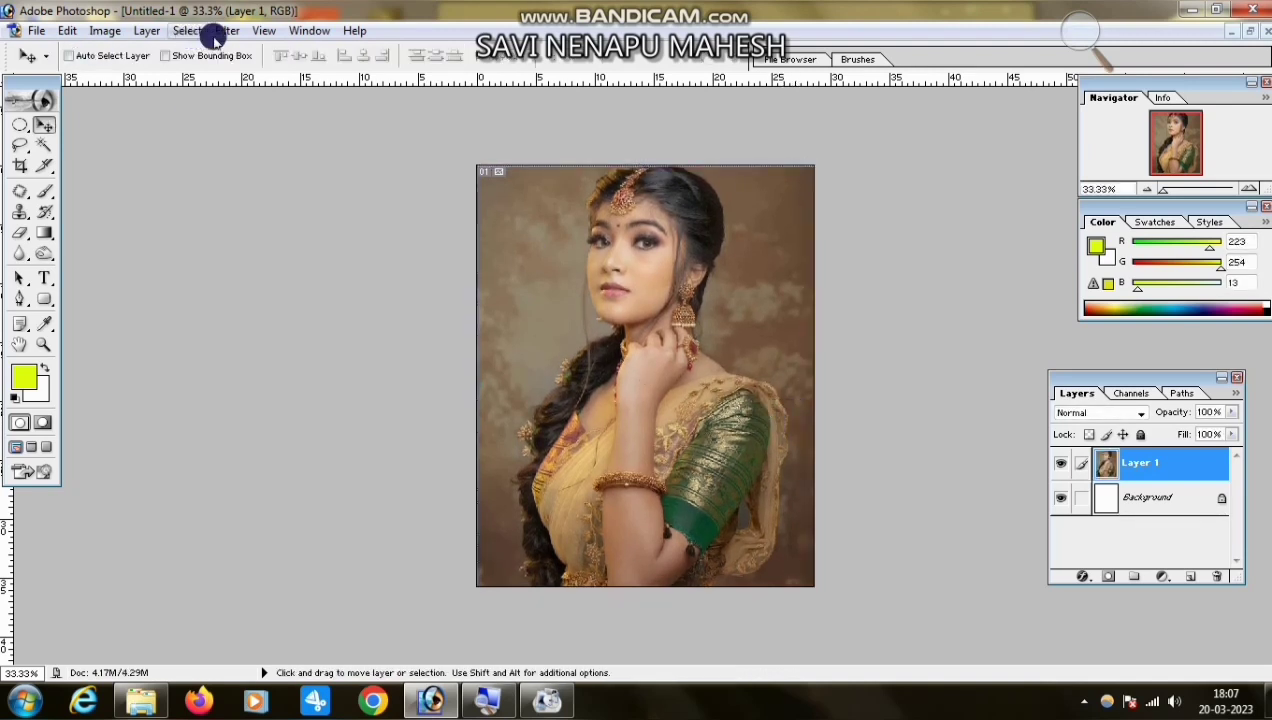
Open Gaussian Blur for the portrait layer, place its dialog clear of the face, and set the preview zoom to 50%.
click(226, 31)
mouse_move(251, 171)
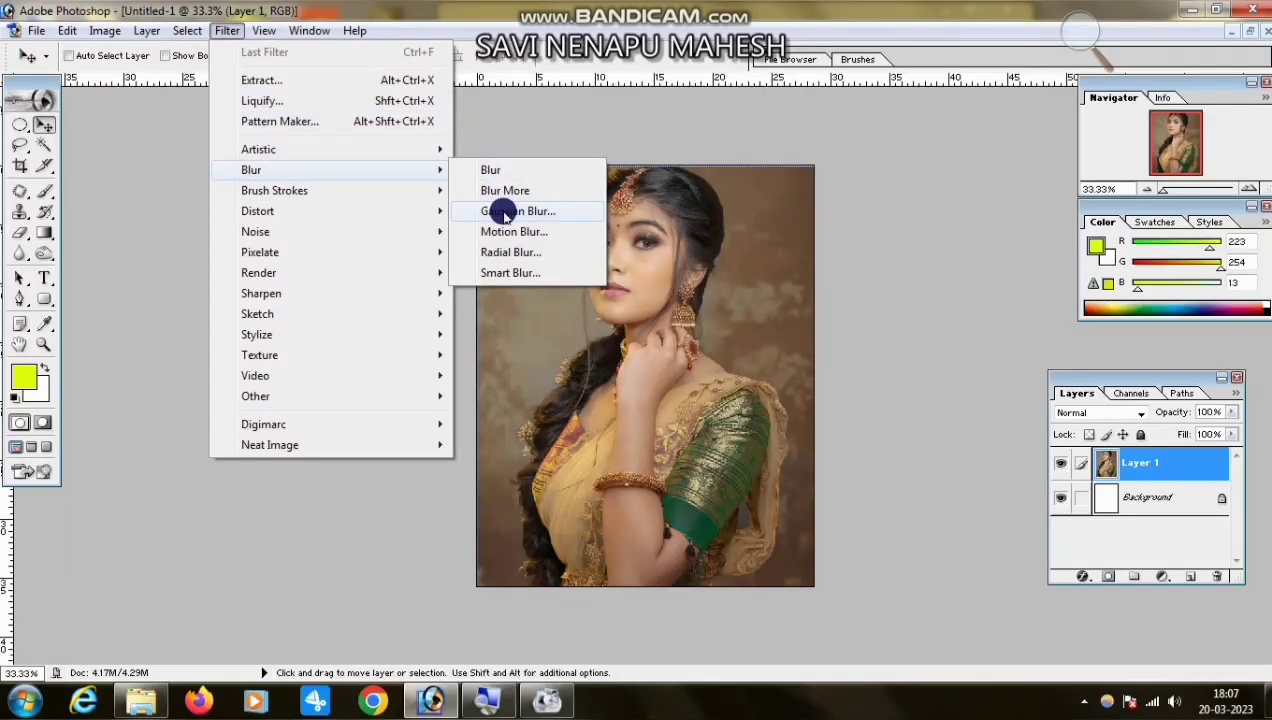
click(513, 212)
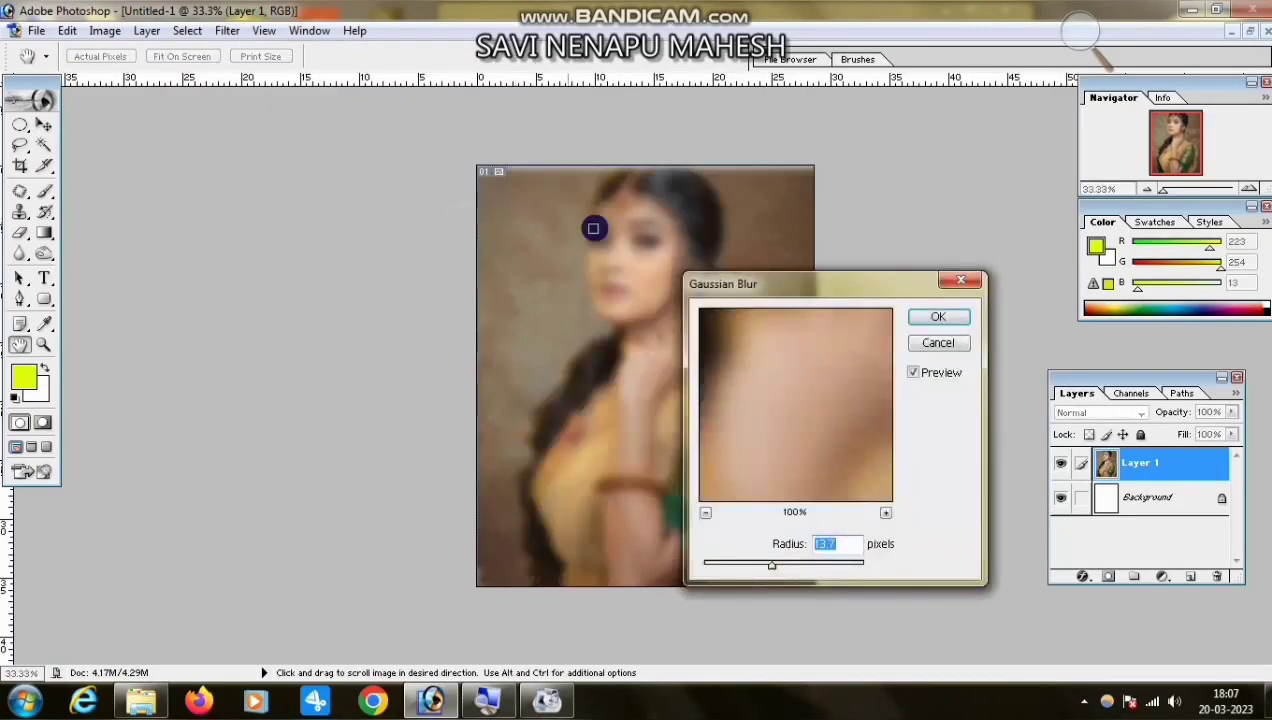
drag(829, 275, 892, 168)
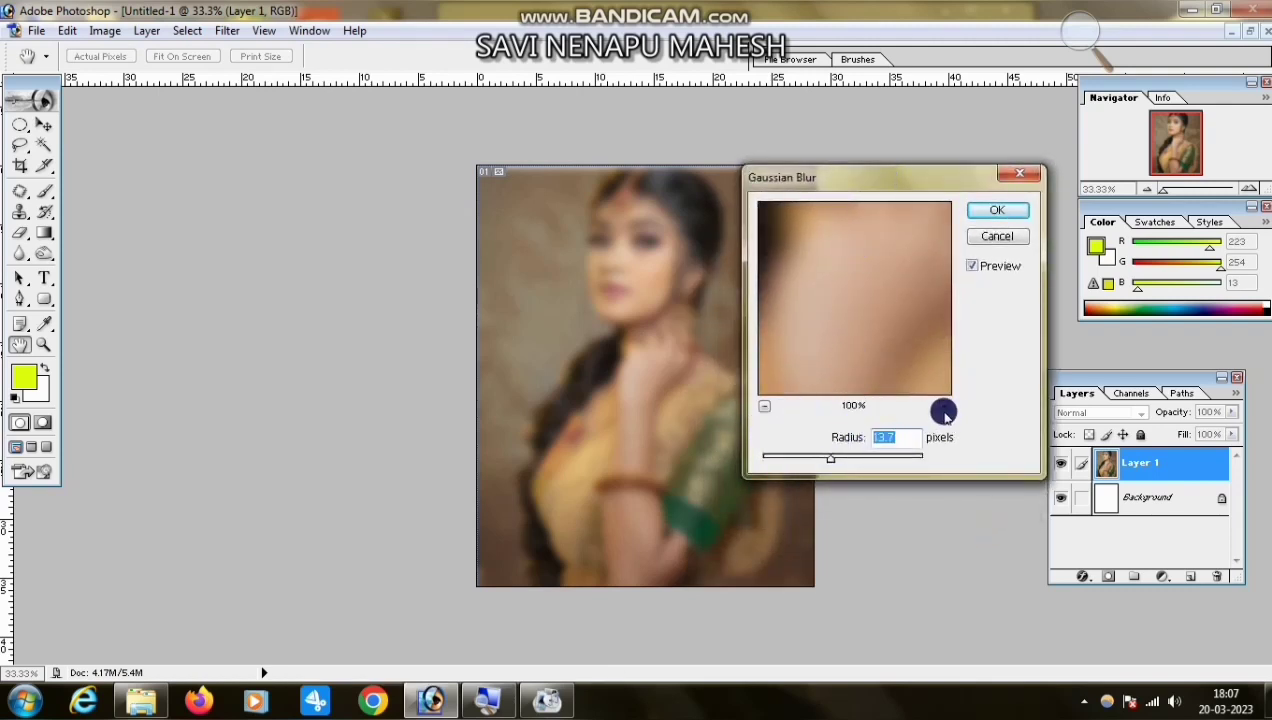
click(767, 406)
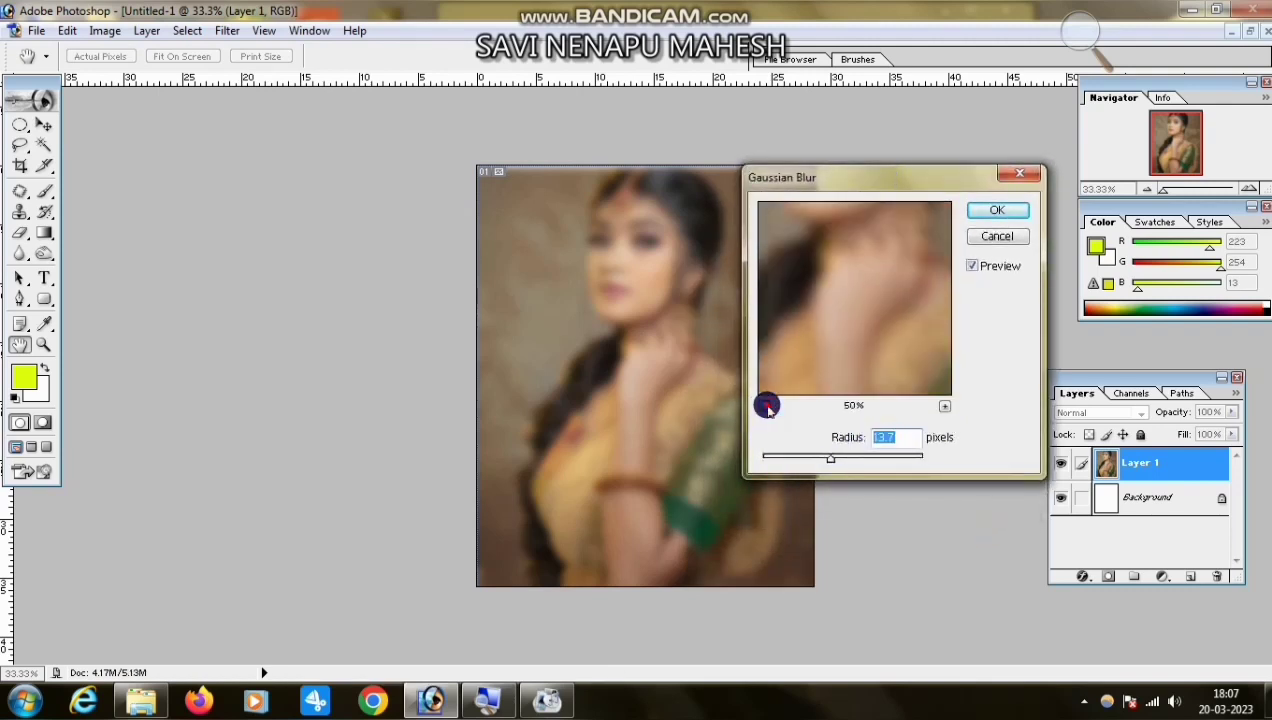
click(767, 406)
click(767, 406)
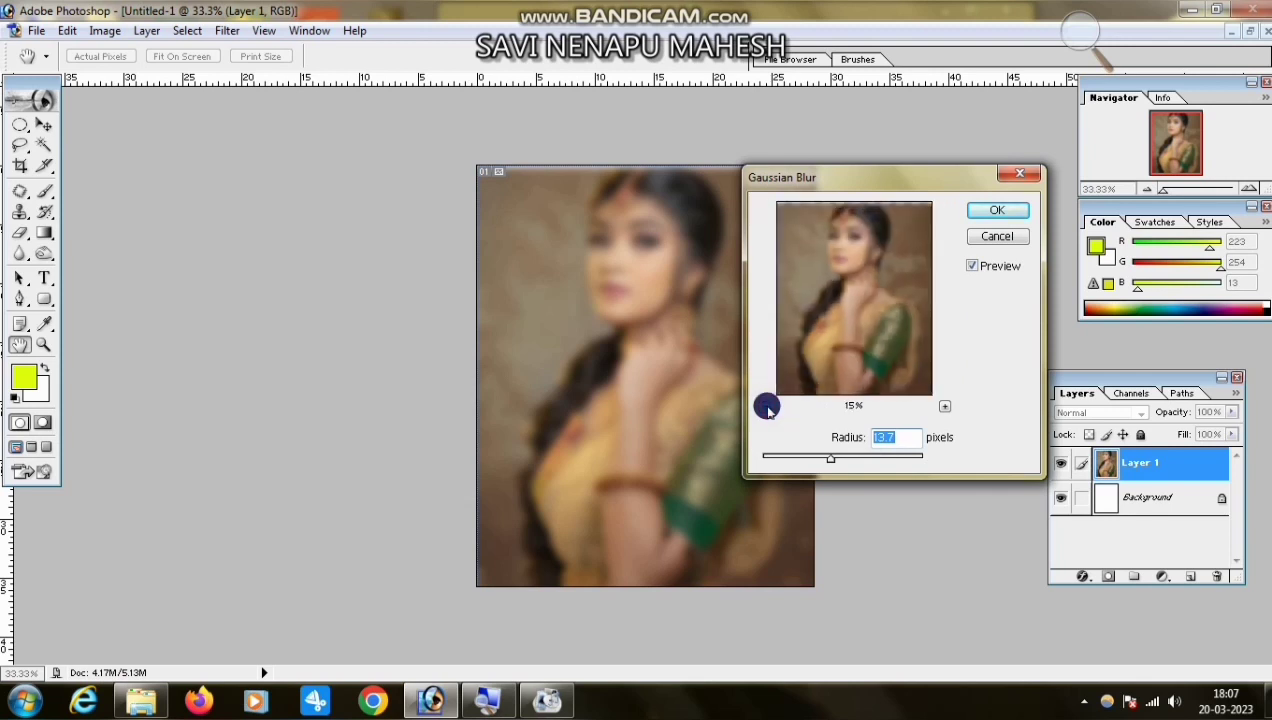
click(944, 406)
click(944, 406)
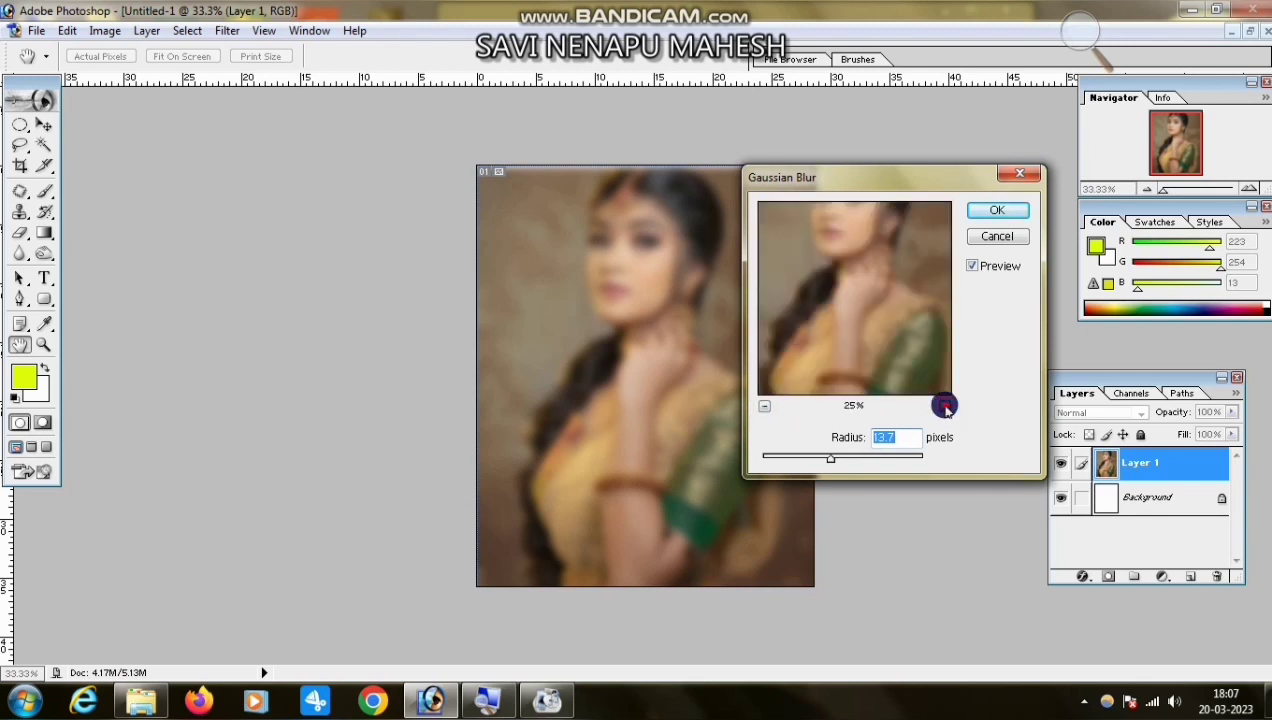
click(944, 406)
click(944, 406)
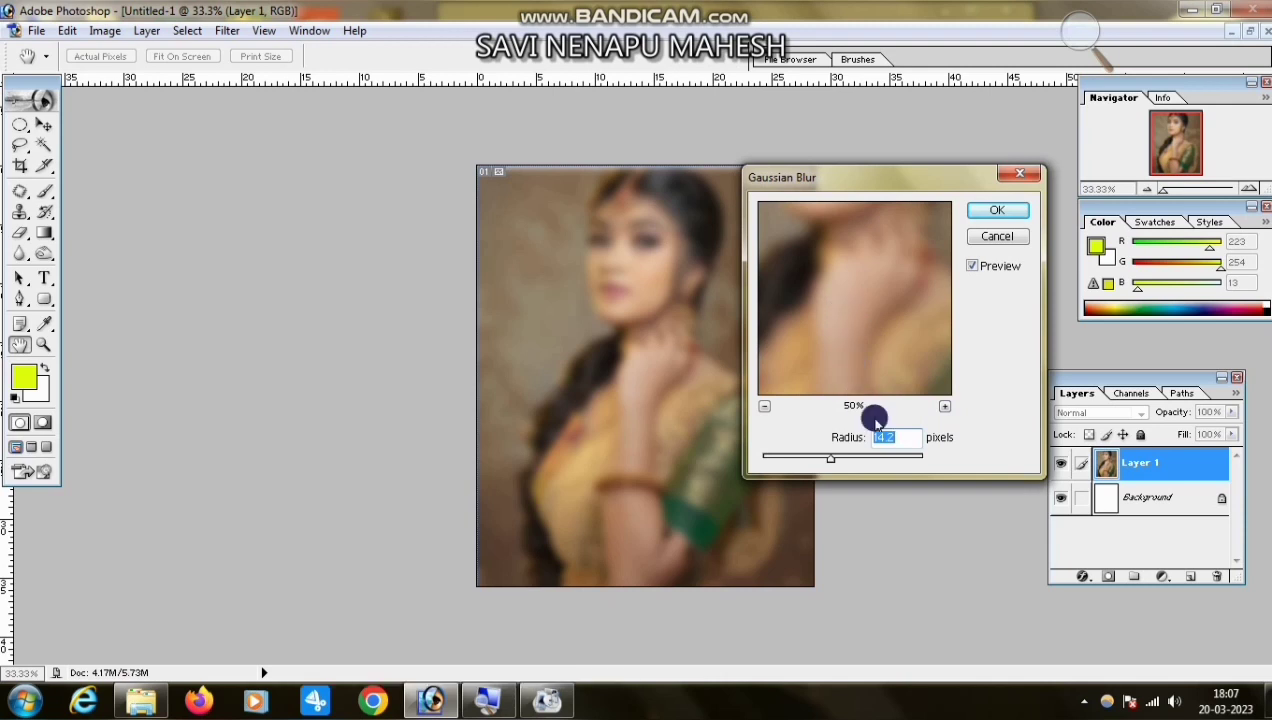
Test low and high blur strengths on the portrait, and apply Gaussian Blur with a radius of 5.6 pixels.
drag(831, 460, 832, 461)
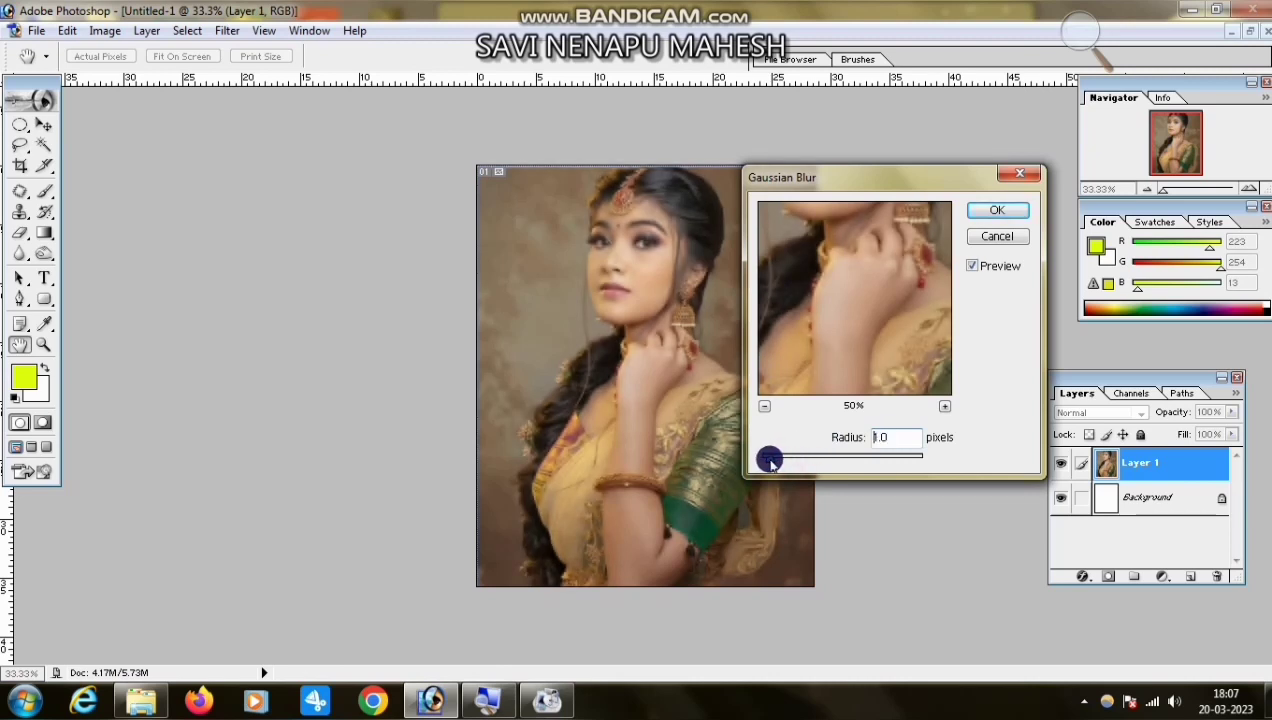
drag(768, 460, 909, 460)
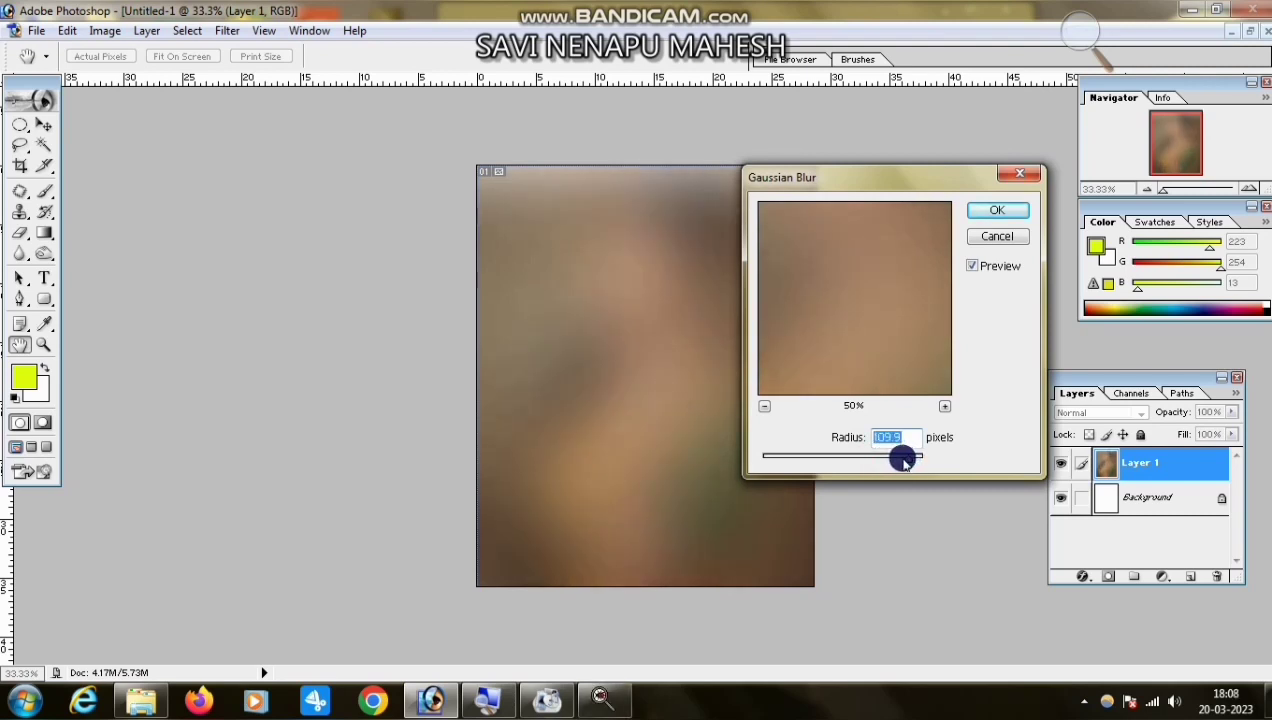
drag(891, 462, 843, 460)
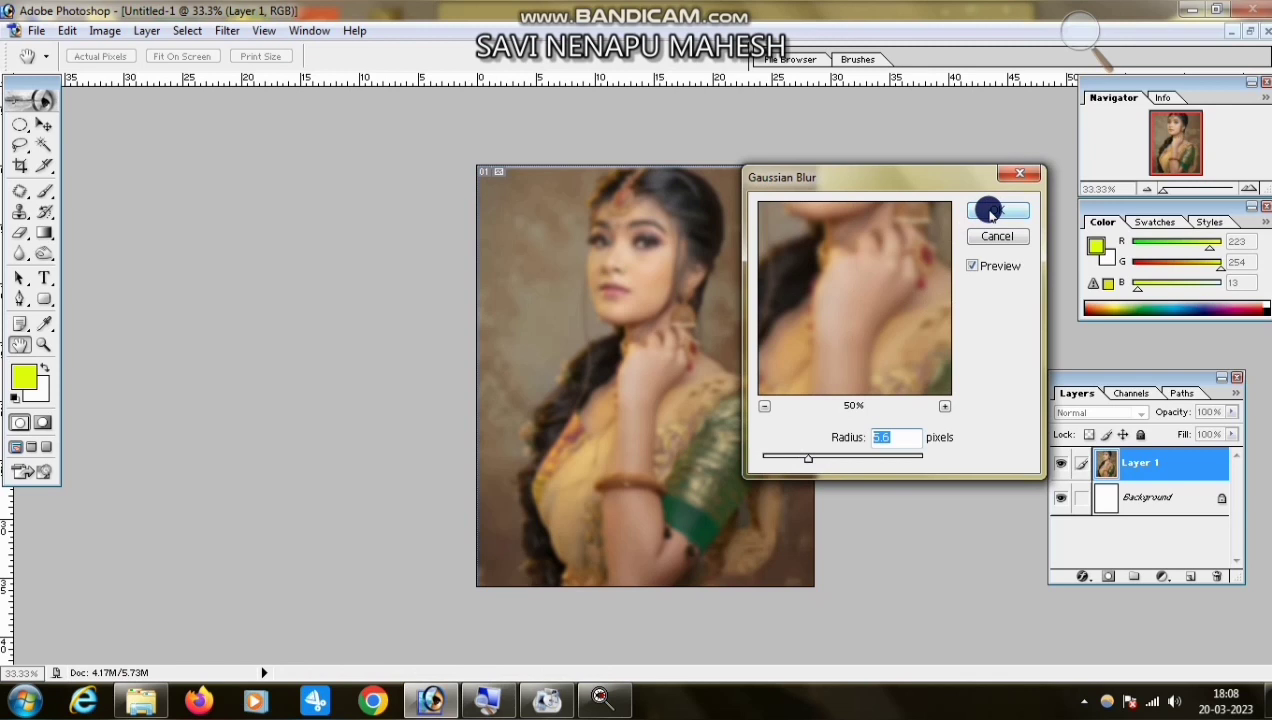
click(990, 212)
key(v)
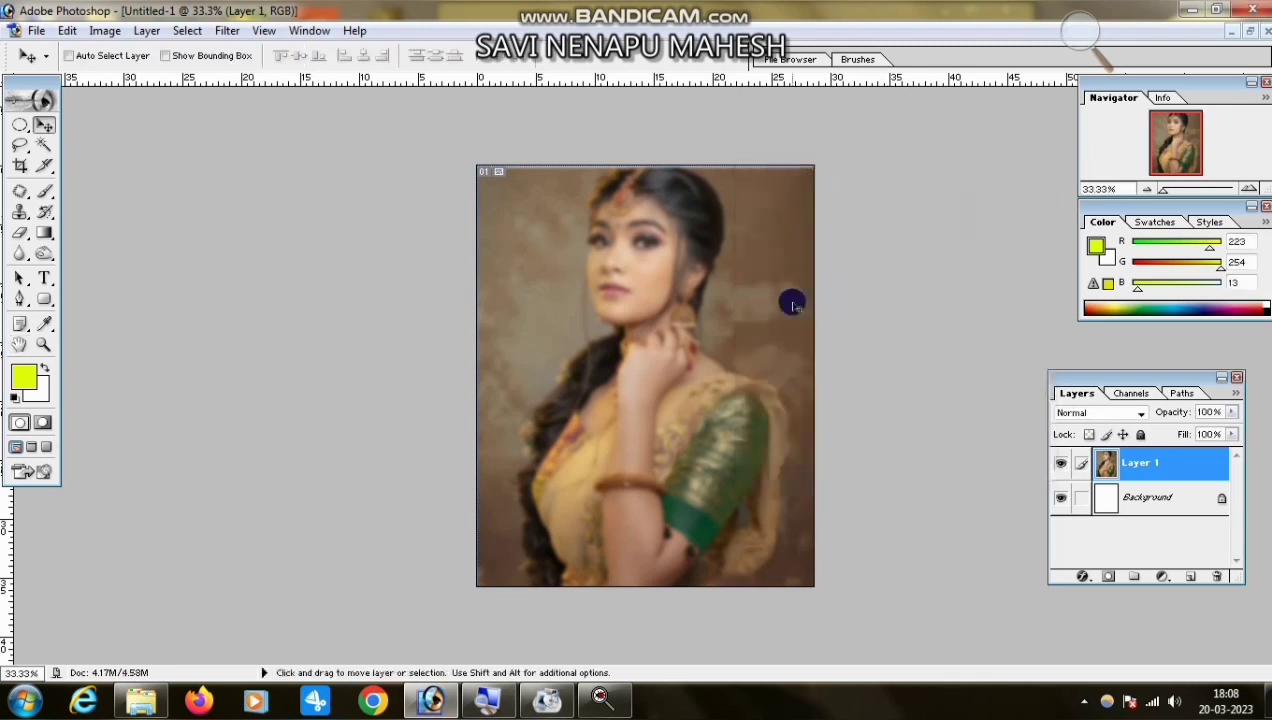
Open the red-background portrait from the FFOutput folder in Photoshop, and convert its locked background into an editable layer.
click(1193, 11)
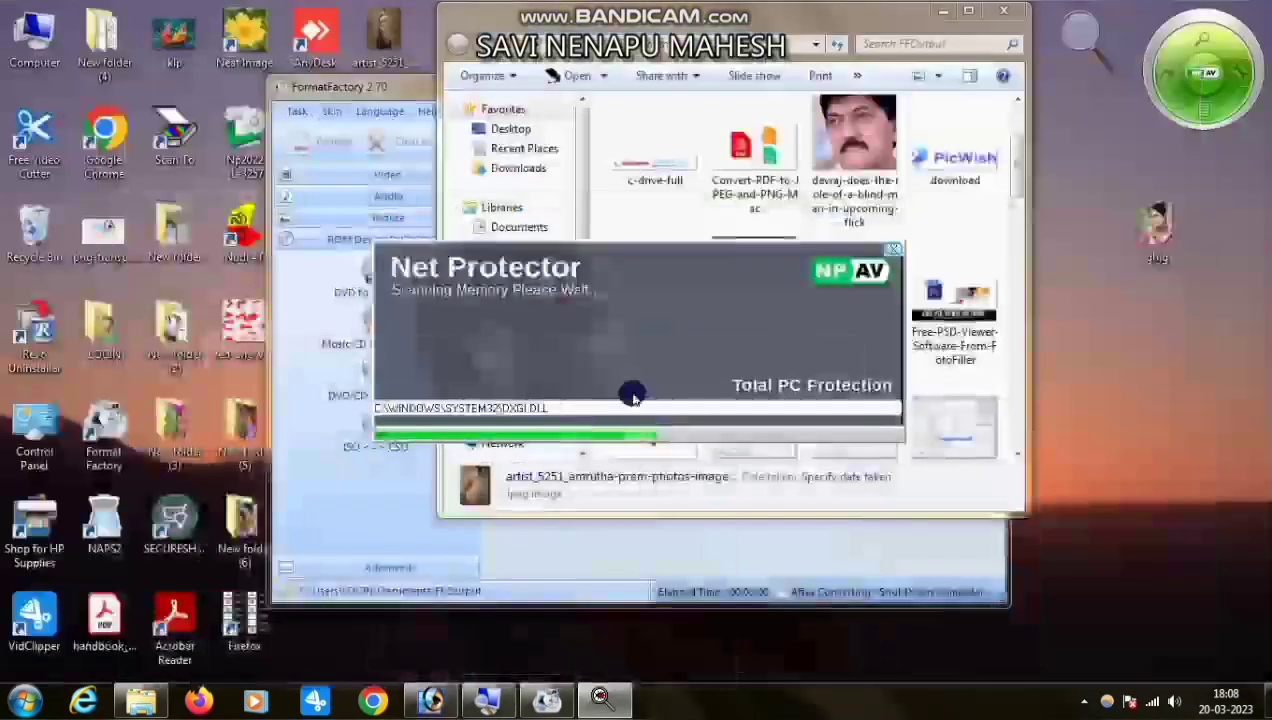
click(962, 13)
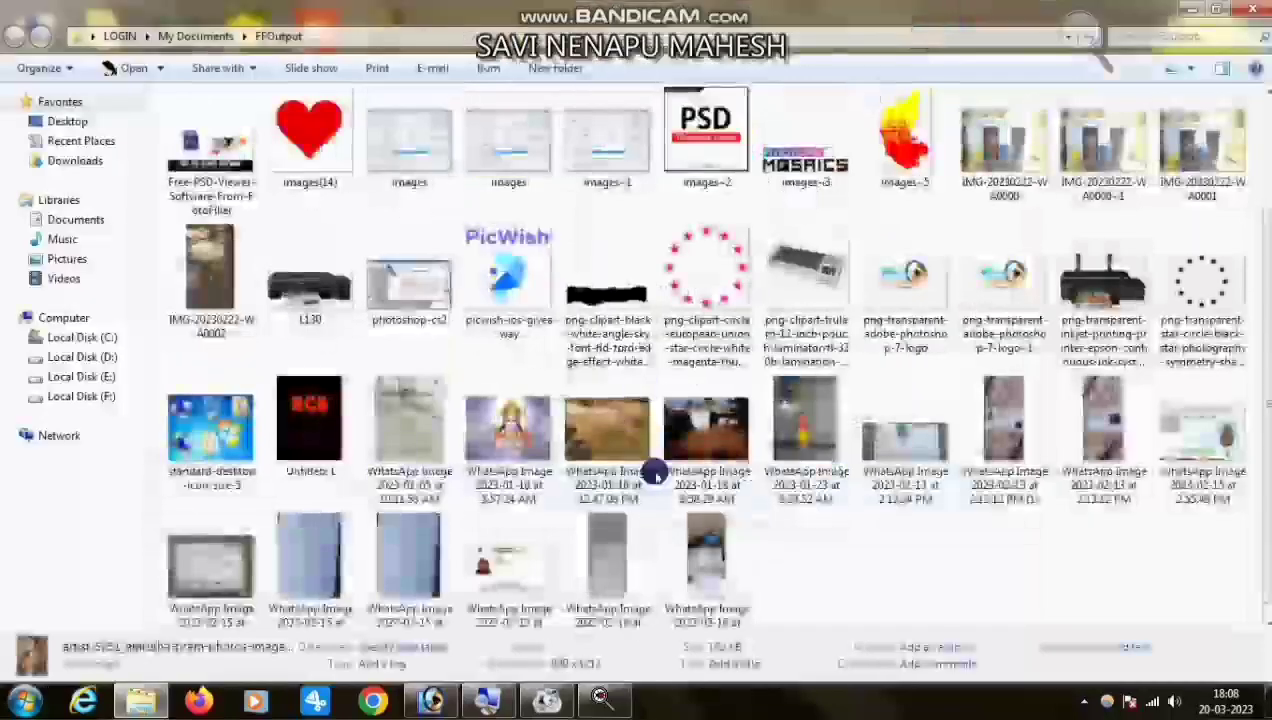
scroll(843, 397, up, 2)
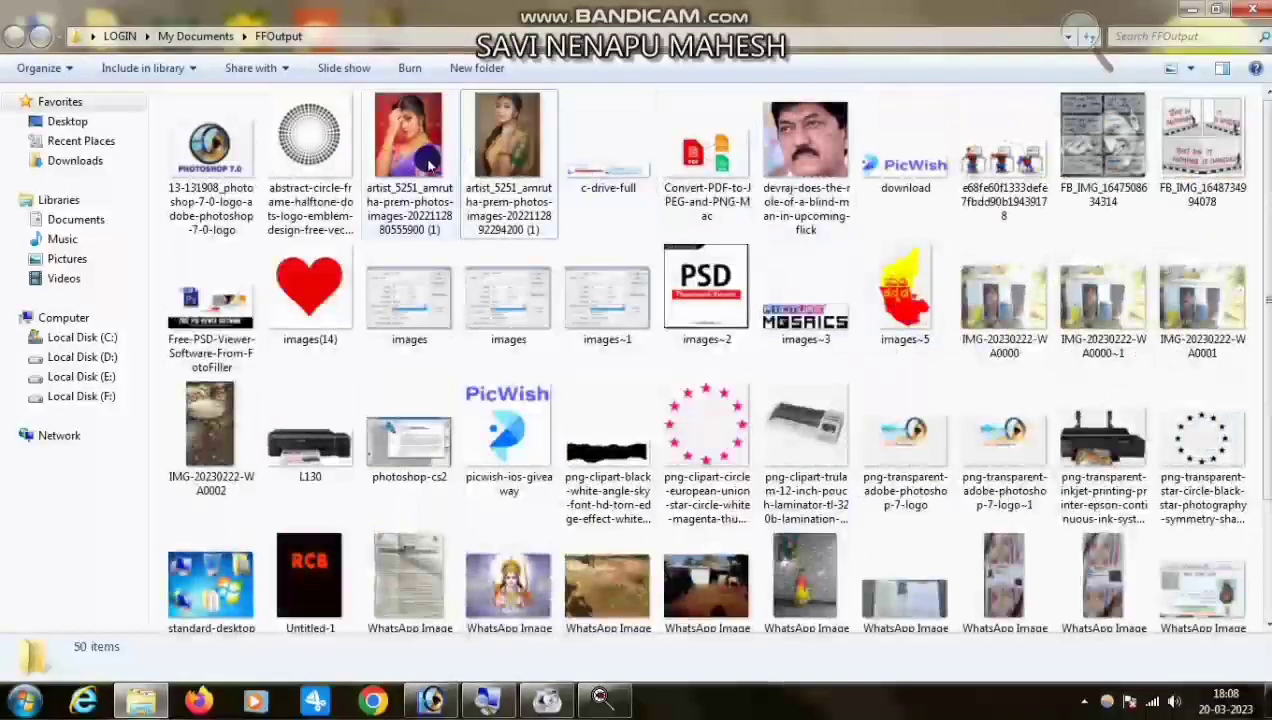
drag(412, 150, 636, 292)
drag(405, 91, 762, 90)
click(850, 78)
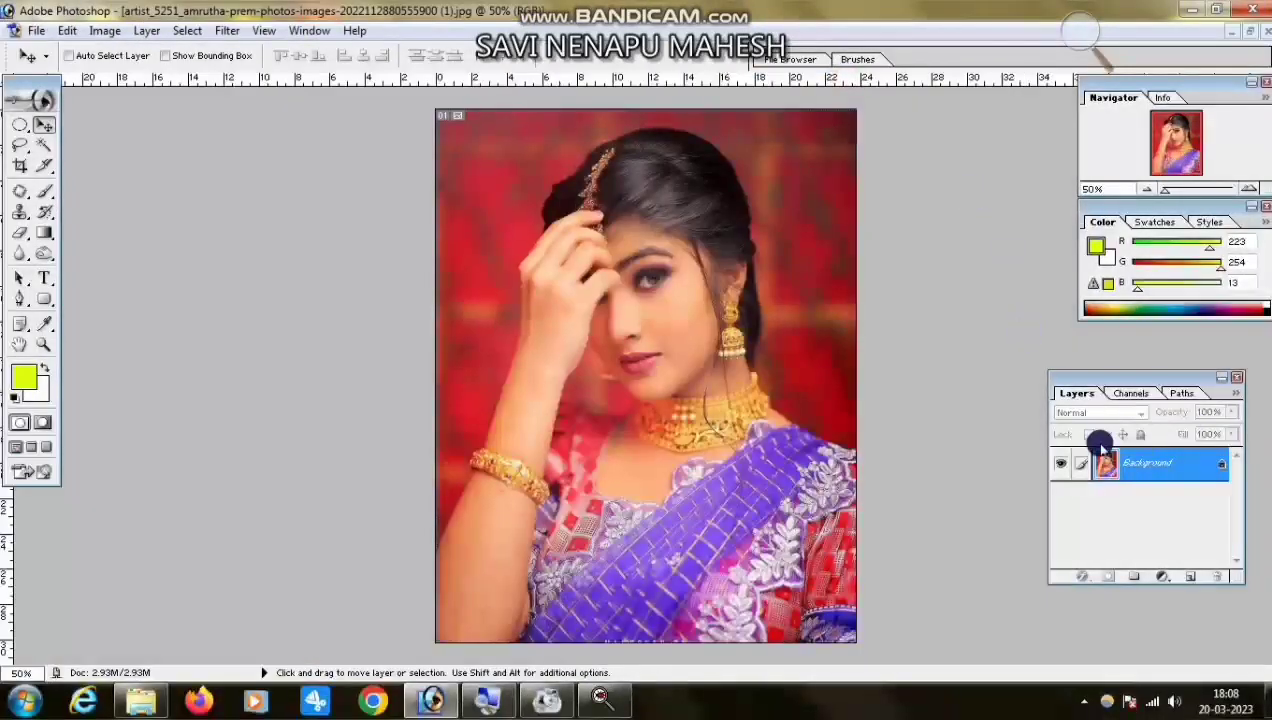
double_click(1221, 468)
click(762, 322)
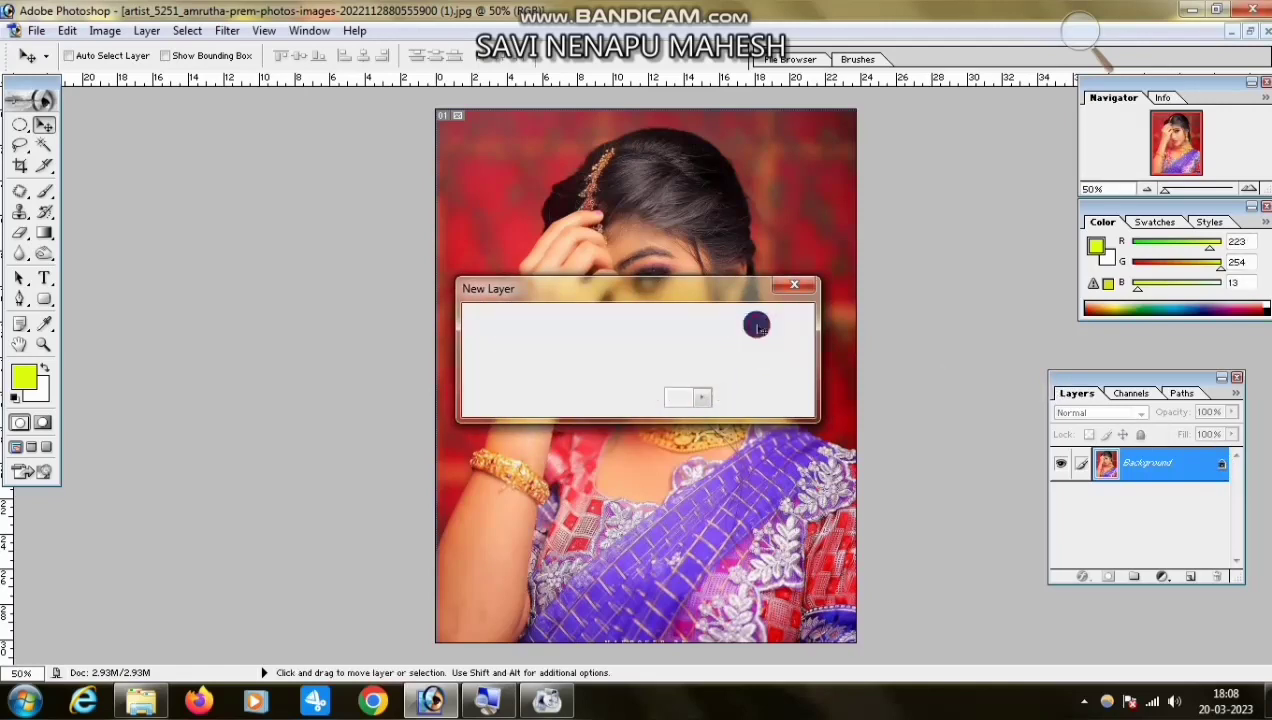
Open Motion Blur for the portrait layer, and try the filter preview at 300% before resetting it to 100%.
click(245, 32)
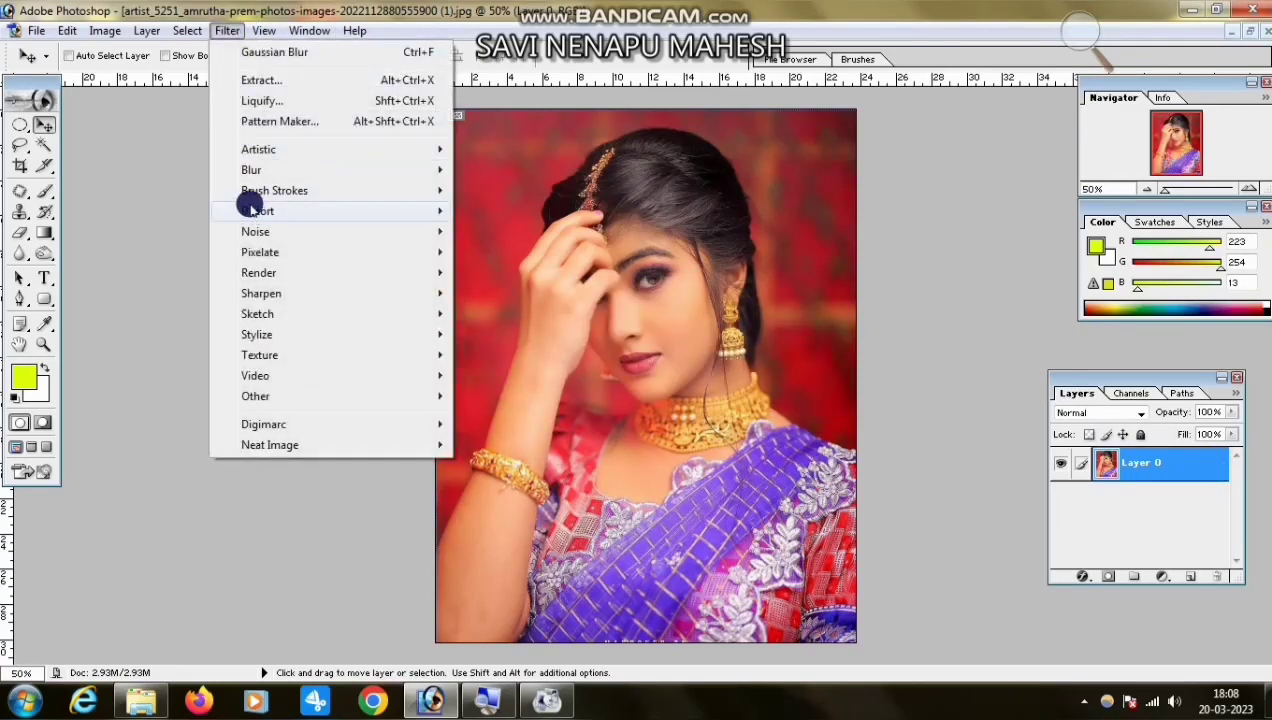
mouse_move(250, 170)
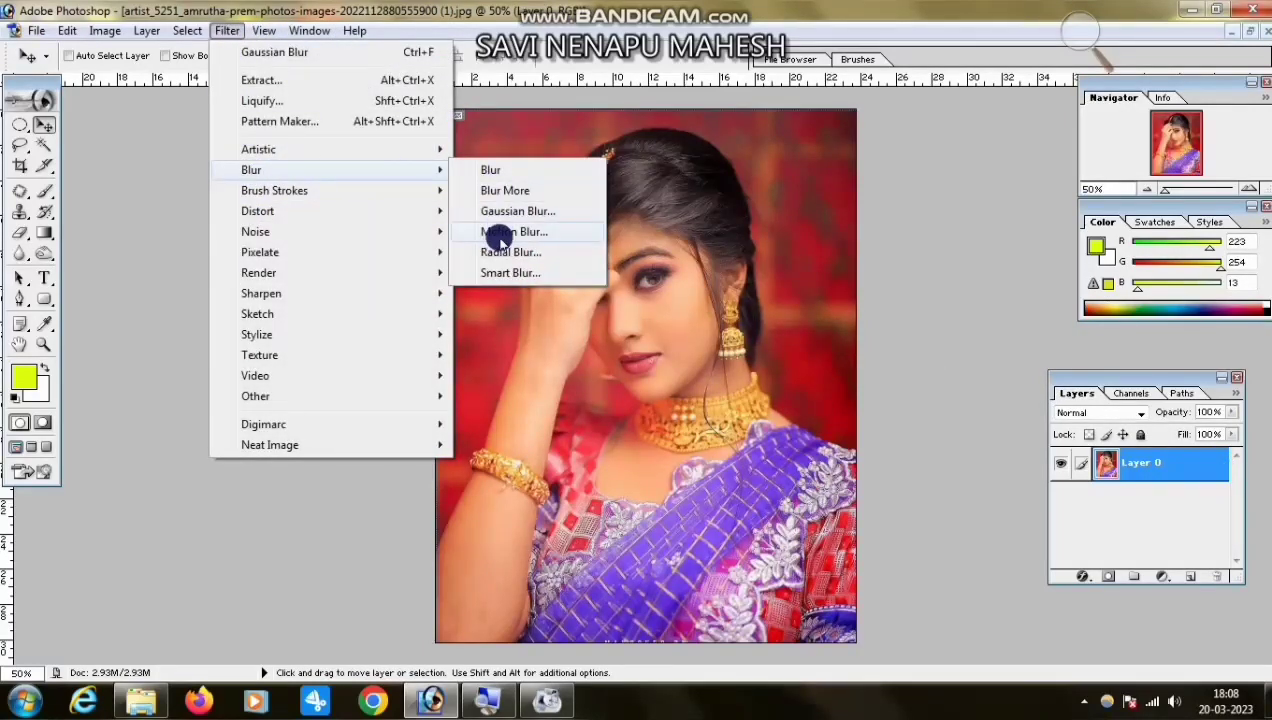
click(507, 235)
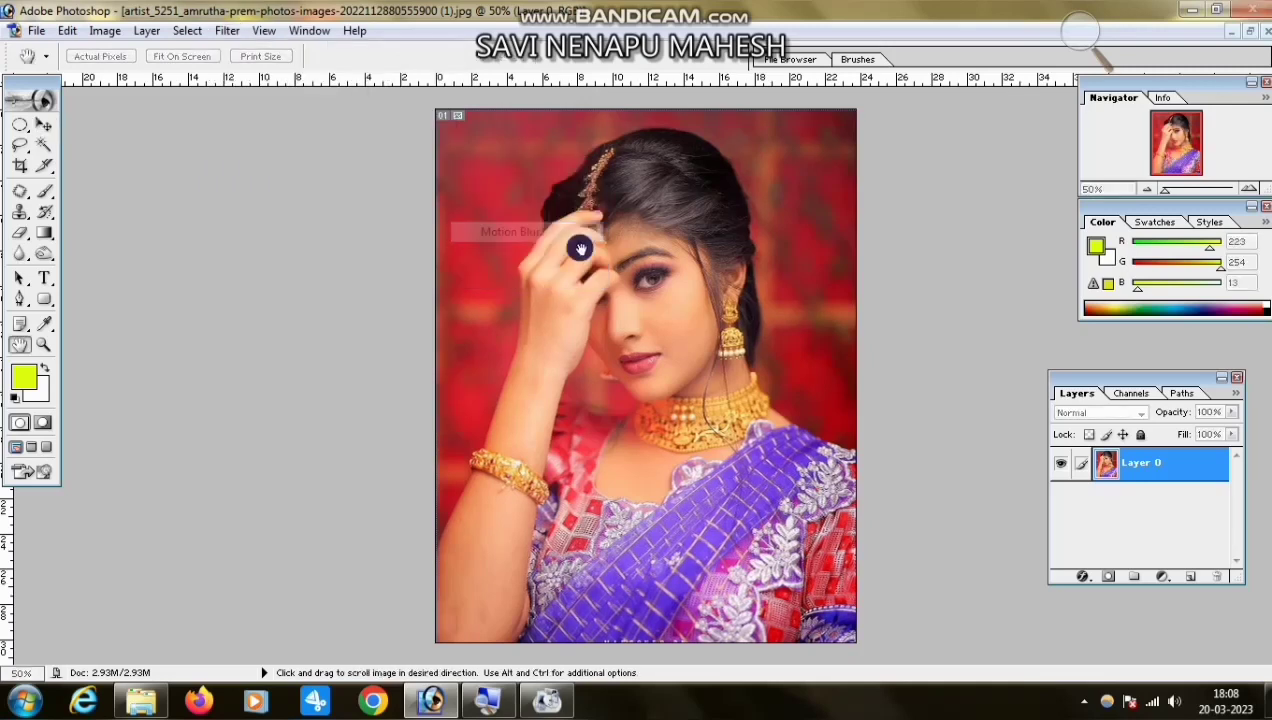
drag(664, 190, 820, 213)
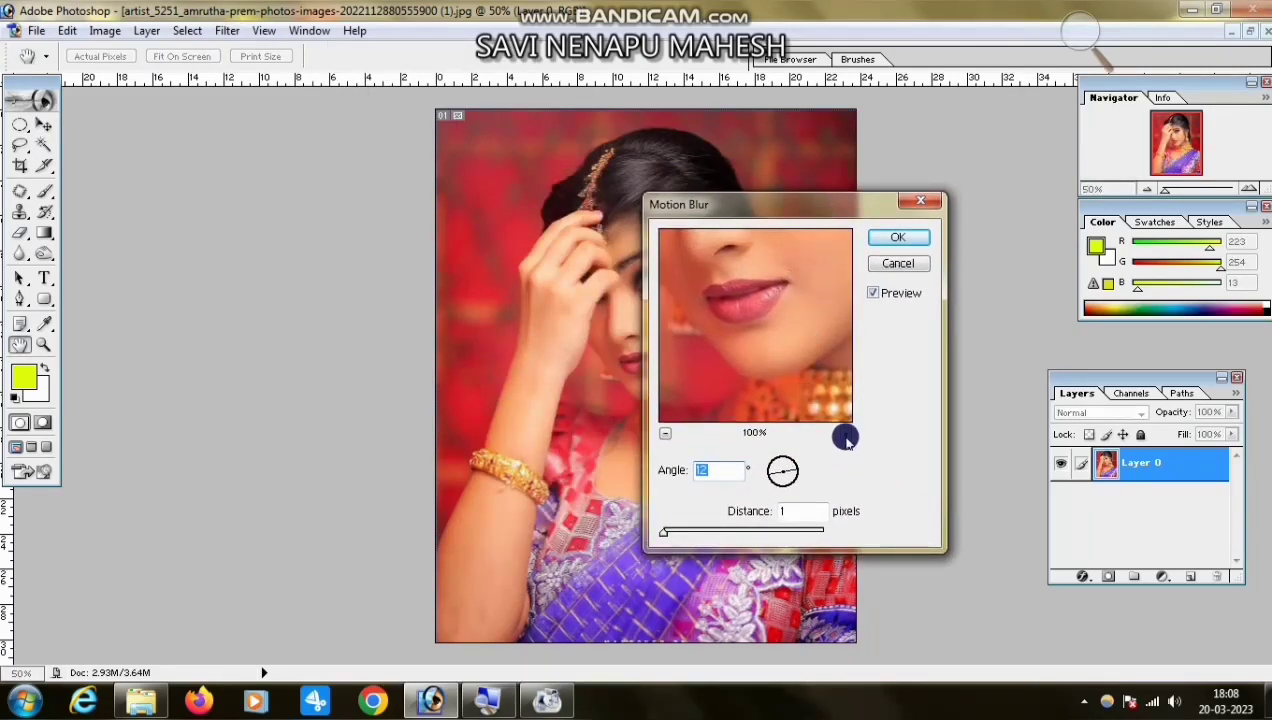
click(845, 433)
click(845, 433)
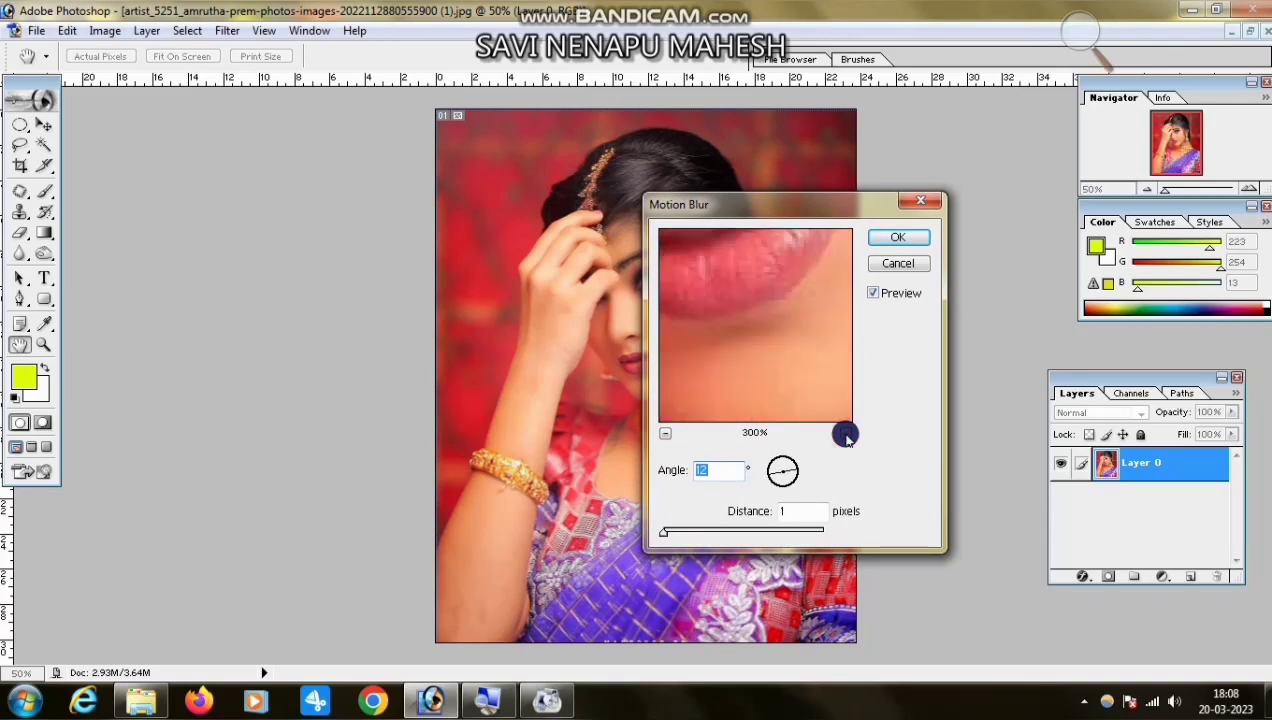
click(665, 434)
click(665, 434)
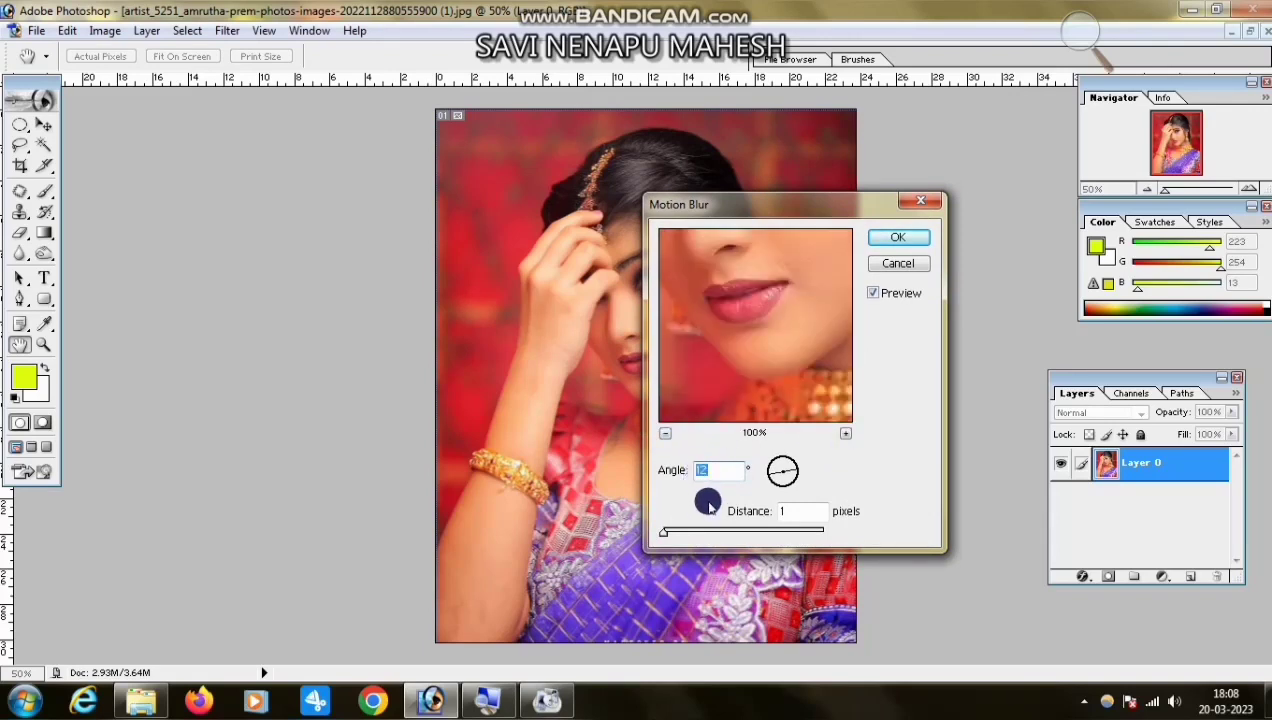
Try Motion Blur on the portrait with an angle of 8° and a distance of 25 pixels.
drag(671, 535, 685, 532)
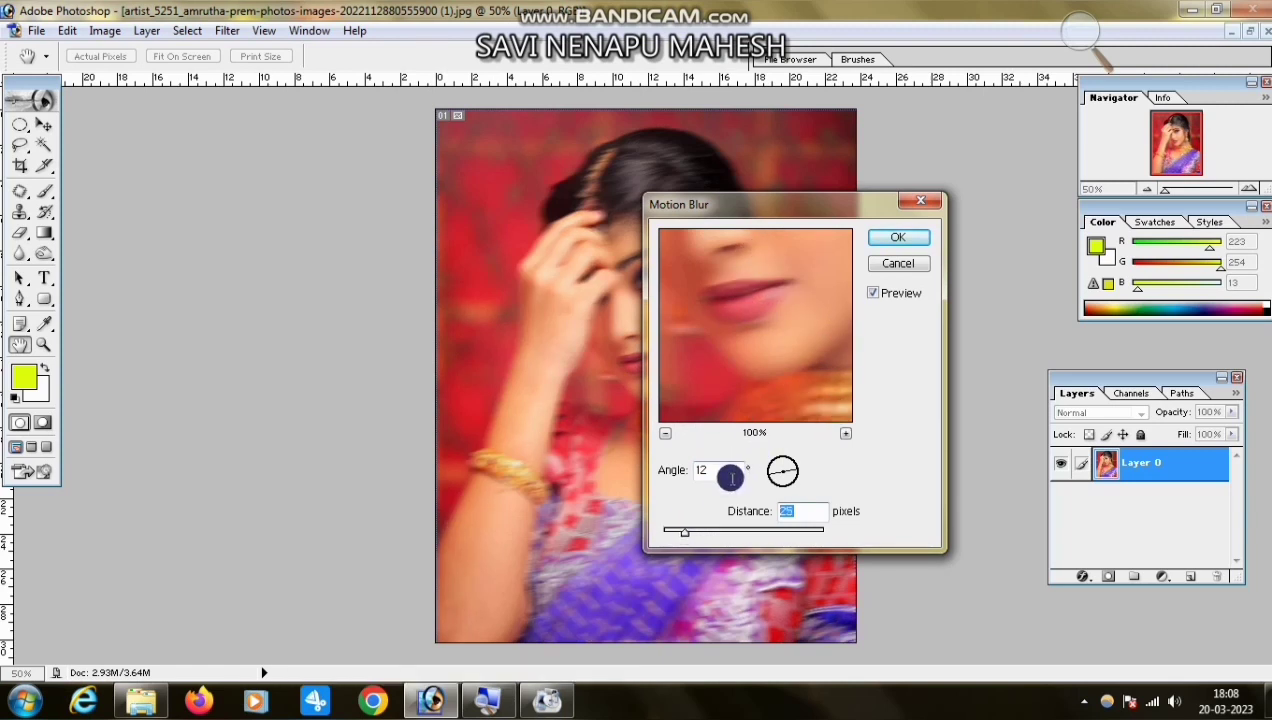
drag(716, 472, 665, 474)
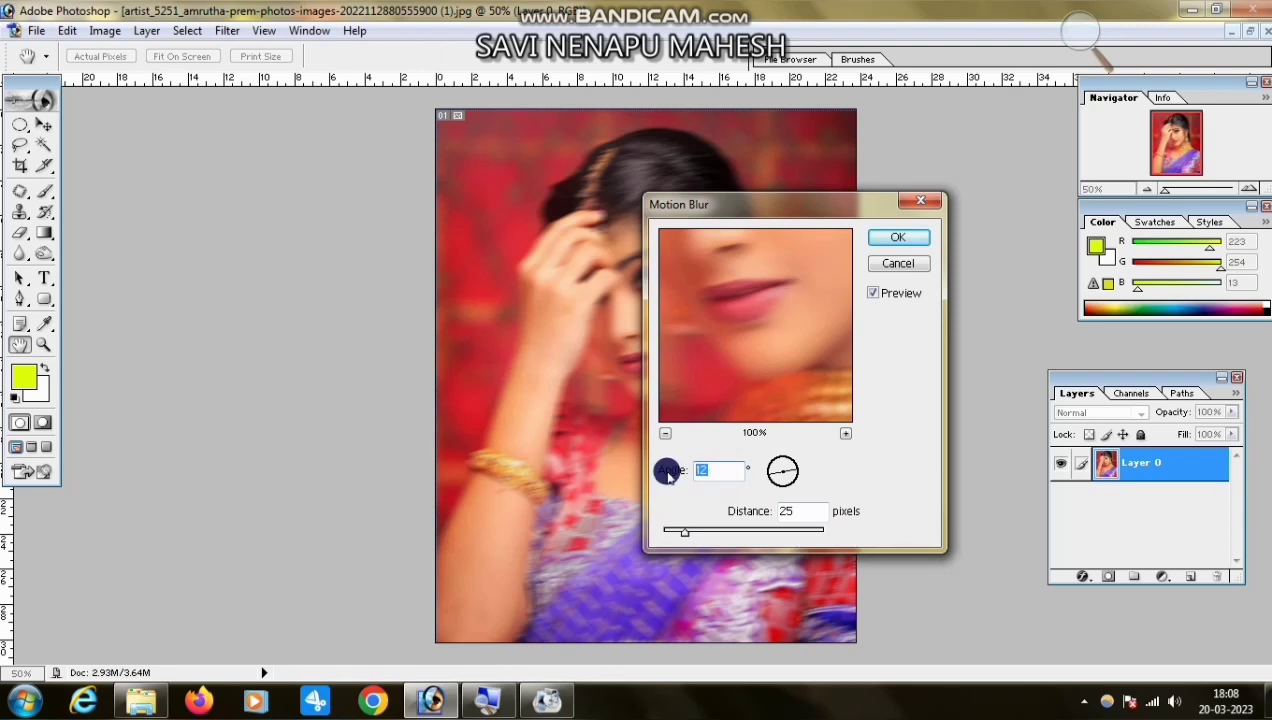
text(0)
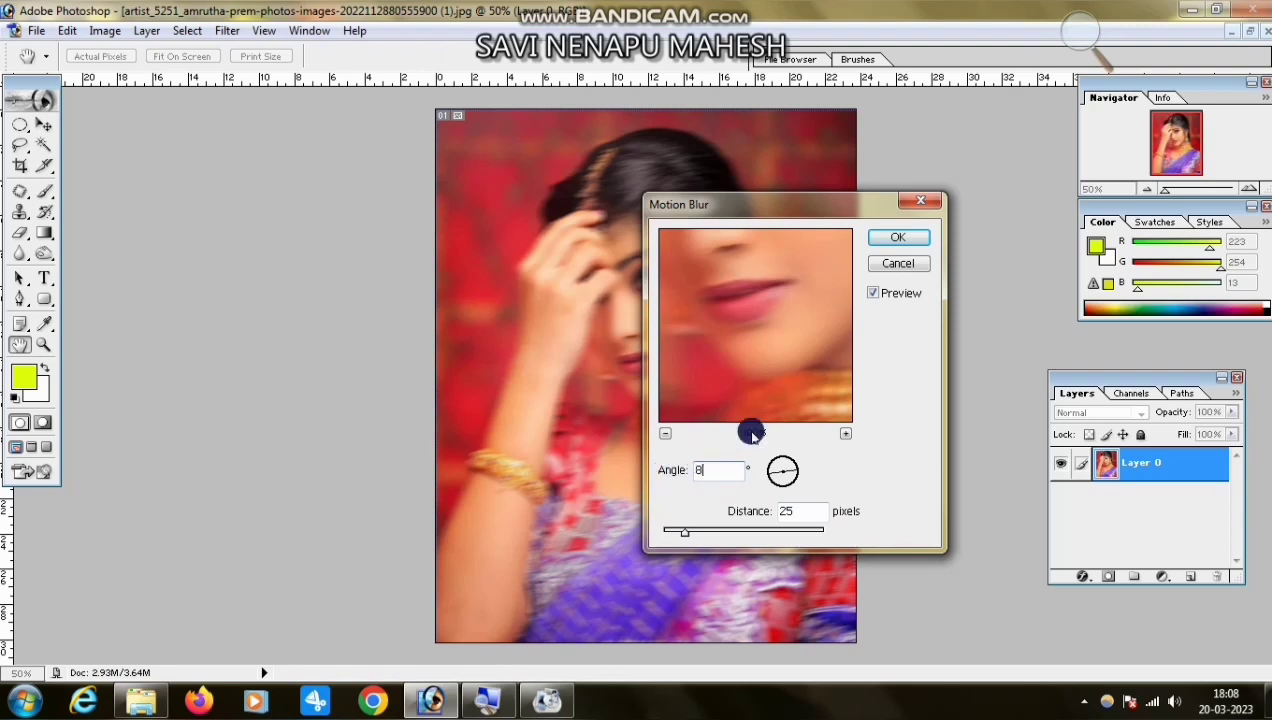
click(898, 237)
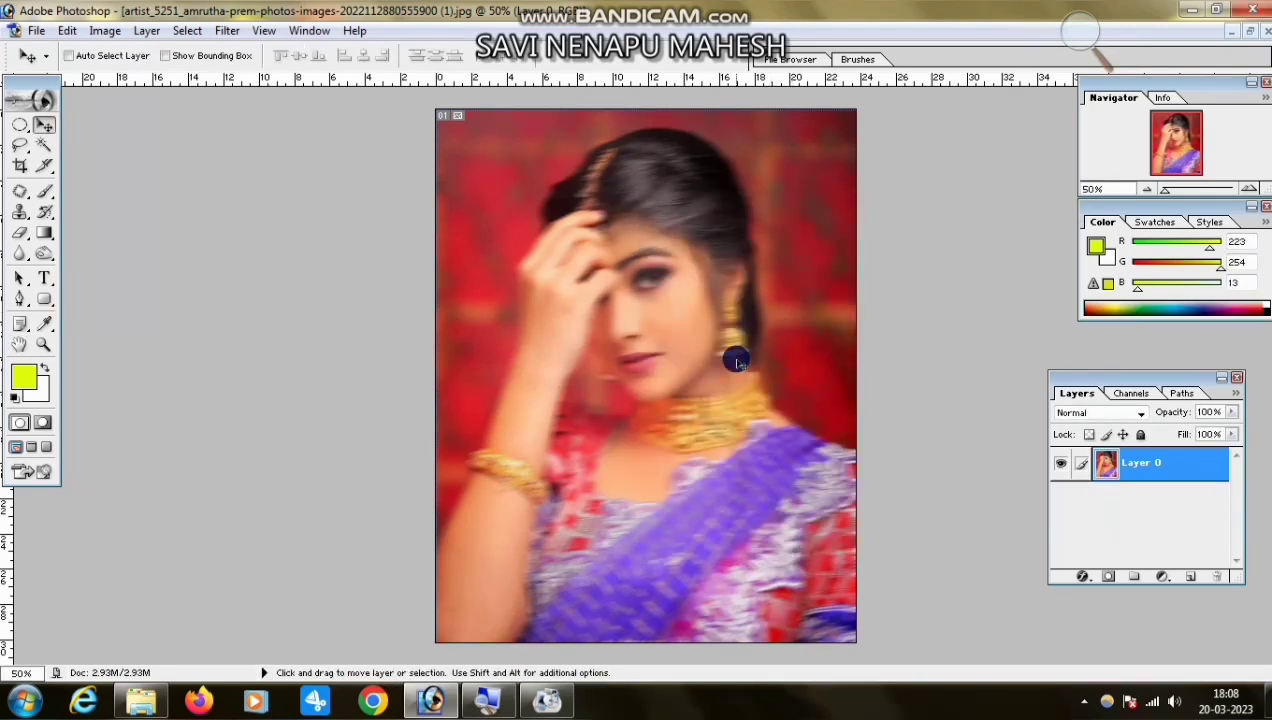
Examine the motion blur on the face and hand at 200% magnification, and return to a view of the whole portrait.
click(43, 344)
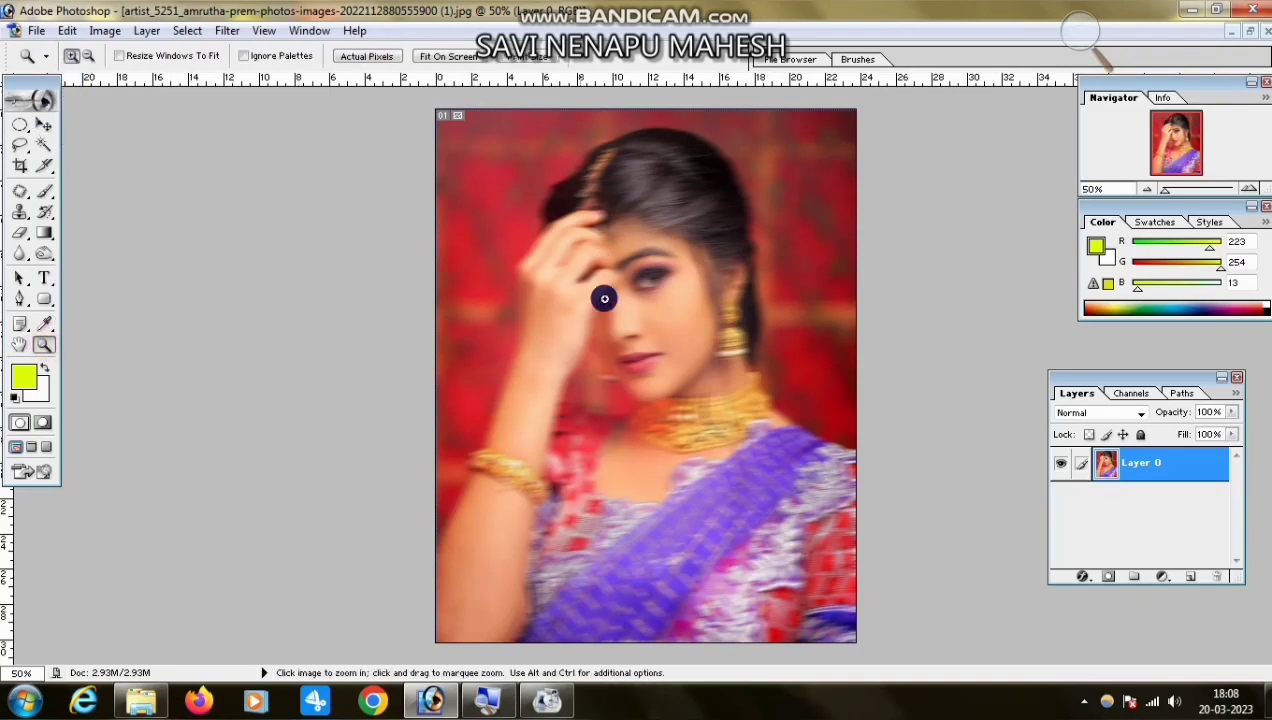
click(604, 298)
click(604, 298)
click(604, 298)
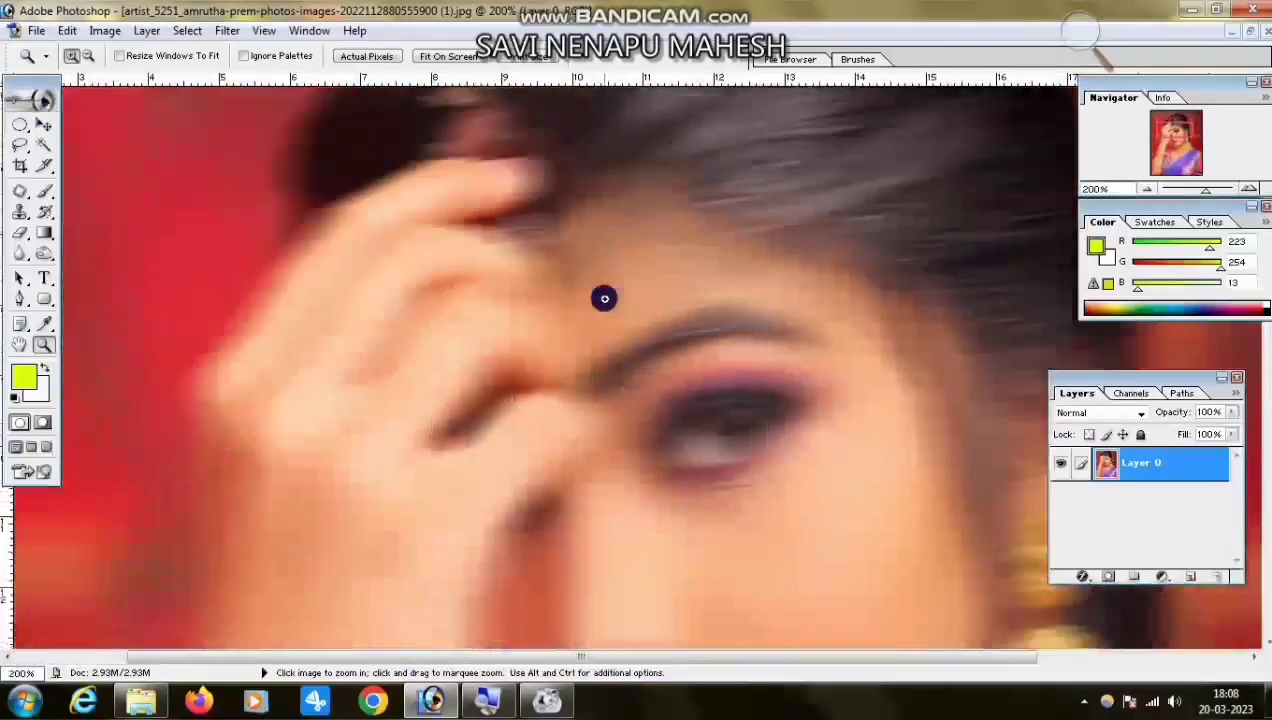
scroll(604, 298, down, 3)
click(81, 58)
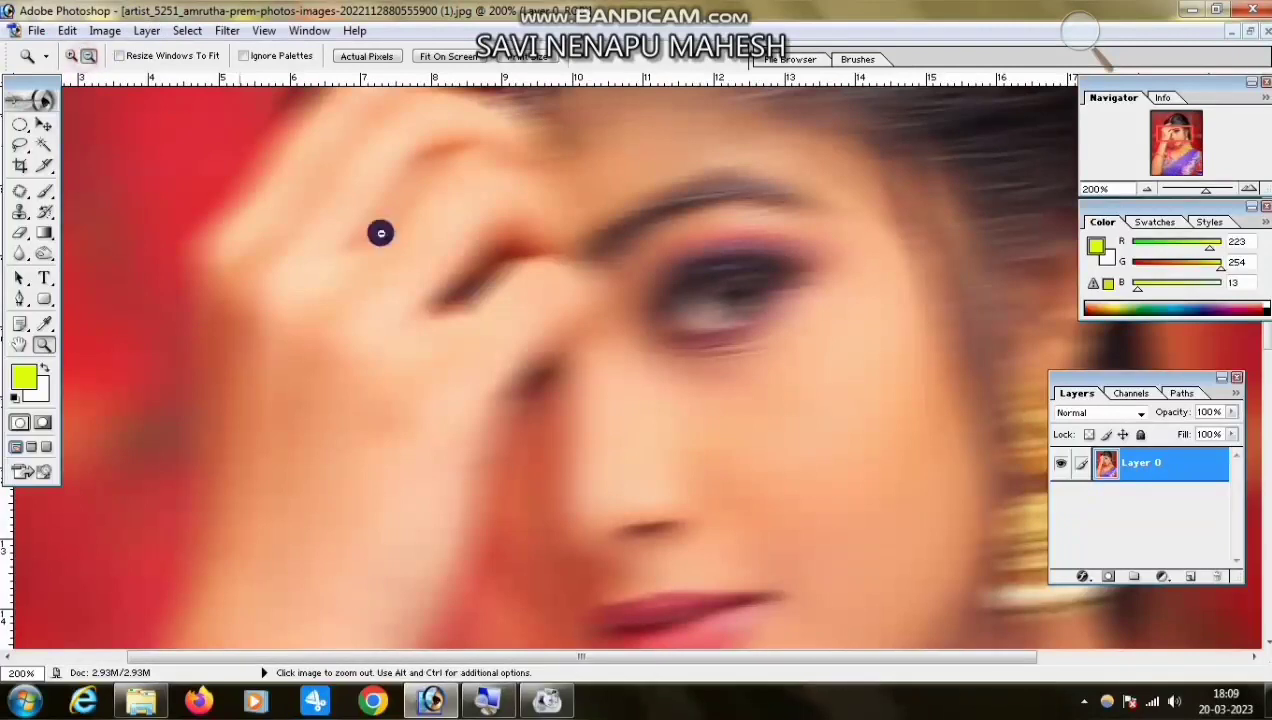
click(673, 378)
click(673, 378)
double_click(672, 380)
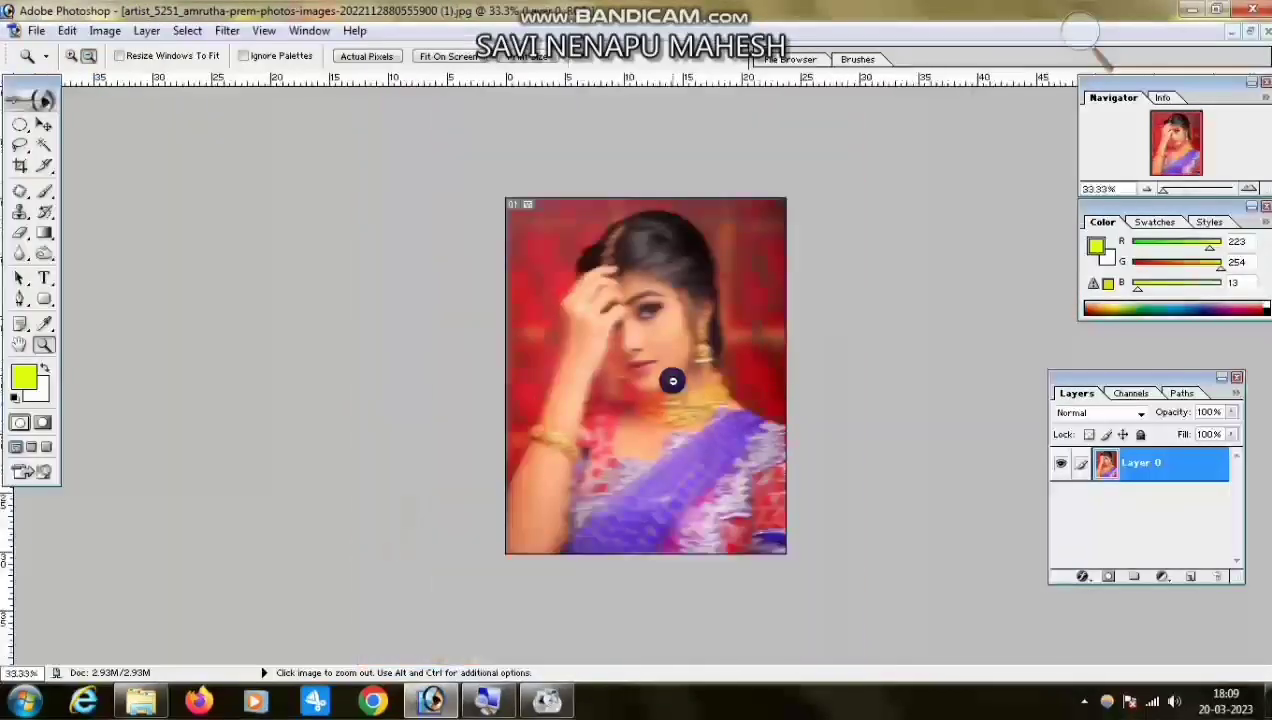
Test Motion Blur distances of 447, 1 and 52 pixels at 8°, cancel the filter, and undo the earlier motion blur.
click(227, 30)
mouse_move(344, 170)
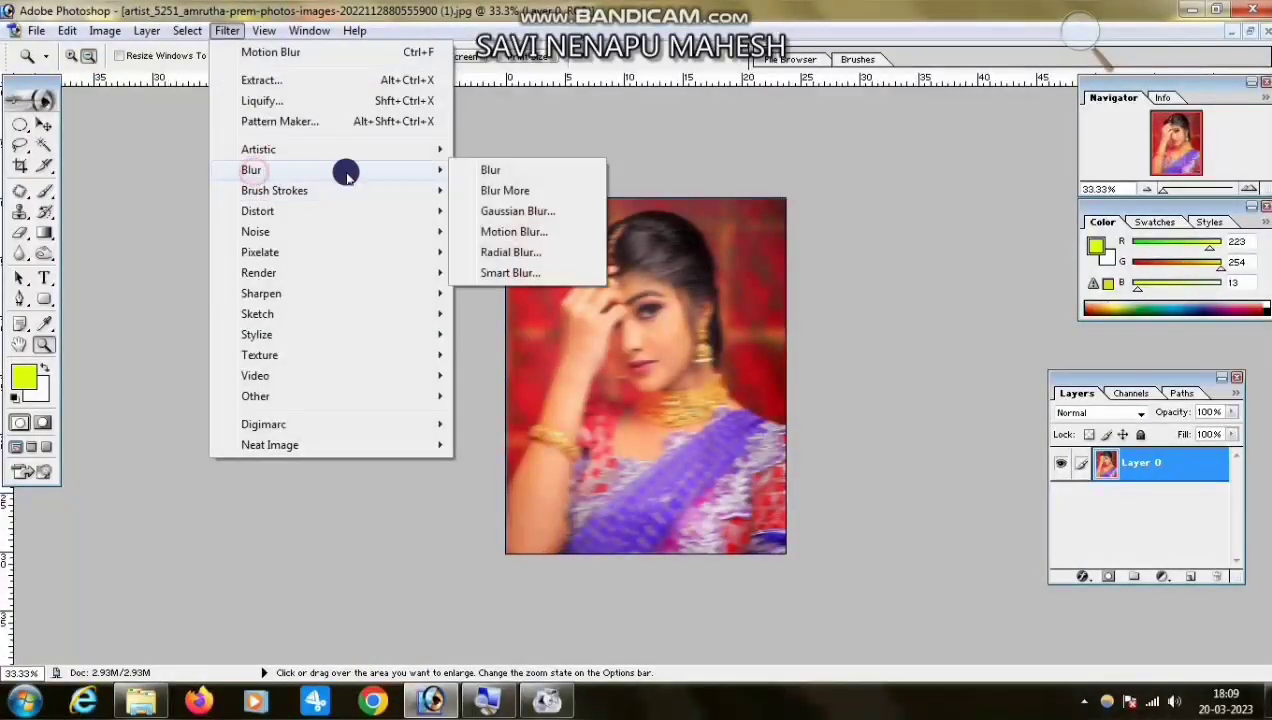
click(508, 233)
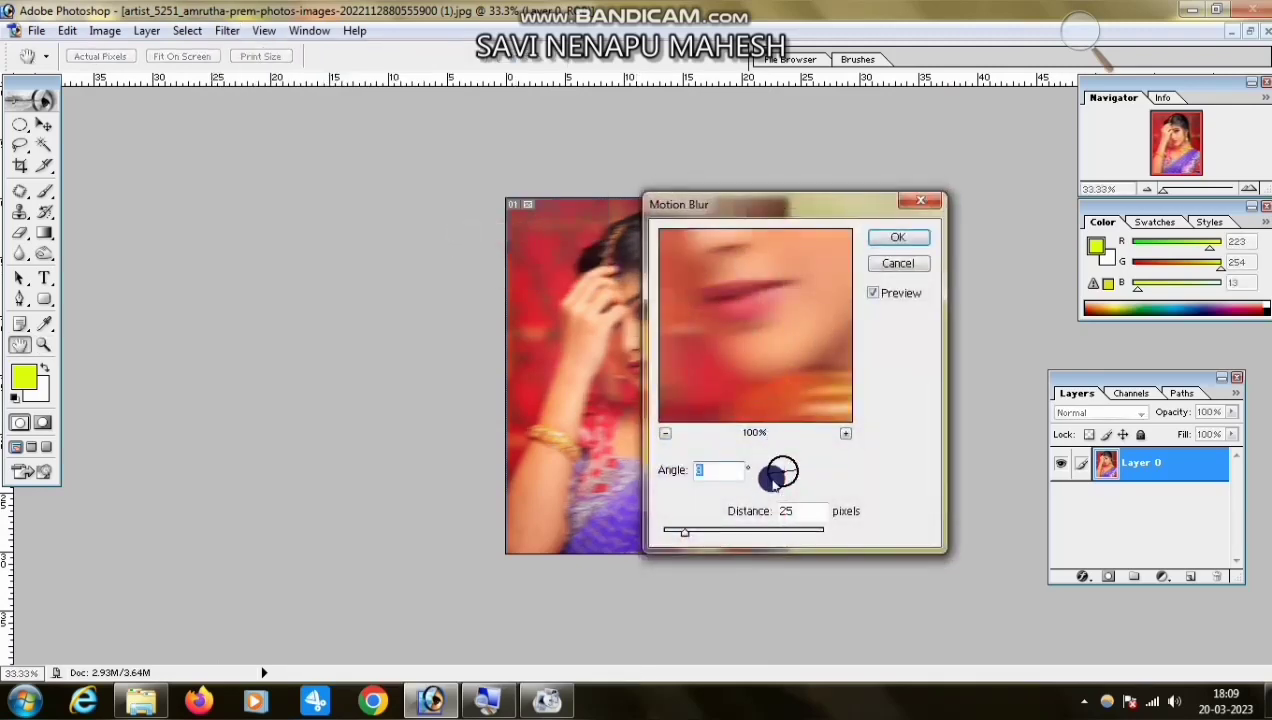
drag(688, 535, 724, 530)
drag(800, 198, 970, 187)
drag(900, 520, 950, 522)
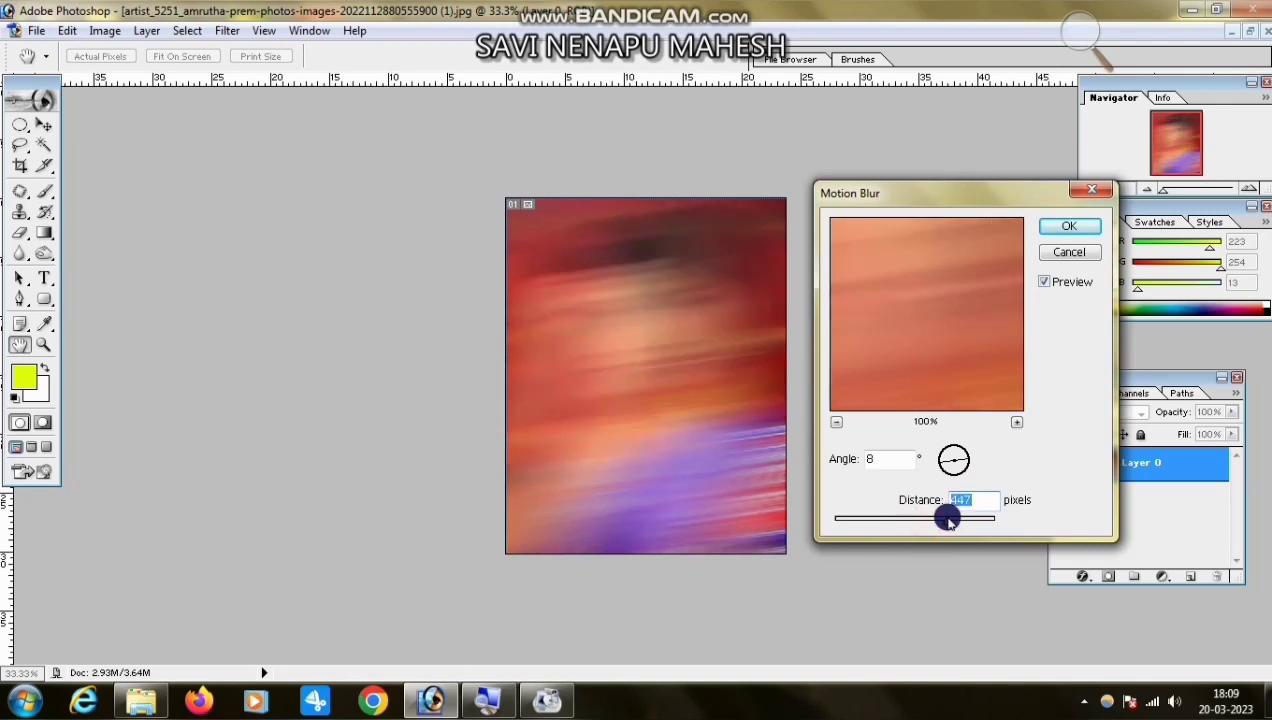
drag(966, 521, 835, 523)
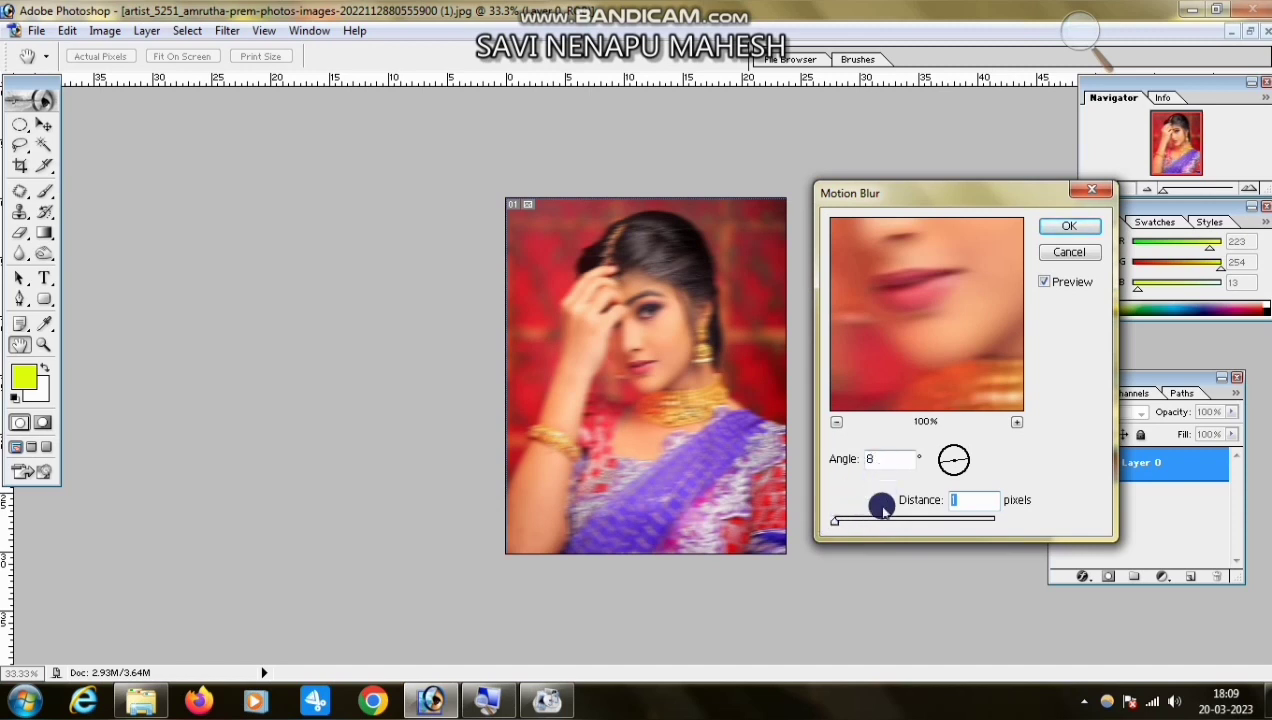
drag(838, 525, 879, 526)
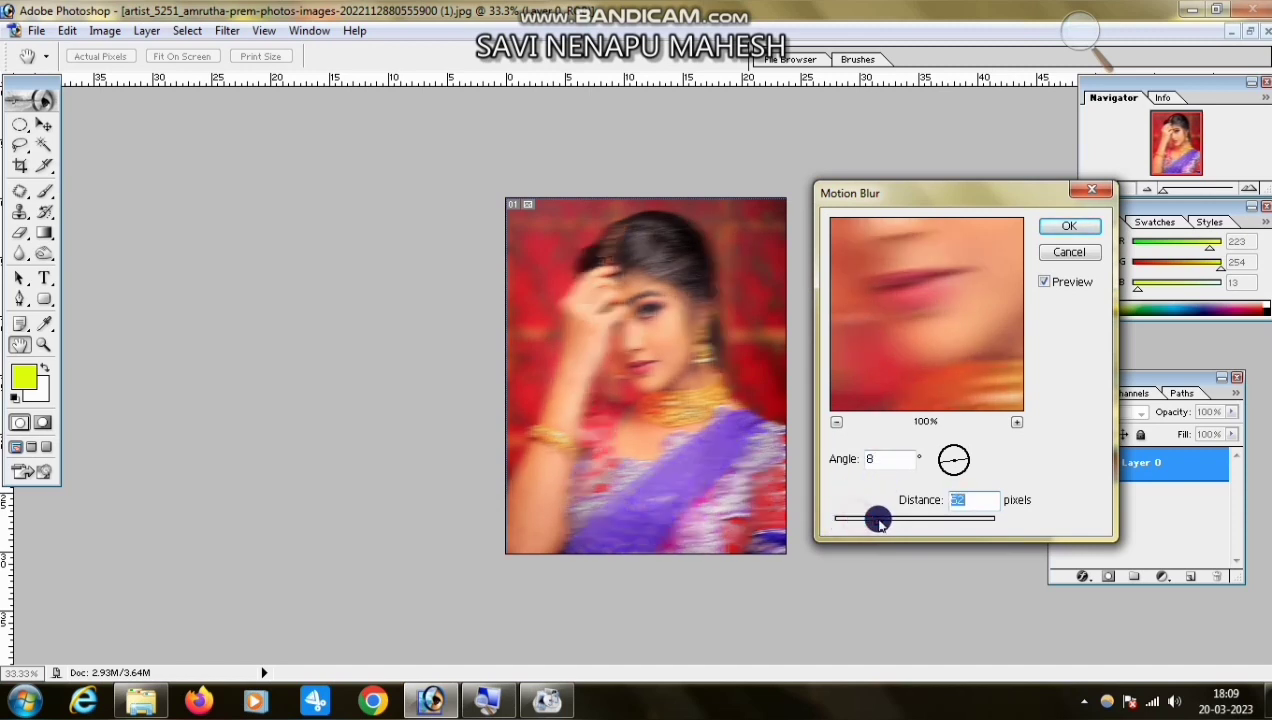
click(1068, 252)
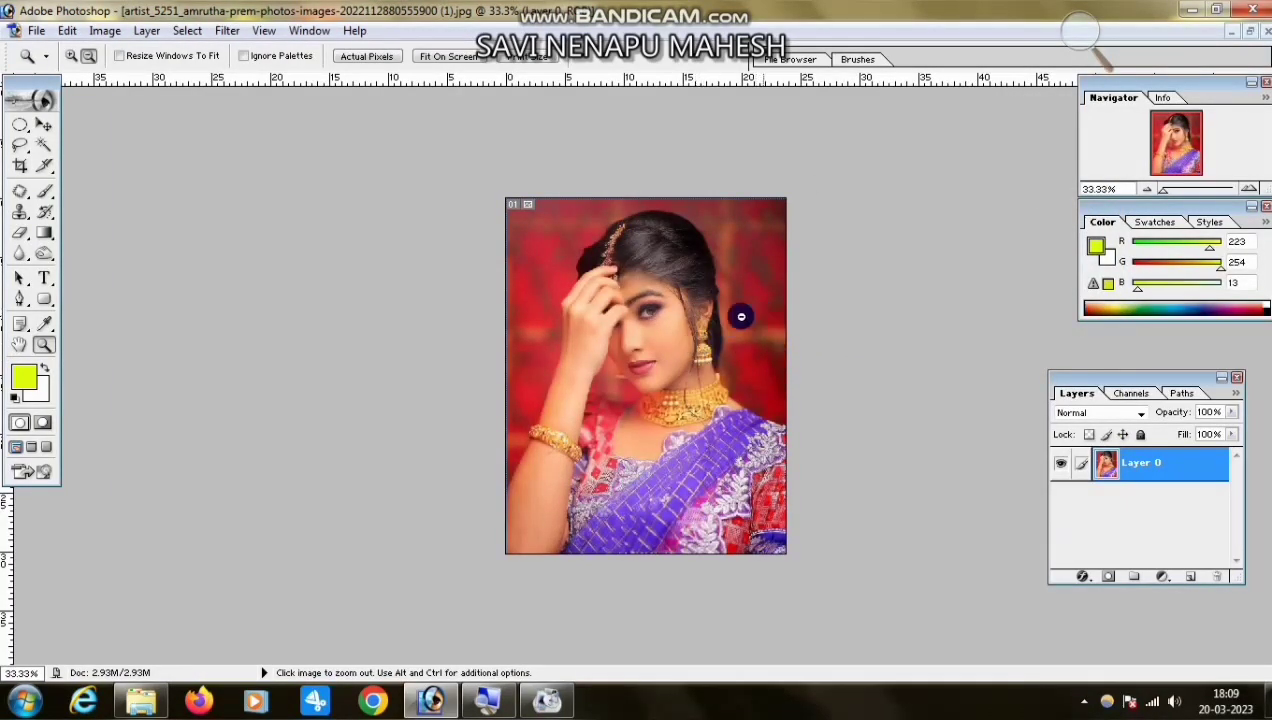
Try Radial Blur on the portrait with an amount of 10, the Spin method and Good quality.
click(227, 30)
mouse_move(264, 256)
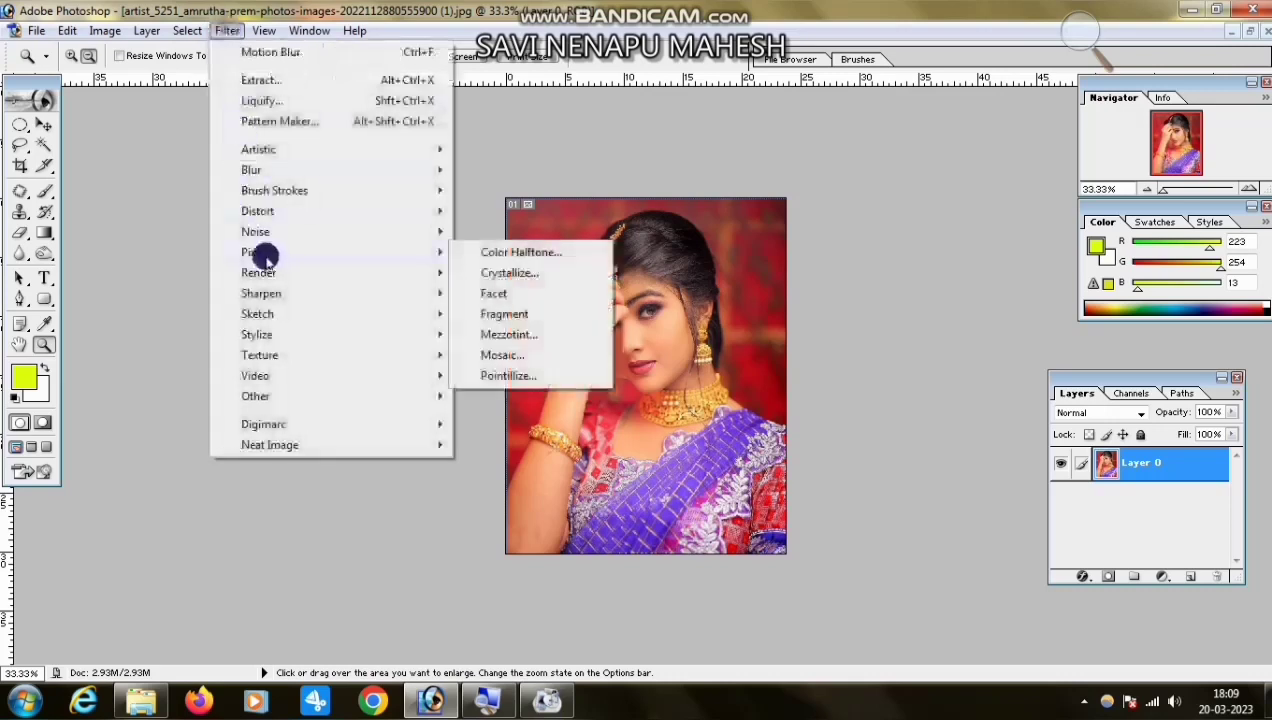
mouse_move(420, 172)
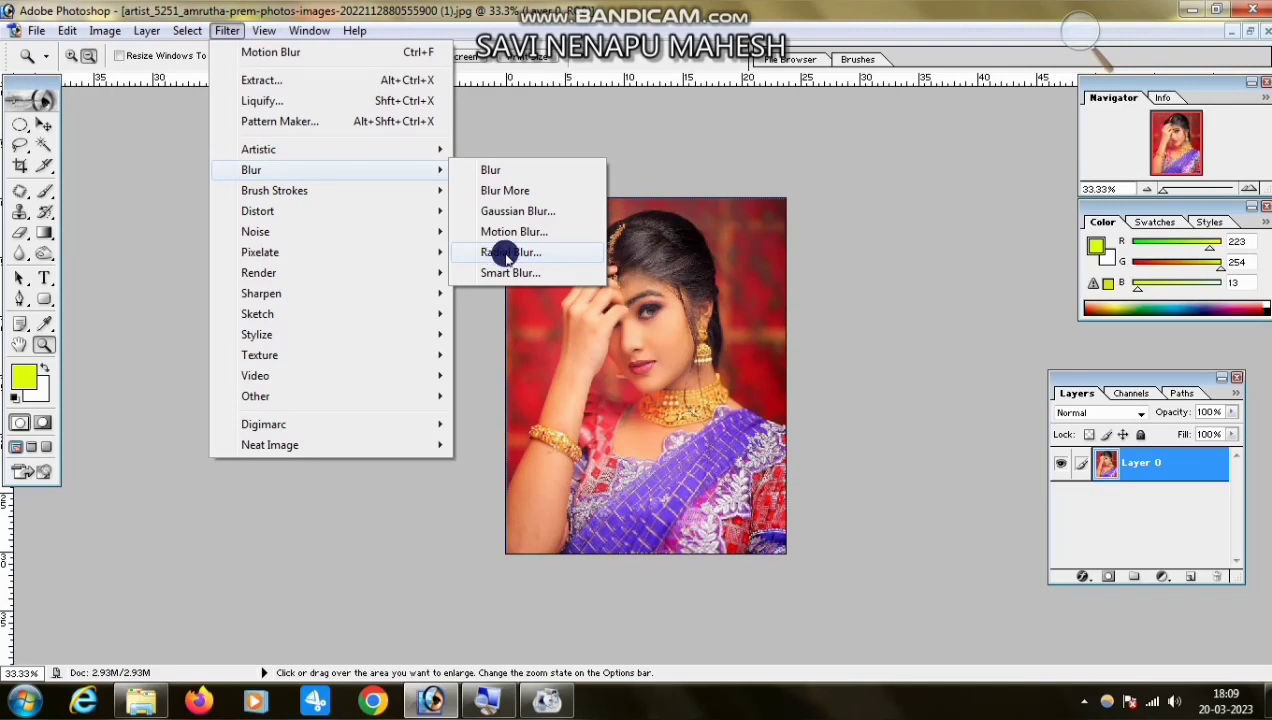
click(507, 253)
drag(647, 148, 878, 212)
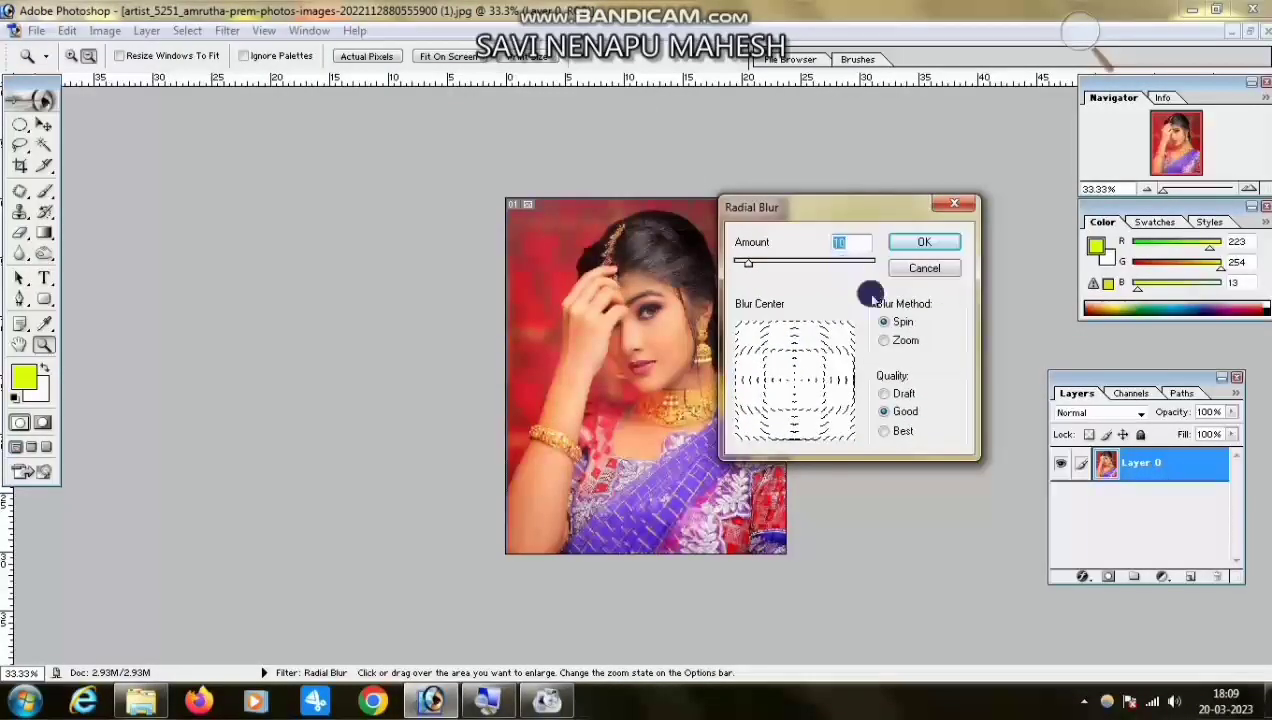
click(923, 241)
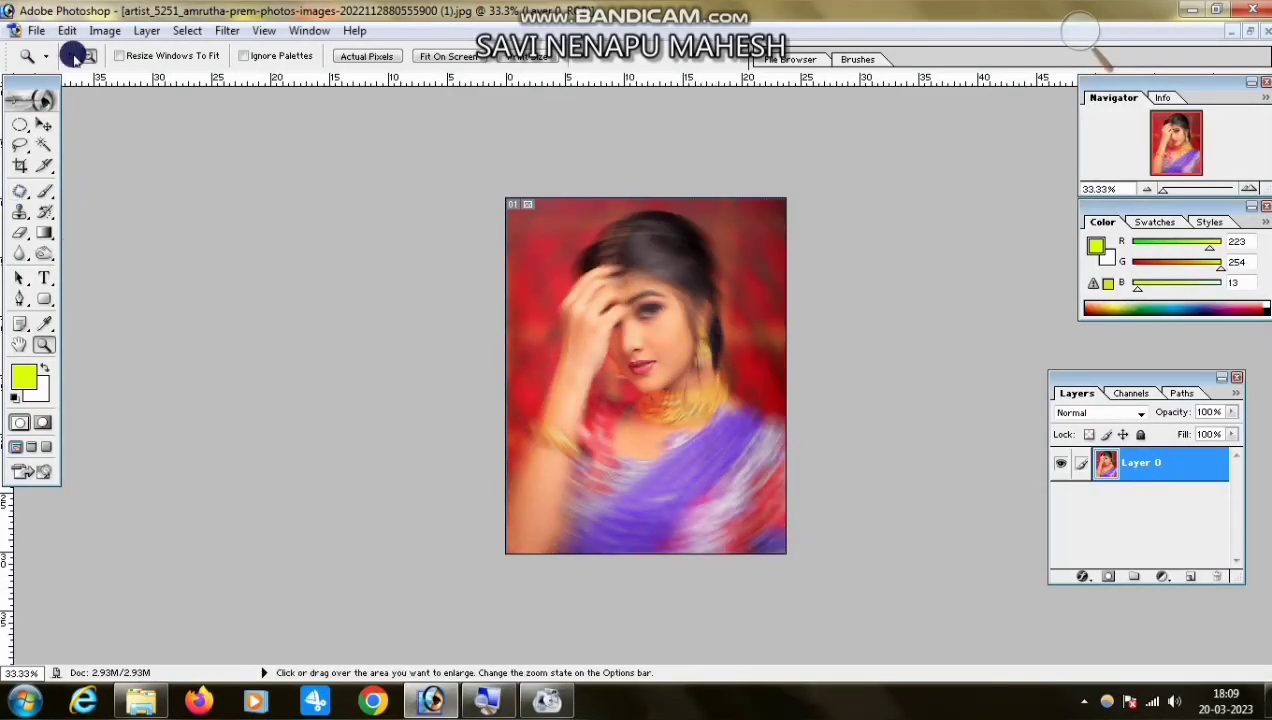
Examine the radial blur around the face and jewellery at 100% magnification, and undo the filter.
click(71, 55)
click(685, 334)
click(682, 331)
click(678, 327)
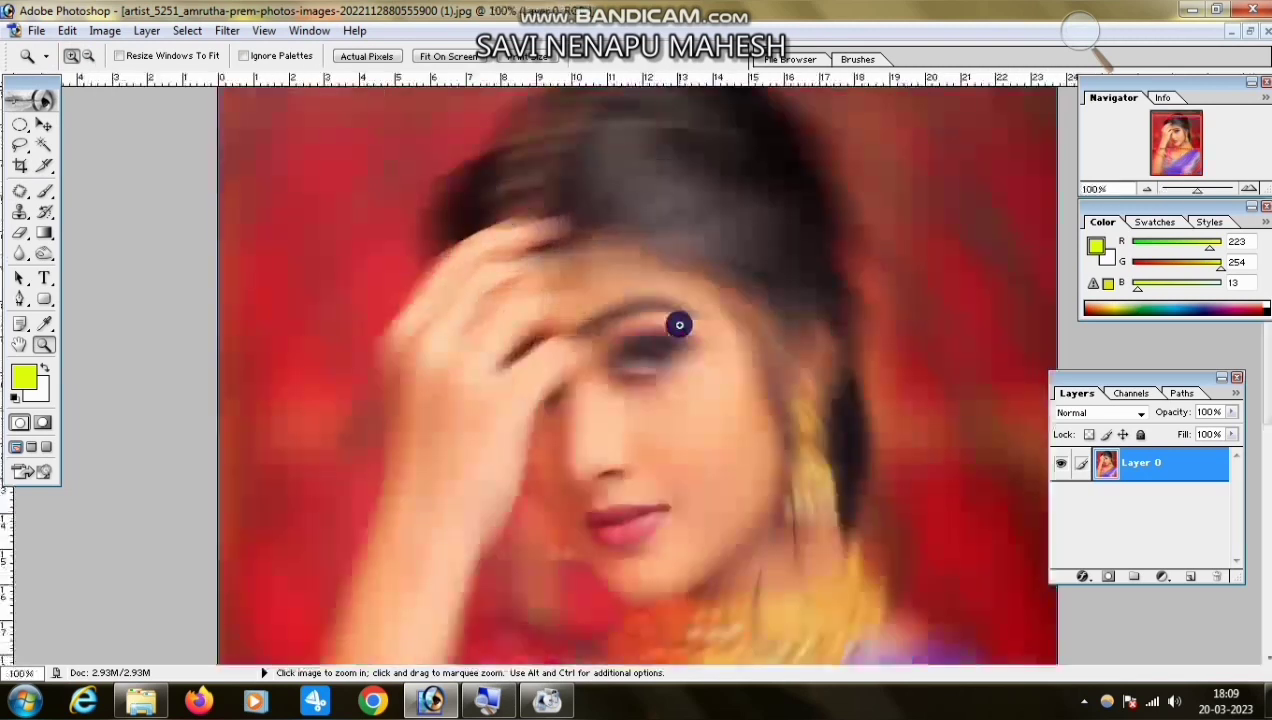
scroll(678, 327, down, 2)
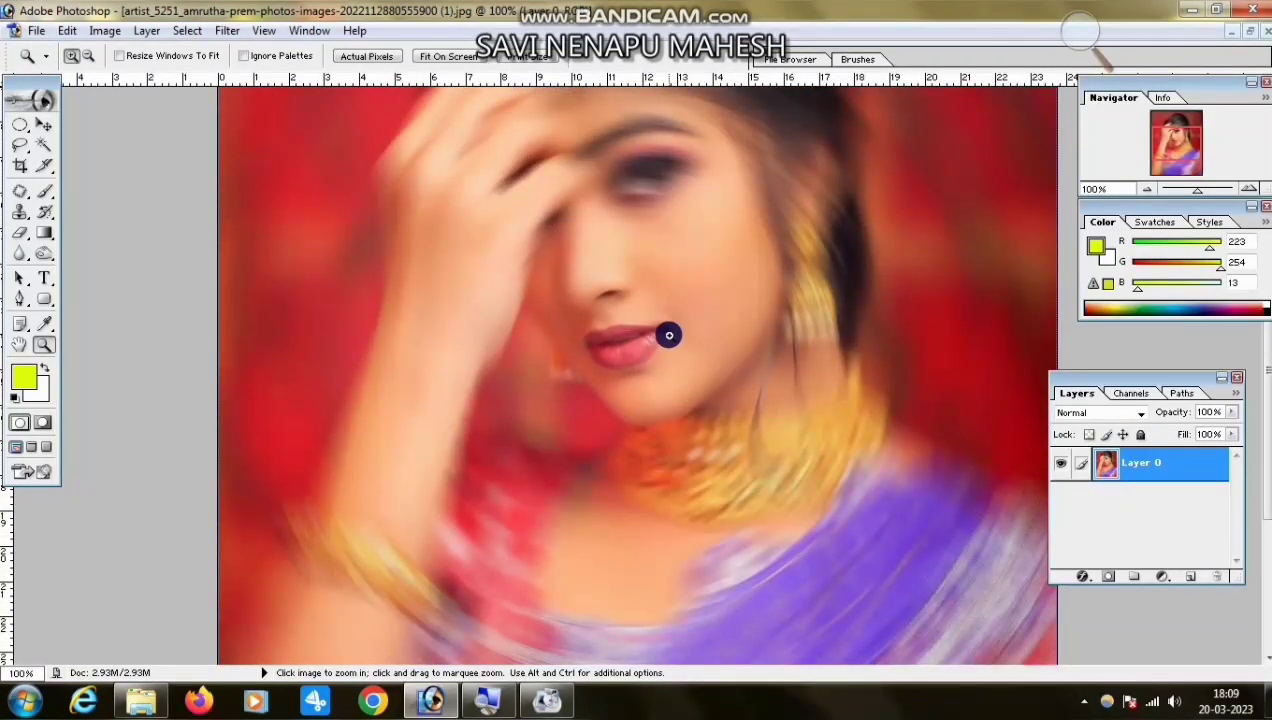
click(86, 57)
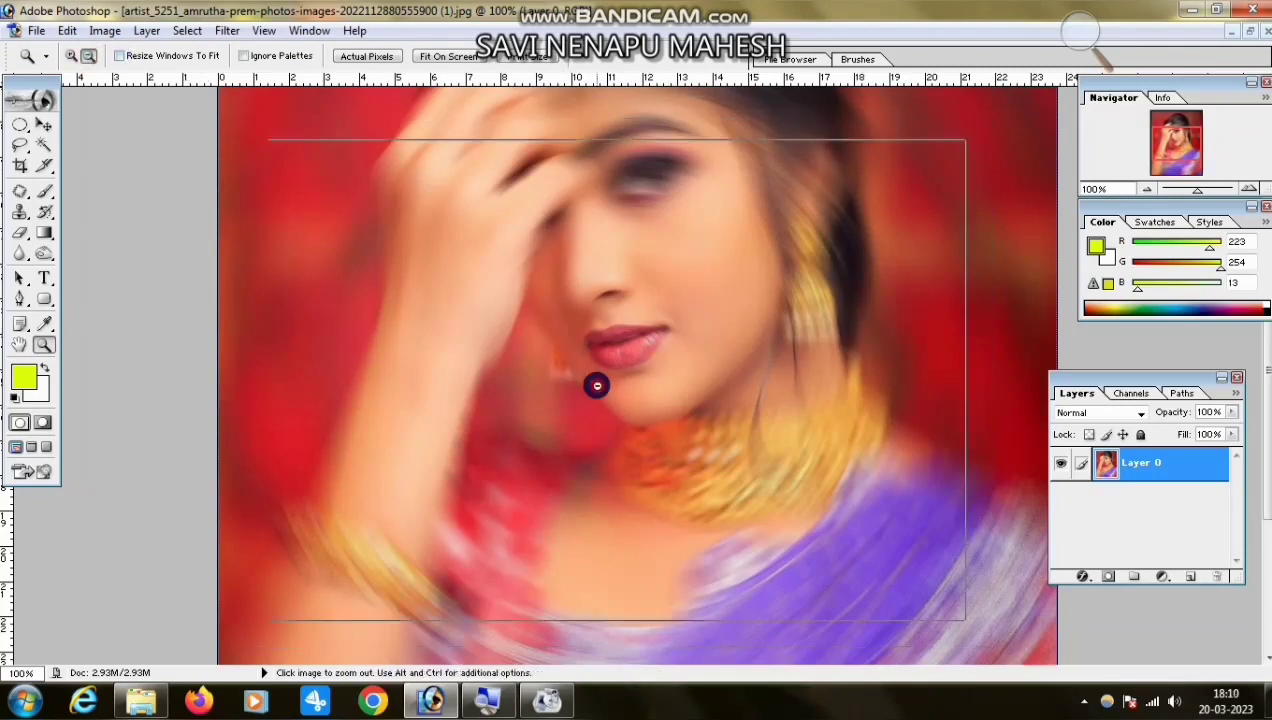
click(597, 383)
click(597, 383)
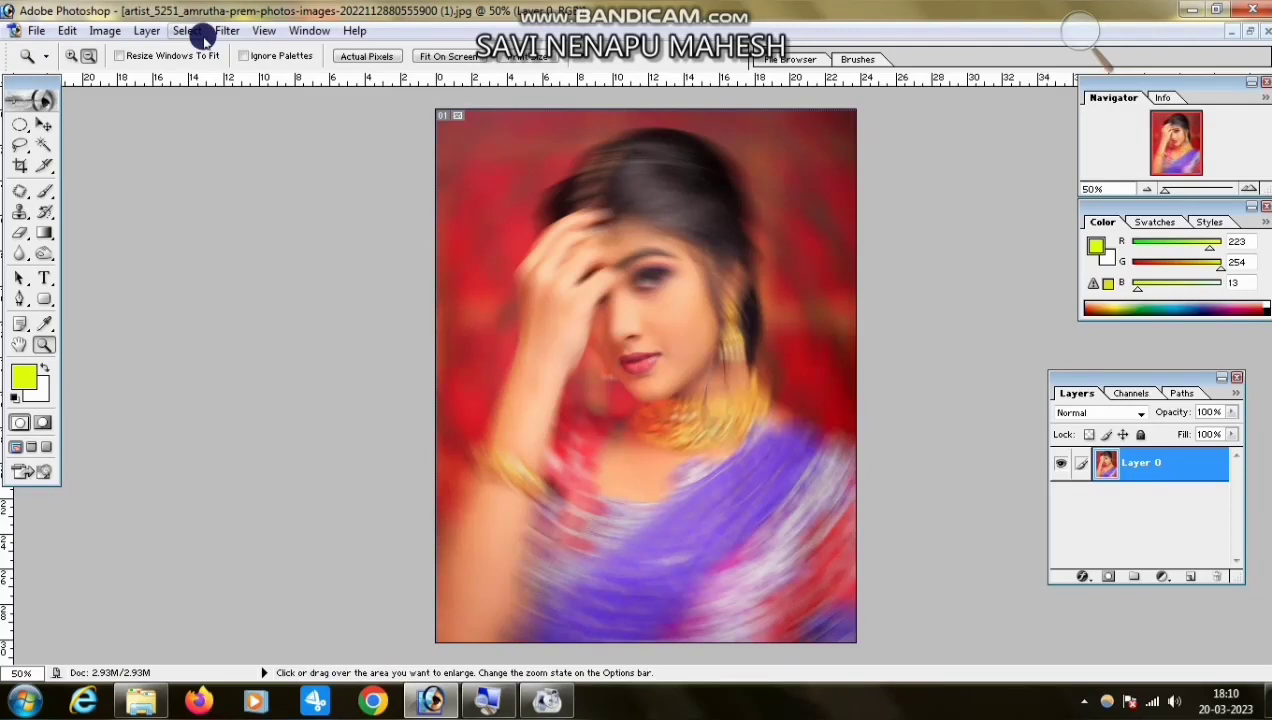
key(ctrl+z)
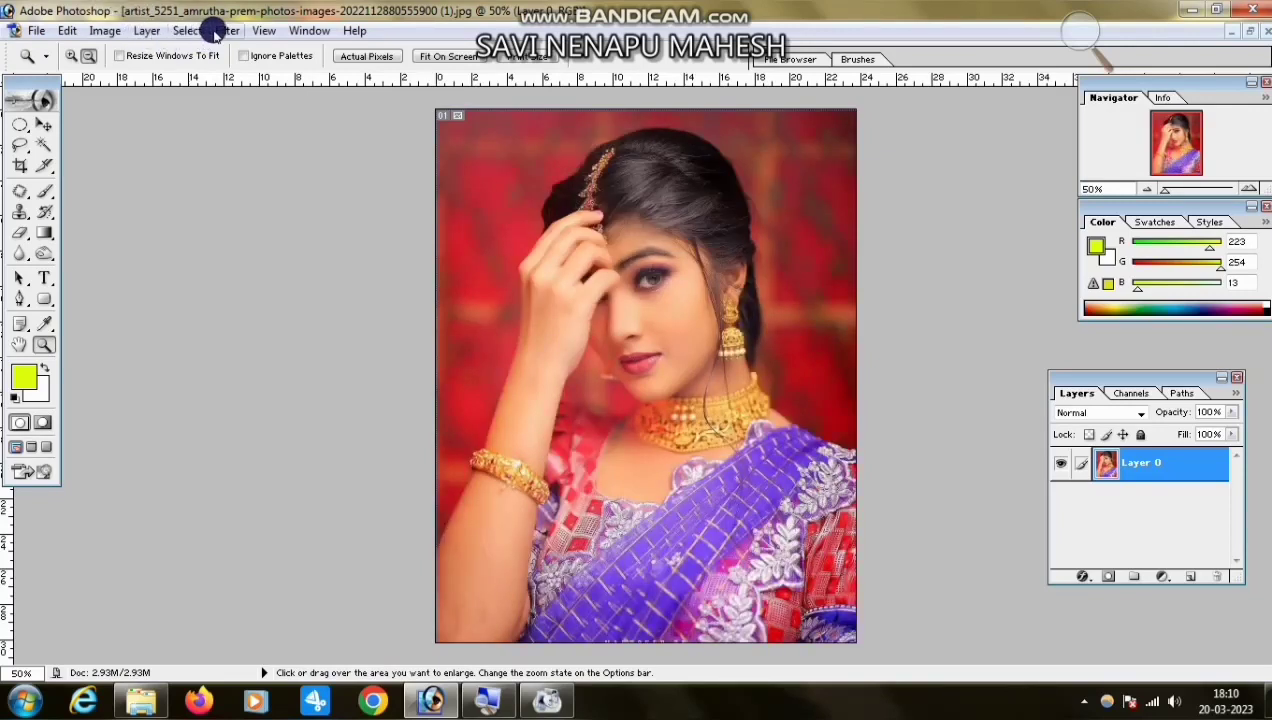
Try Radial Blur on the portrait with an amount of 4, the Spin method and Good quality, and undo it.
click(226, 30)
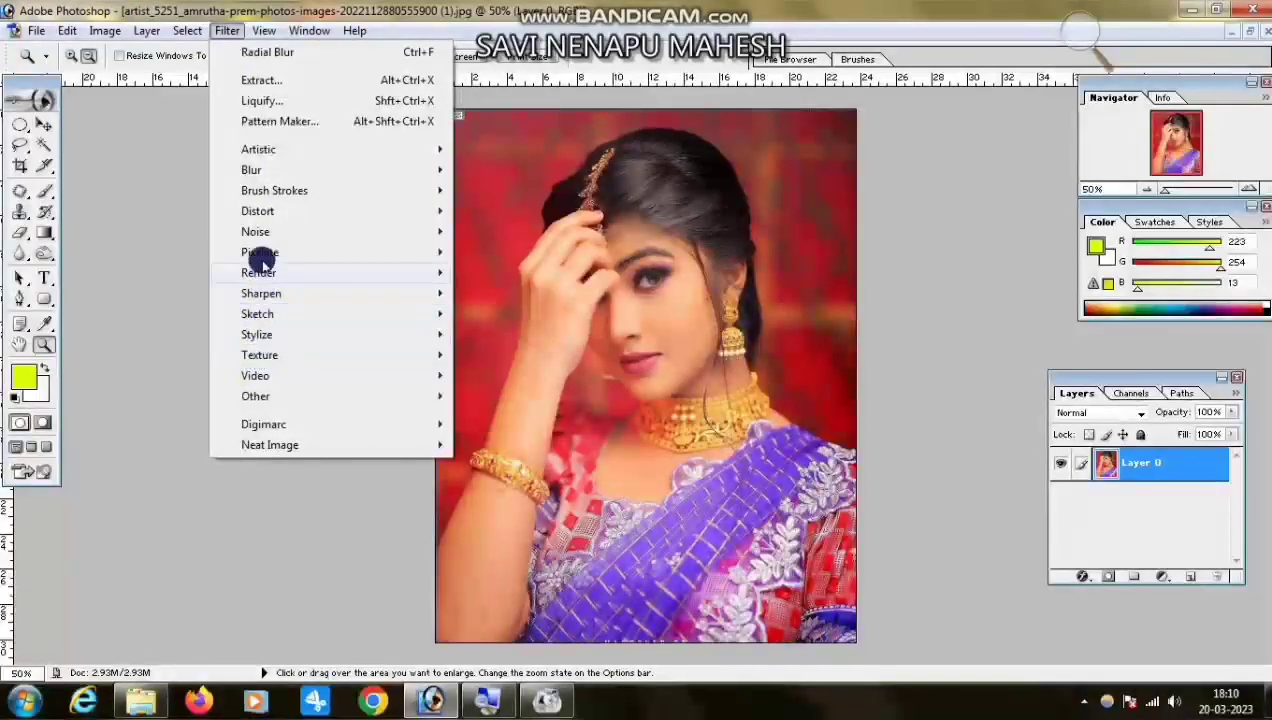
mouse_move(312, 176)
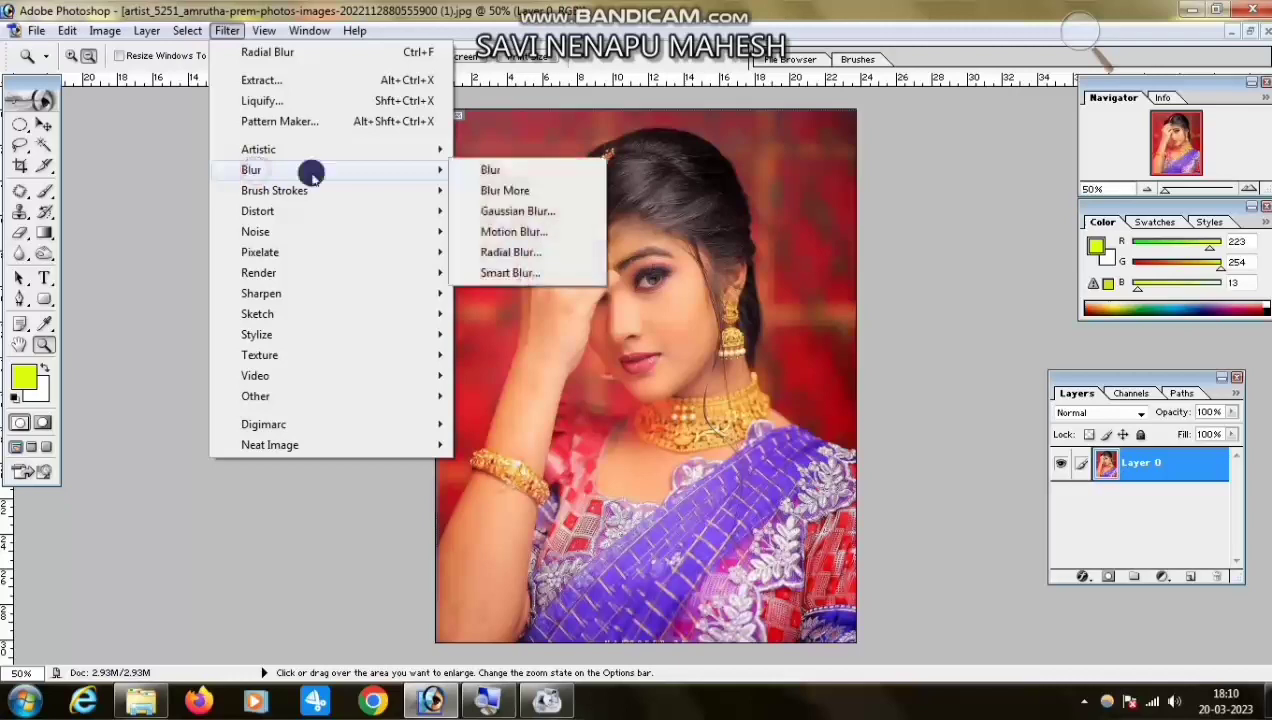
click(516, 253)
drag(685, 143, 913, 199)
mouse_move(760, 252)
mouse_down()
mouse_move(840, 250)
mouse_move(761, 254)
mouse_up()
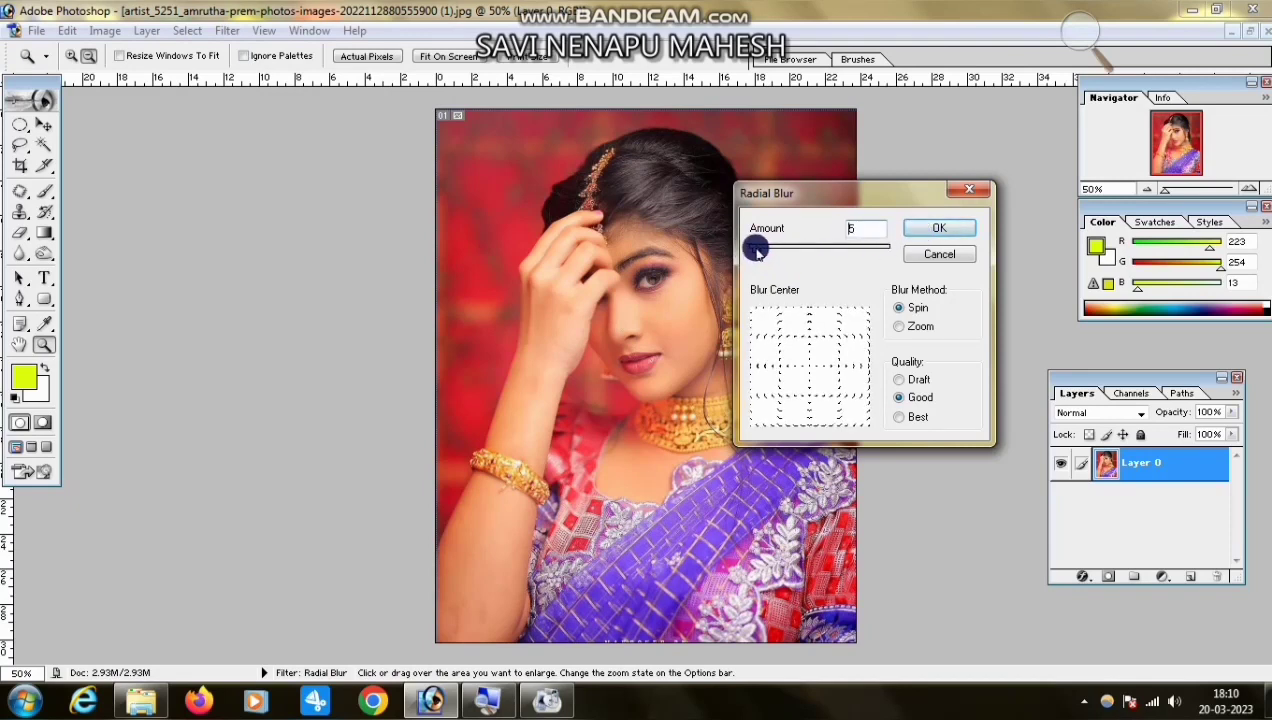
click(942, 234)
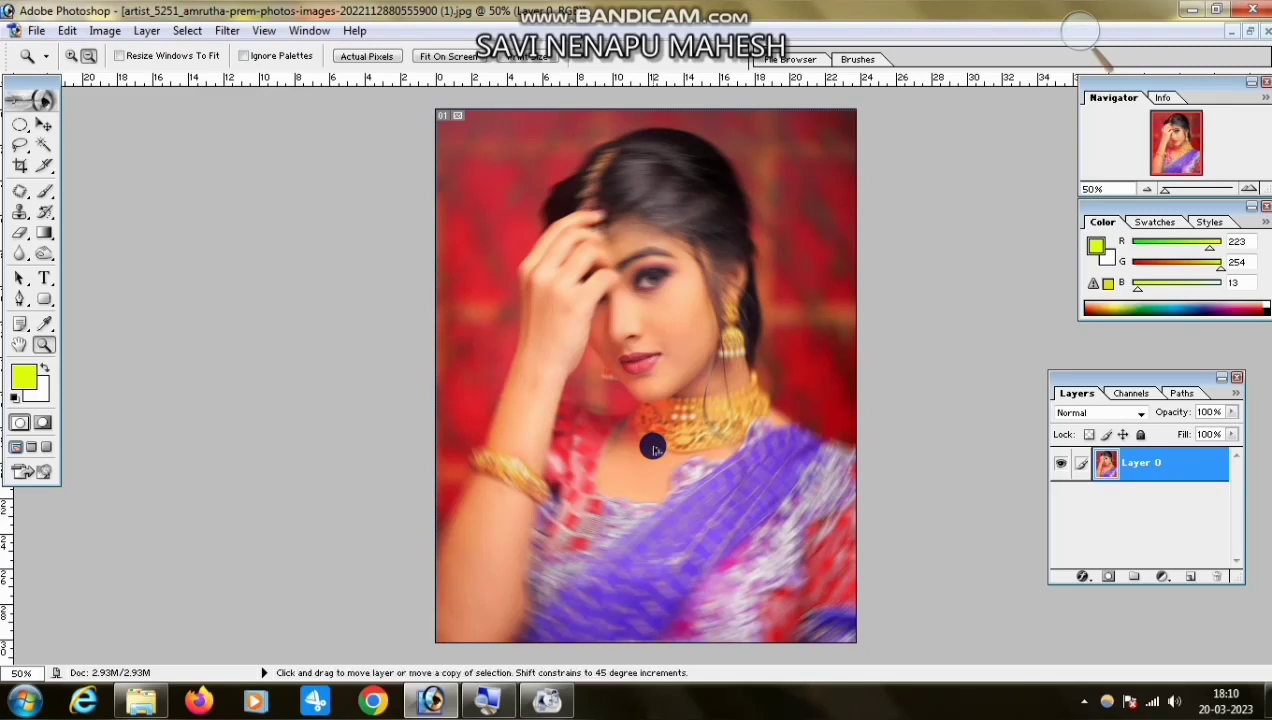
key(ctrl+z)
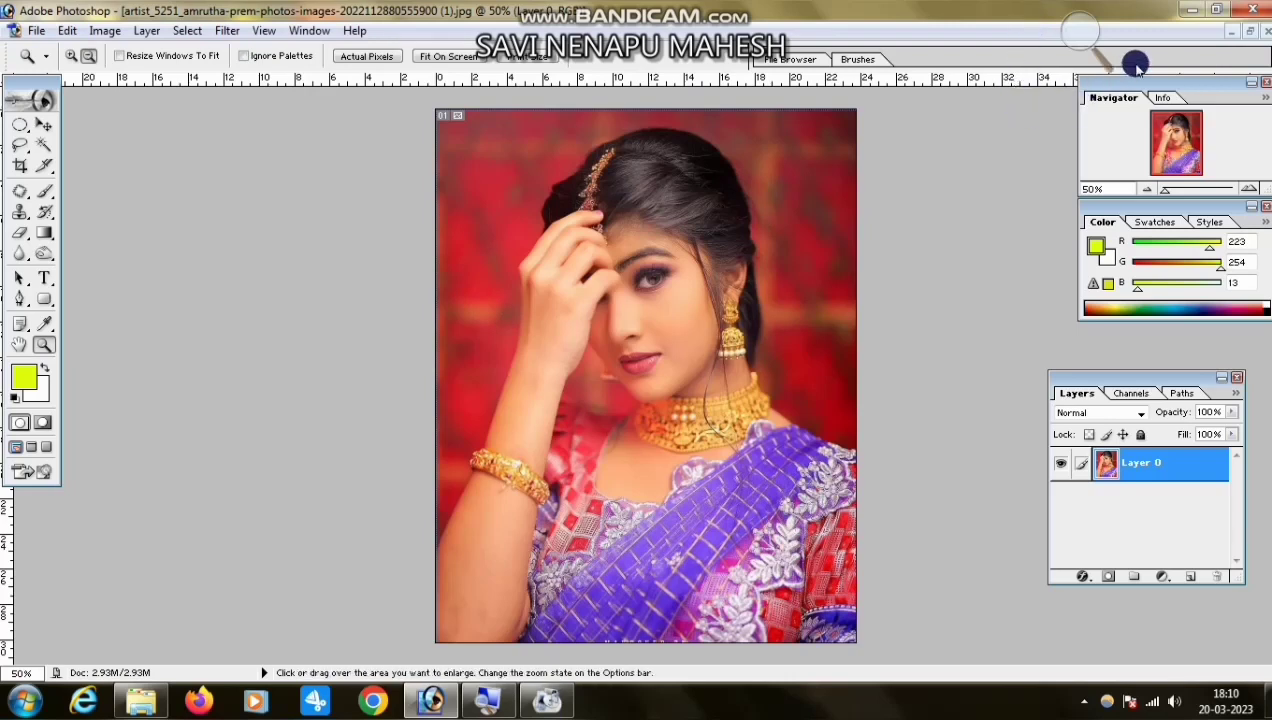
Try Radial Blur with an amount of 44, the Spin method and Good quality, and undo the effect.
click(226, 31)
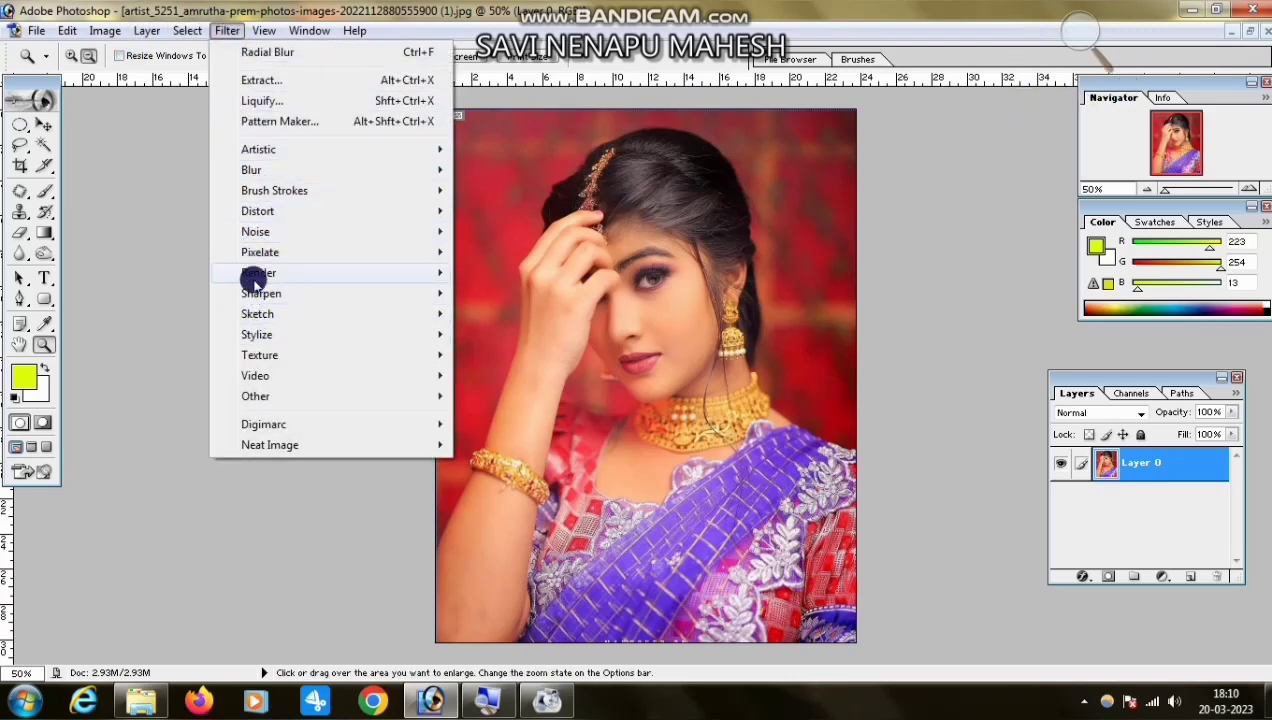
mouse_move(258, 174)
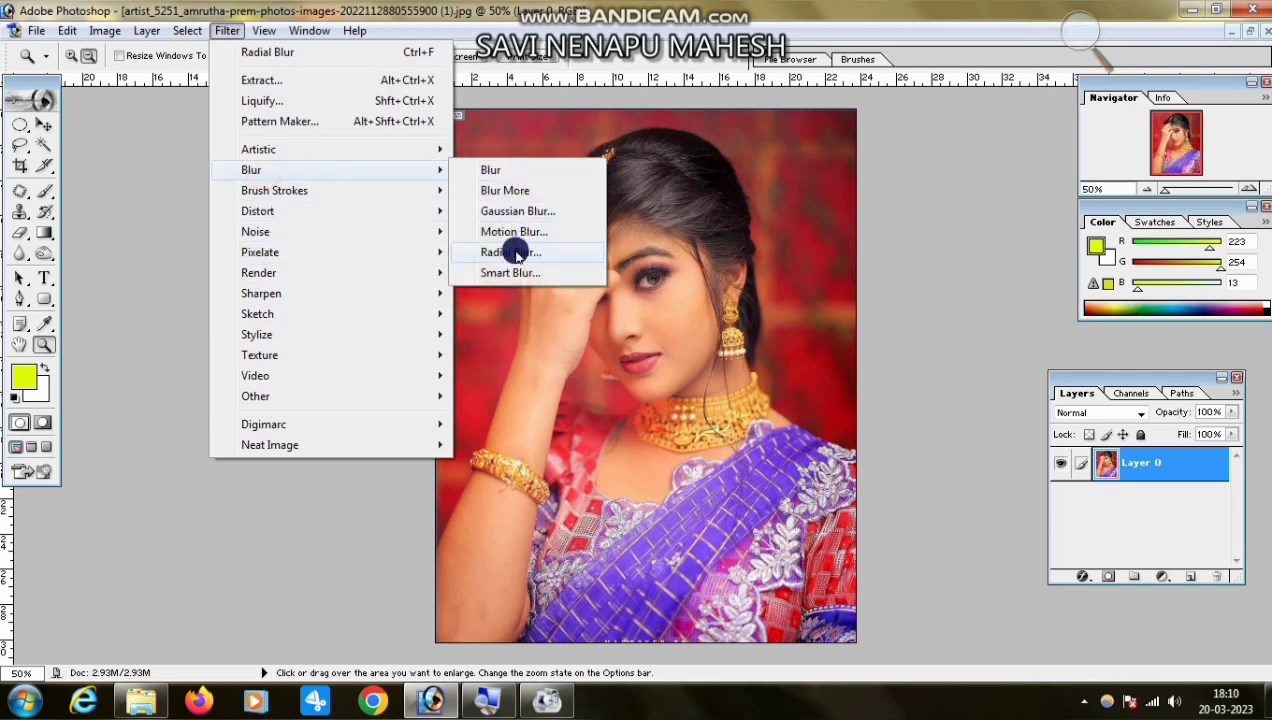
click(512, 255)
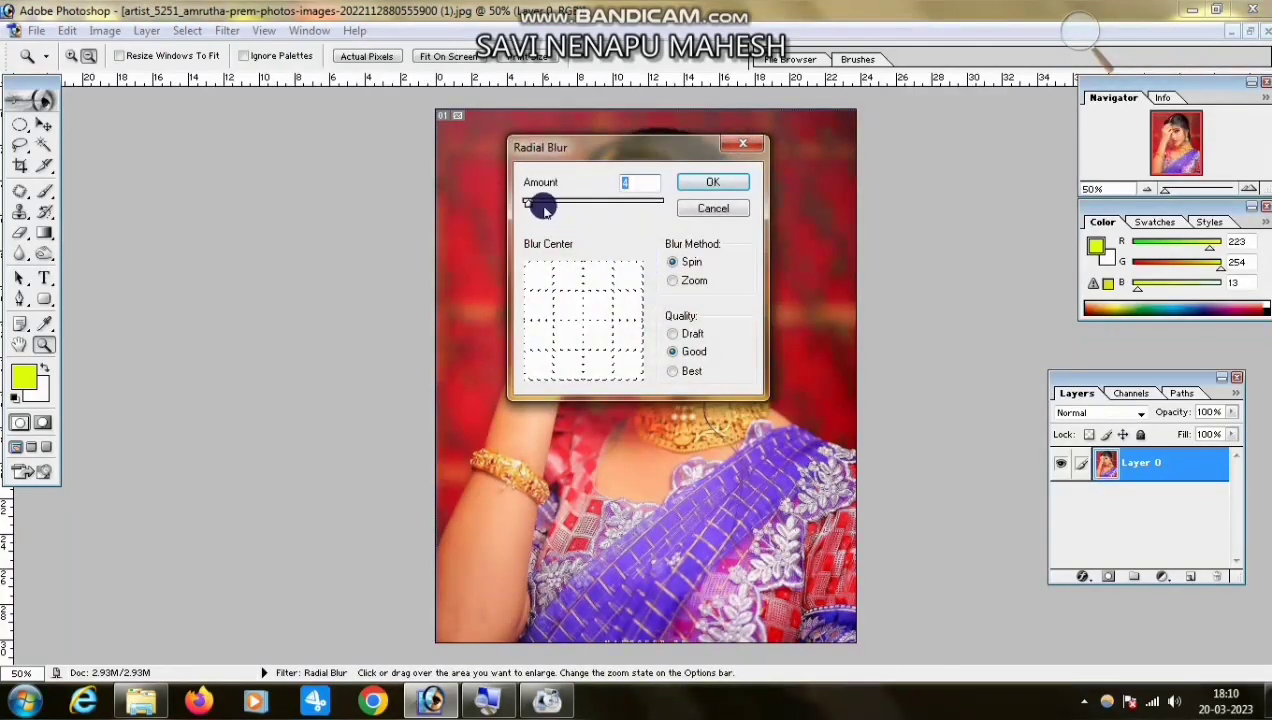
drag(646, 152, 847, 189)
drag(729, 239, 784, 242)
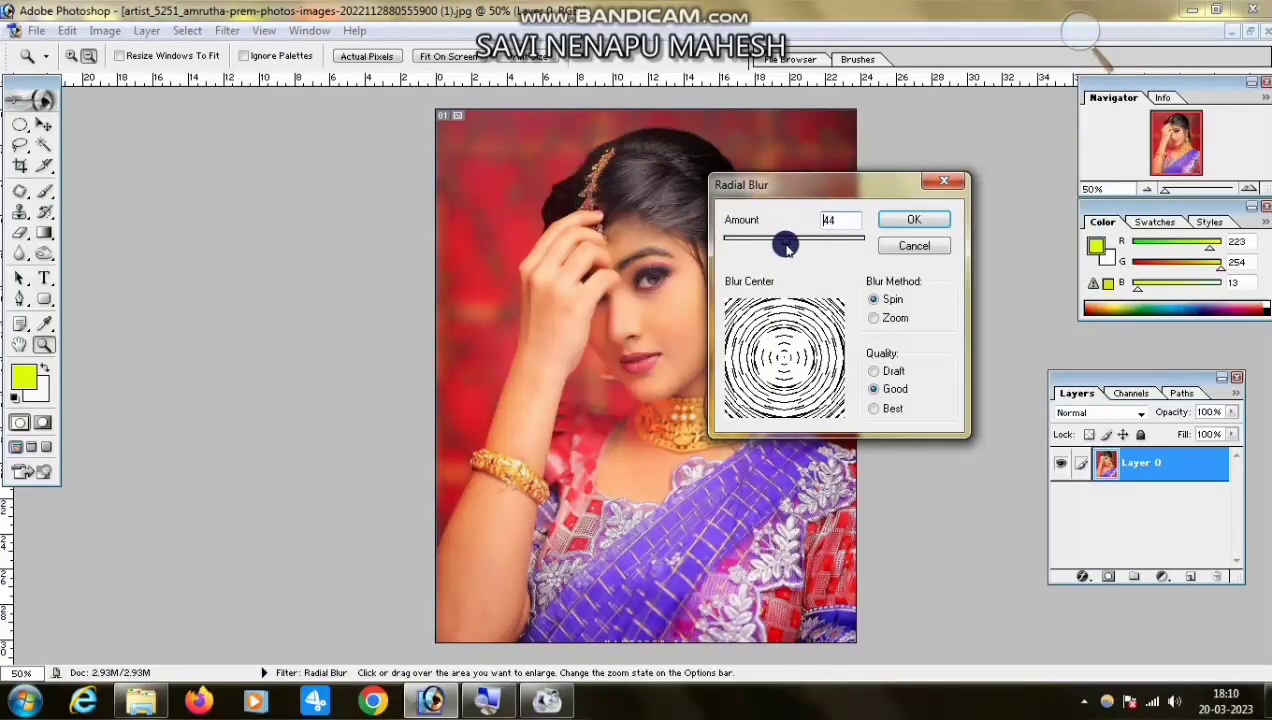
click(912, 220)
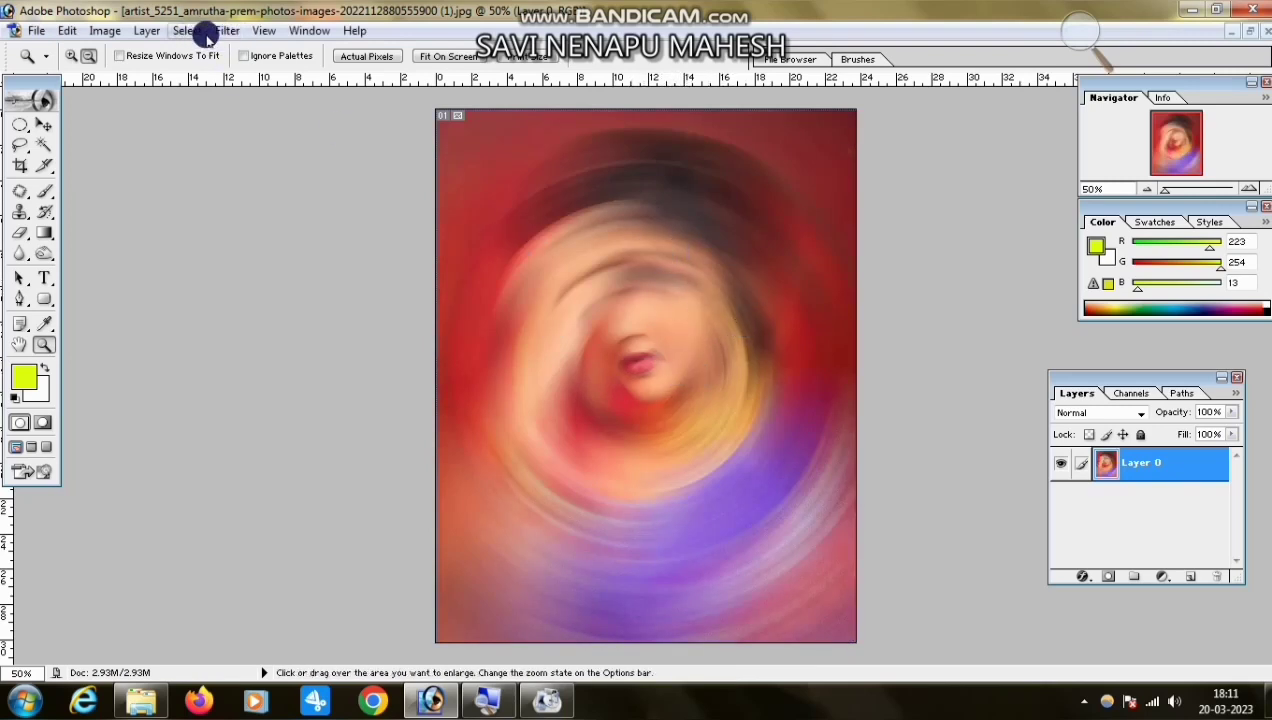
key(ctrl+z)
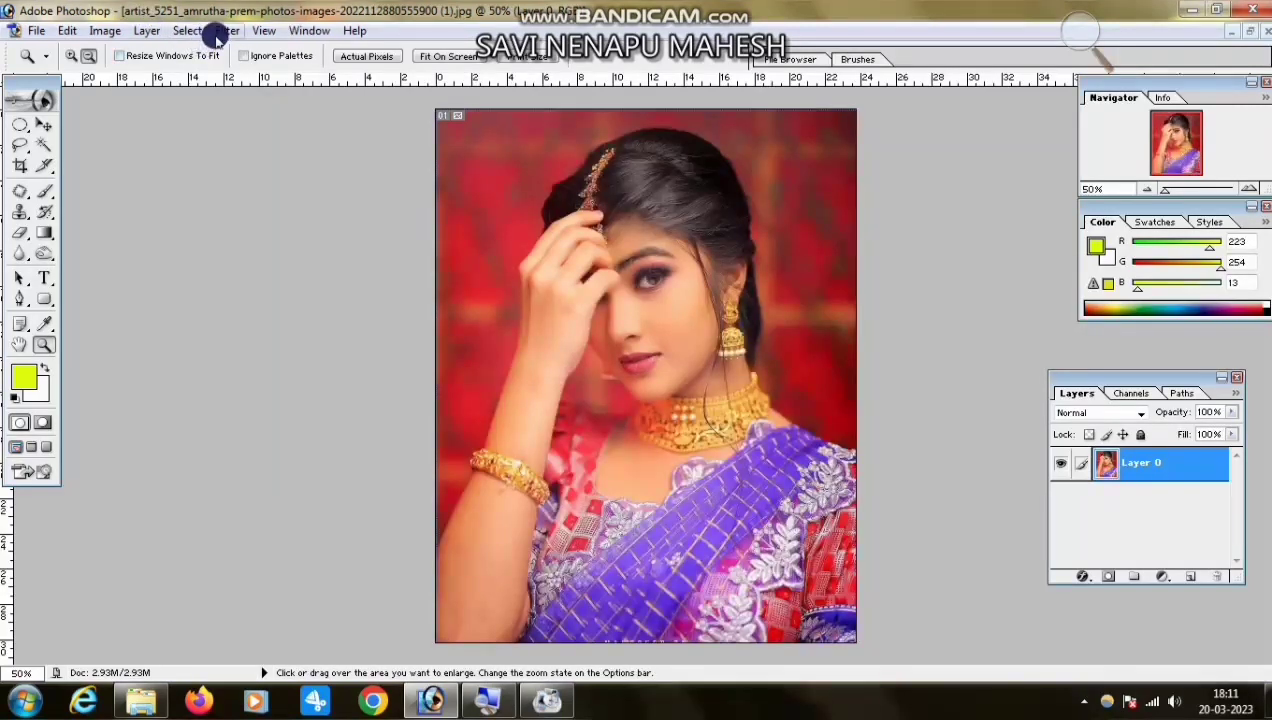
Test a stronger Radial Blur with an amount of 70, the Spin method and Good quality, and undo it.
click(228, 31)
mouse_move(372, 170)
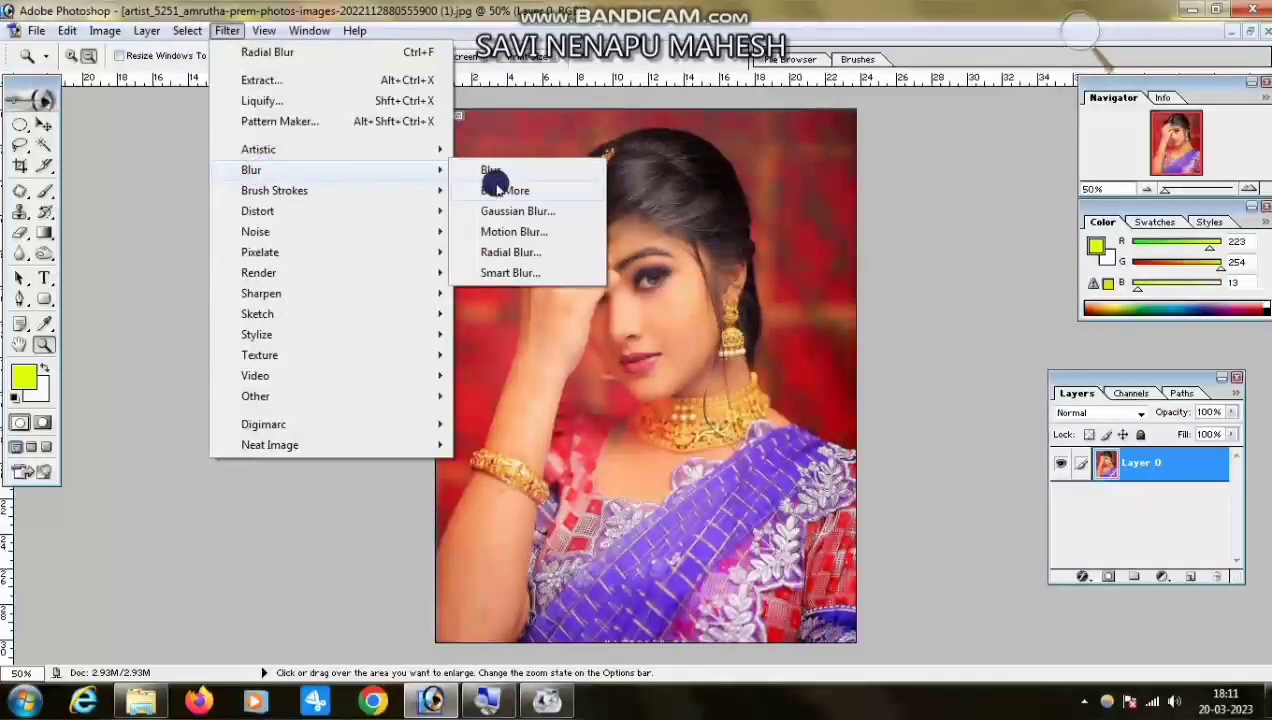
click(510, 252)
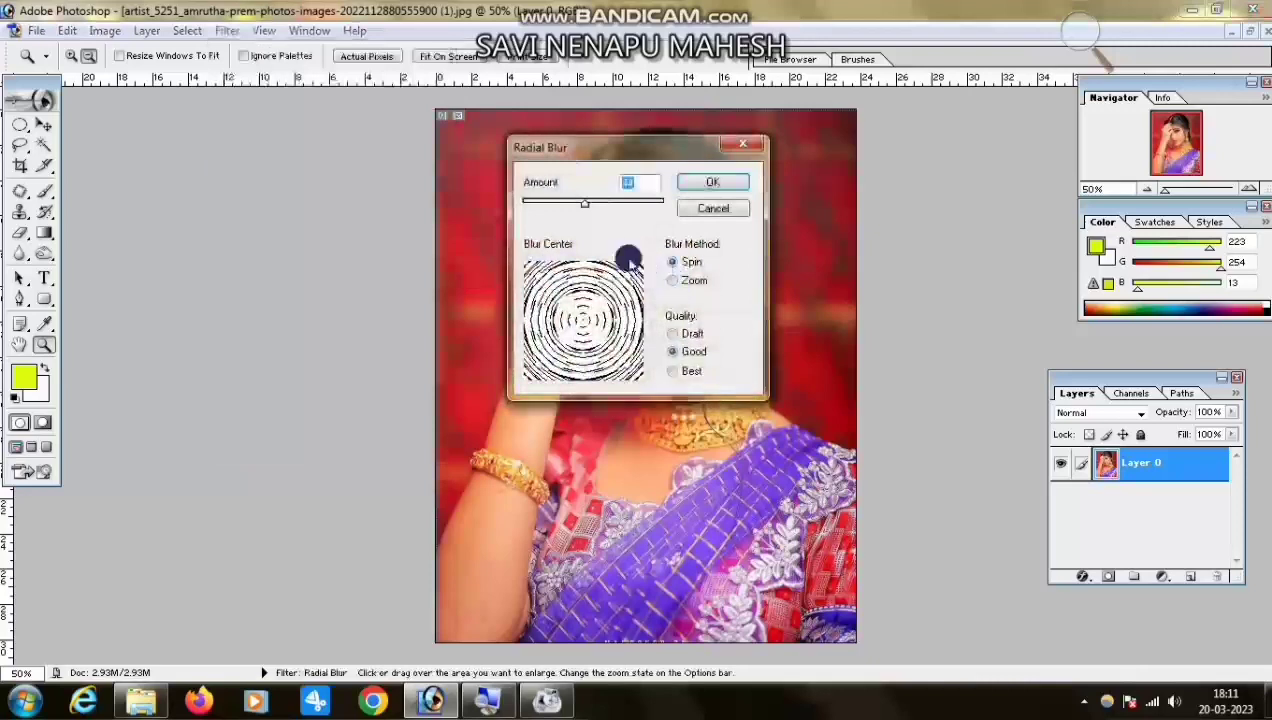
drag(628, 160, 858, 209)
drag(830, 256, 867, 256)
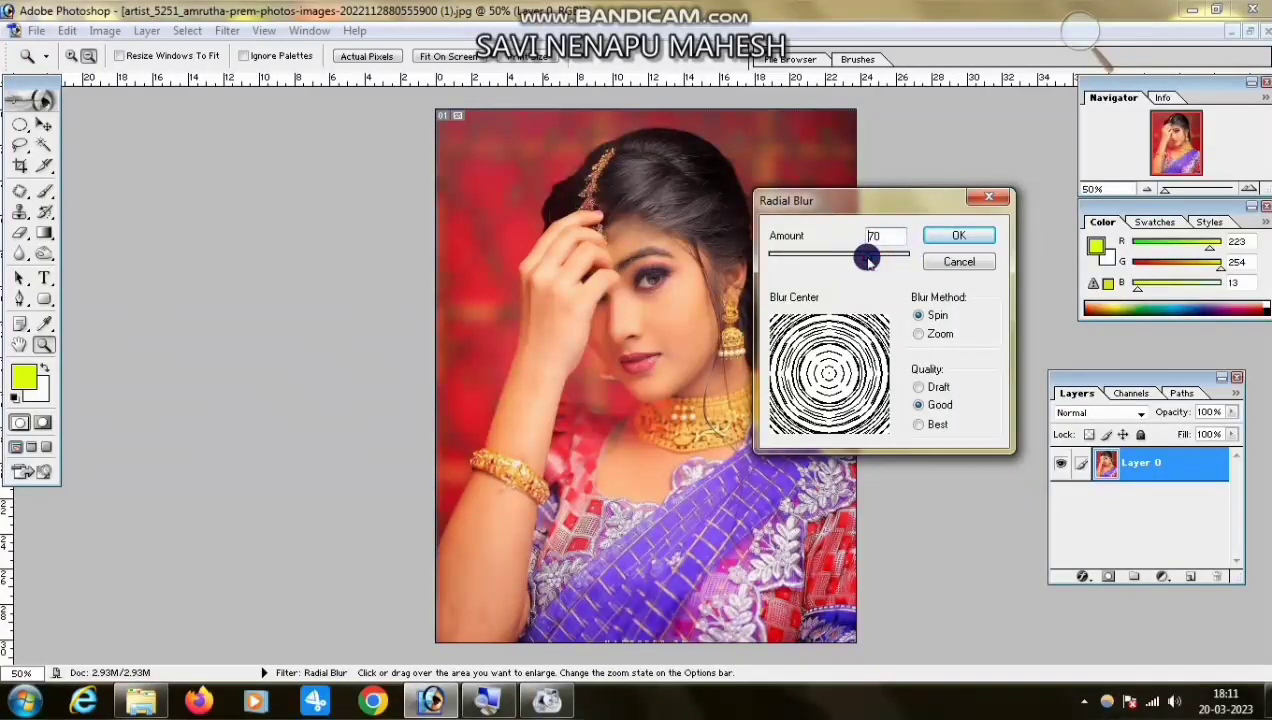
click(948, 235)
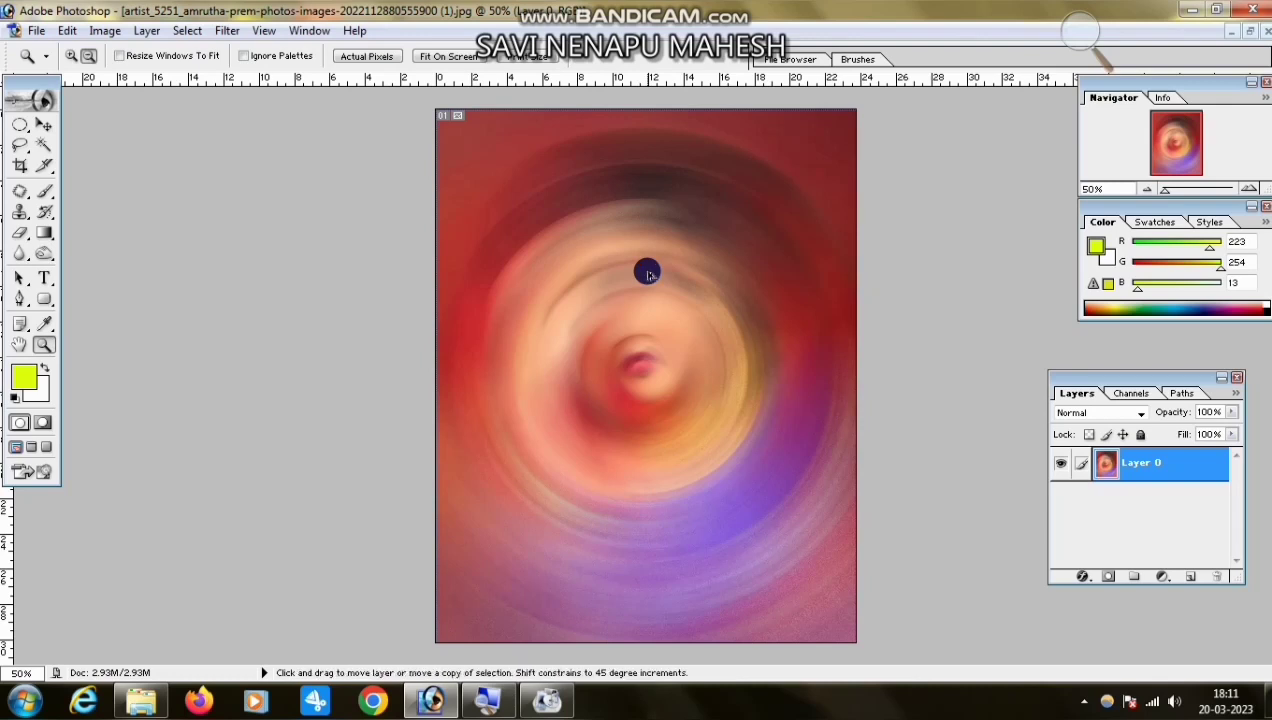
key(ctrl+z)
Apply Smart Blur to the portrait with radius 5.1, threshold 25.0, High quality and Normal mode.
click(226, 32)
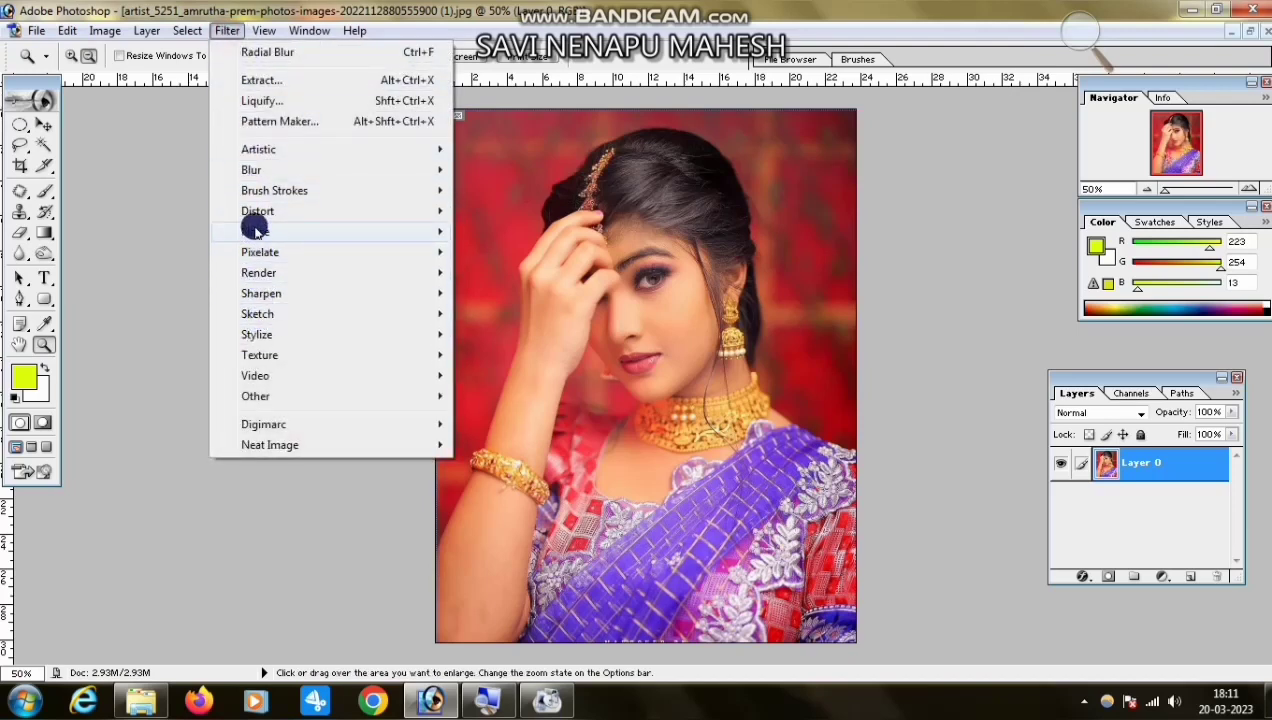
mouse_move(255, 170)
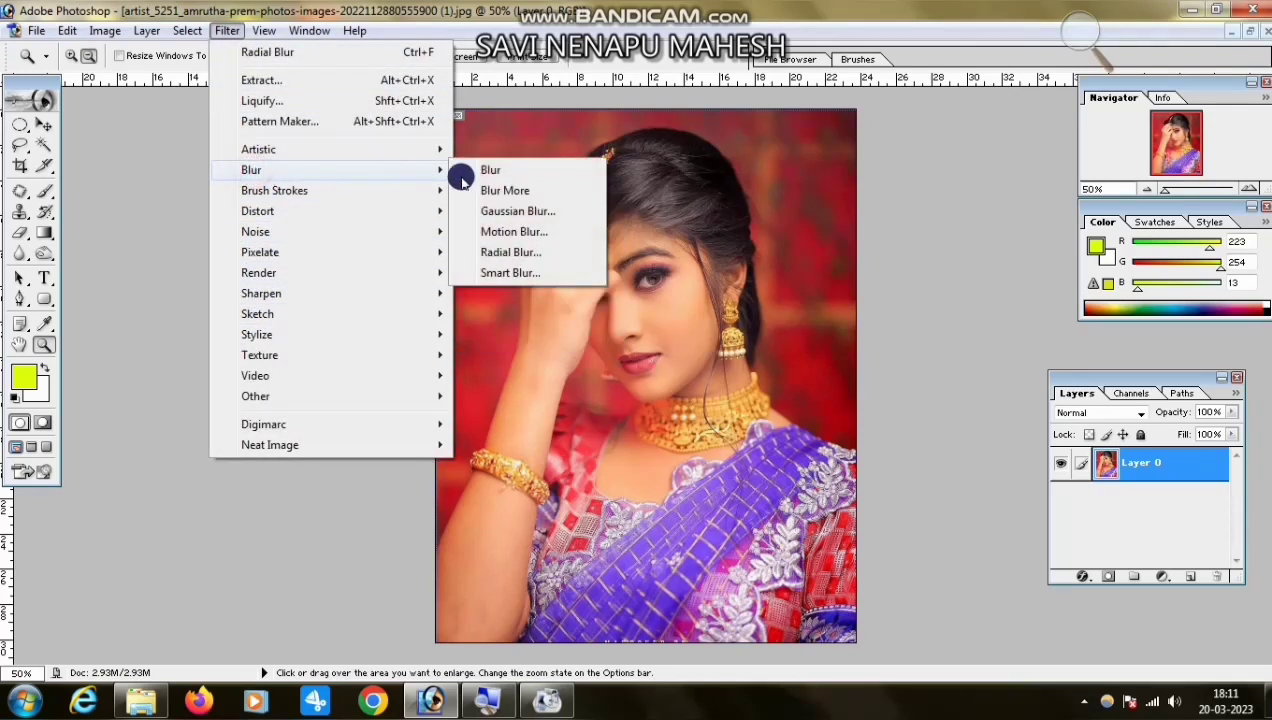
click(513, 284)
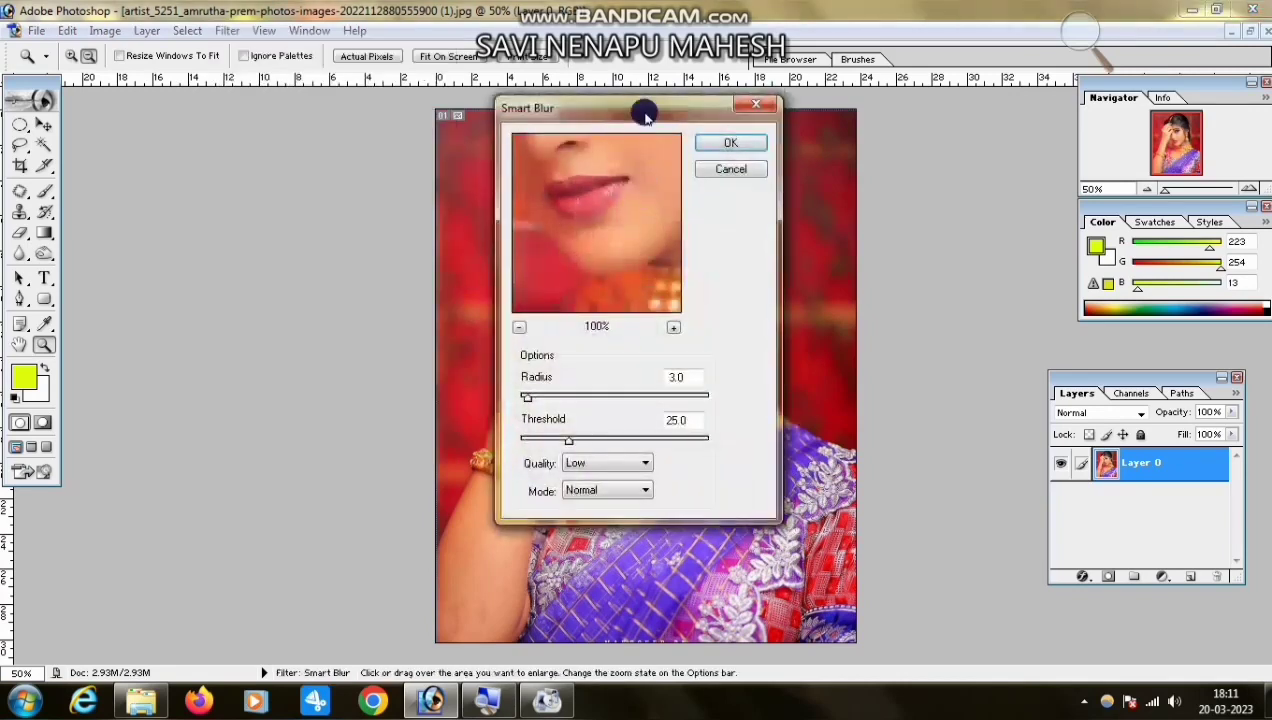
drag(641, 110, 845, 165)
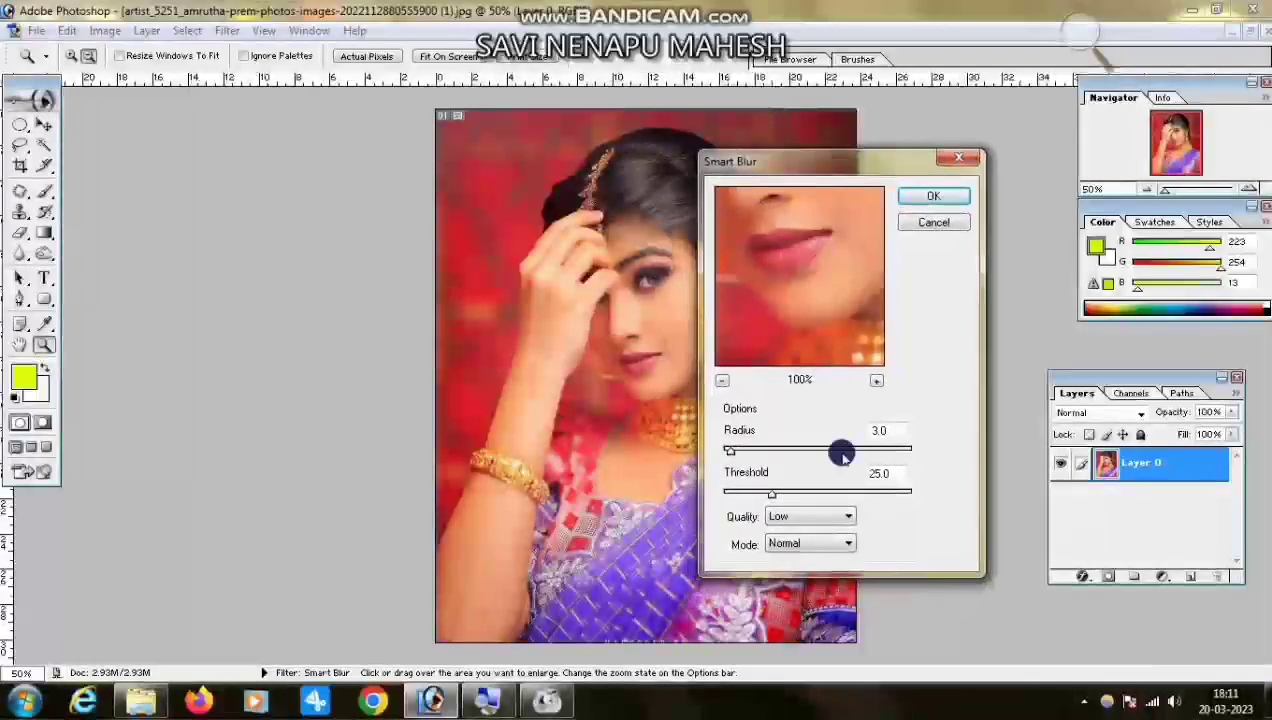
click(778, 517)
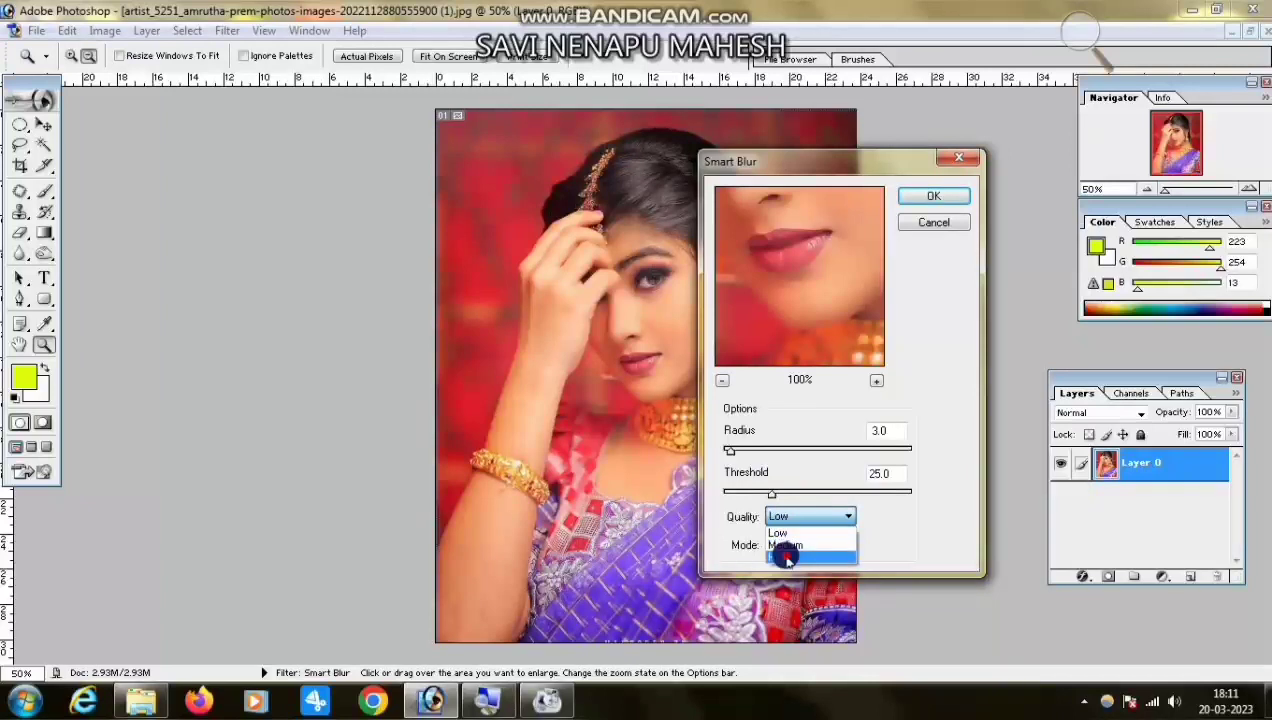
click(785, 558)
click(795, 543)
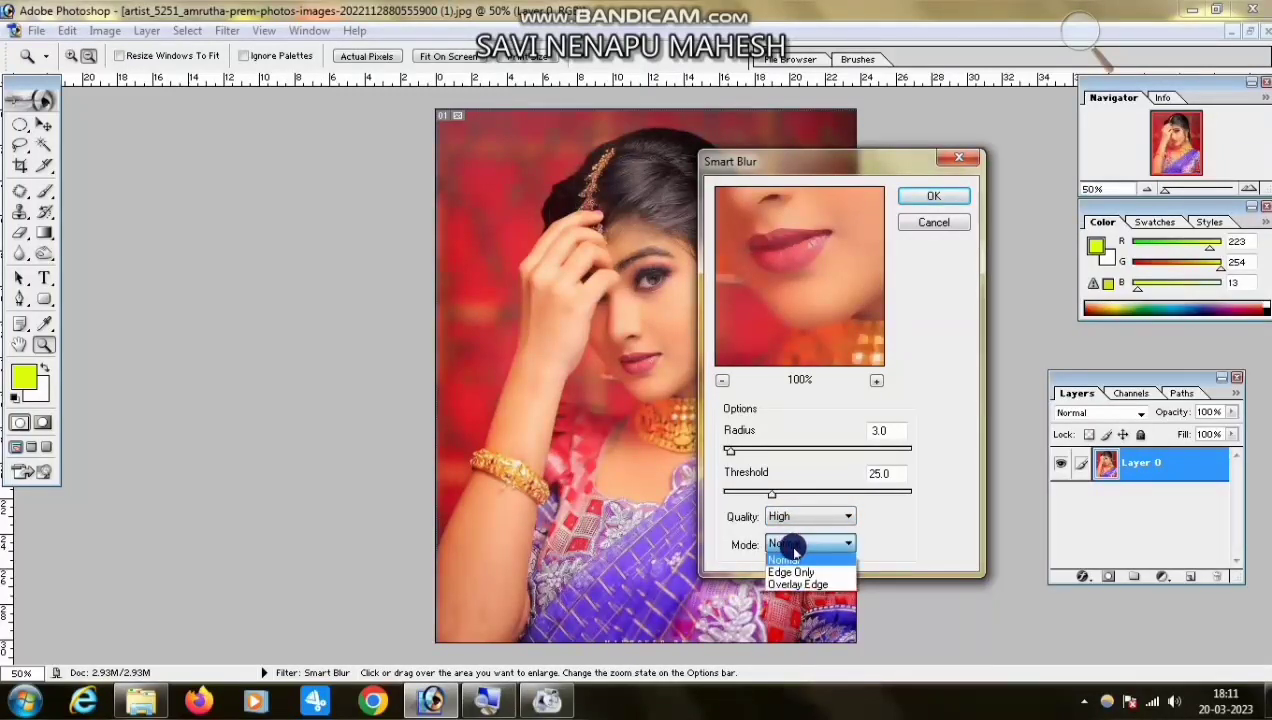
click(893, 520)
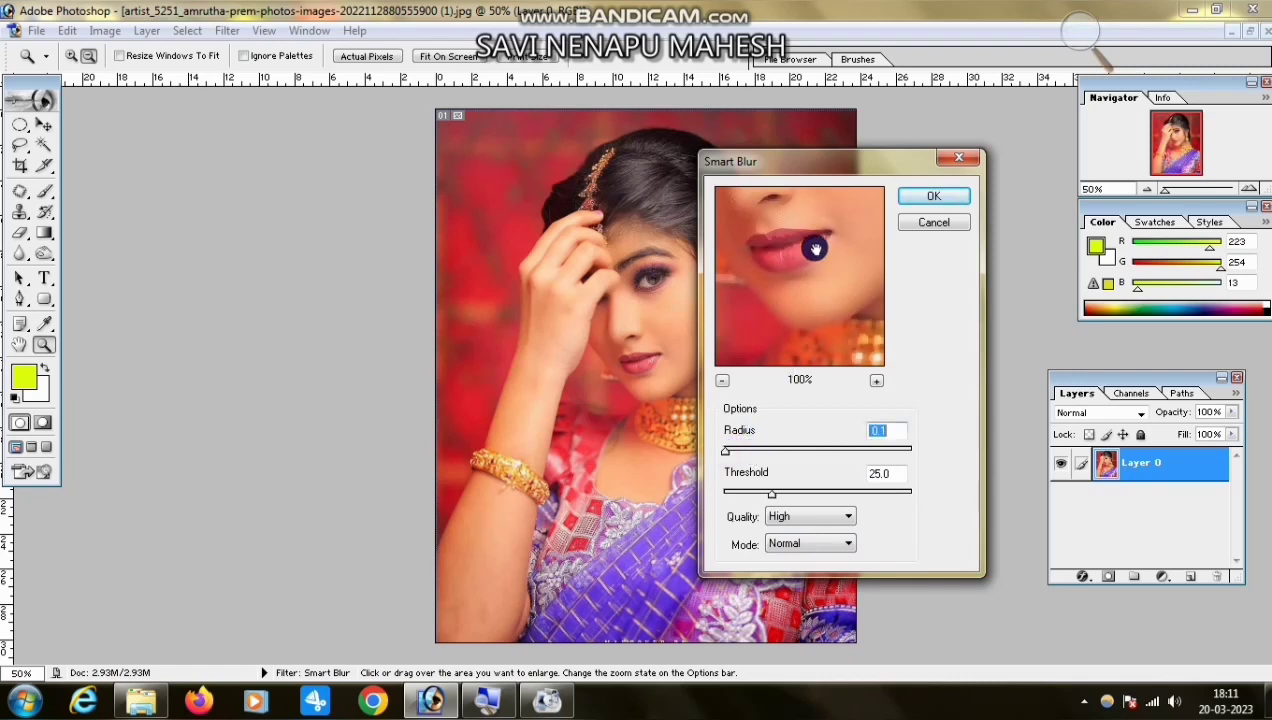
click(727, 453)
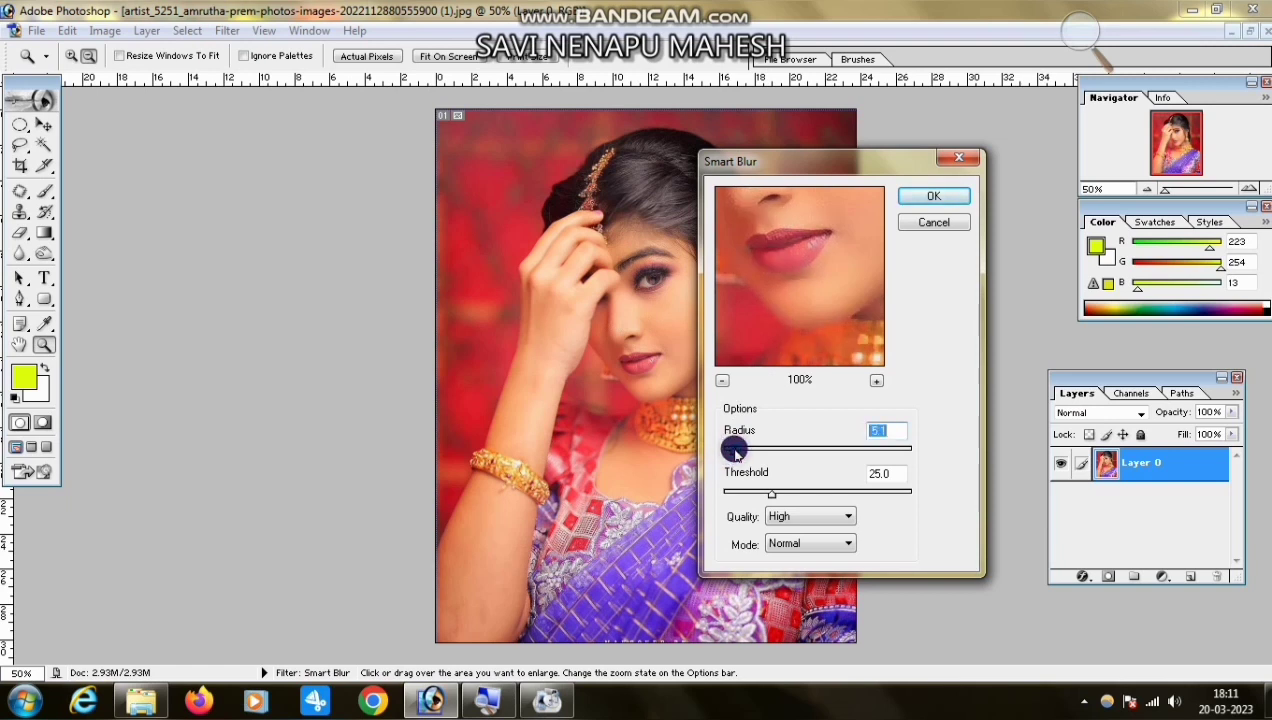
click(925, 197)
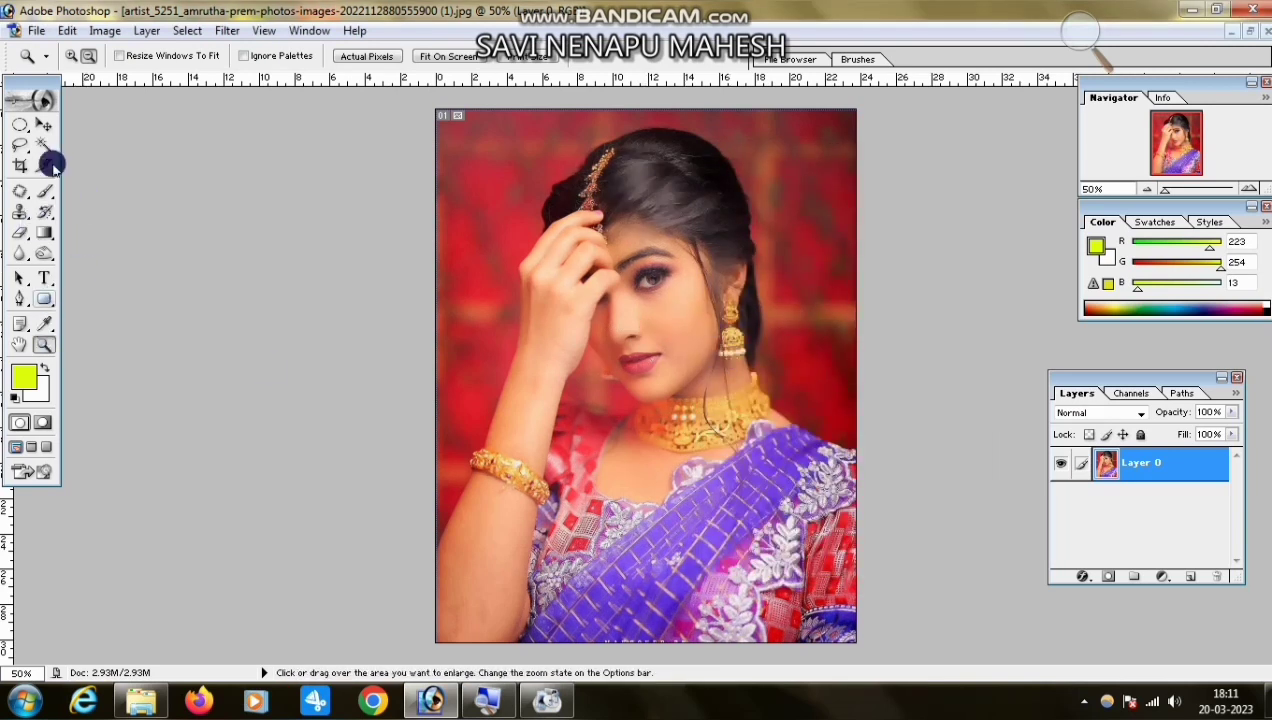
Examine the smart blur on the face and earring at 200% magnification, and return to a view of the whole portrait.
click(71, 56)
click(664, 337)
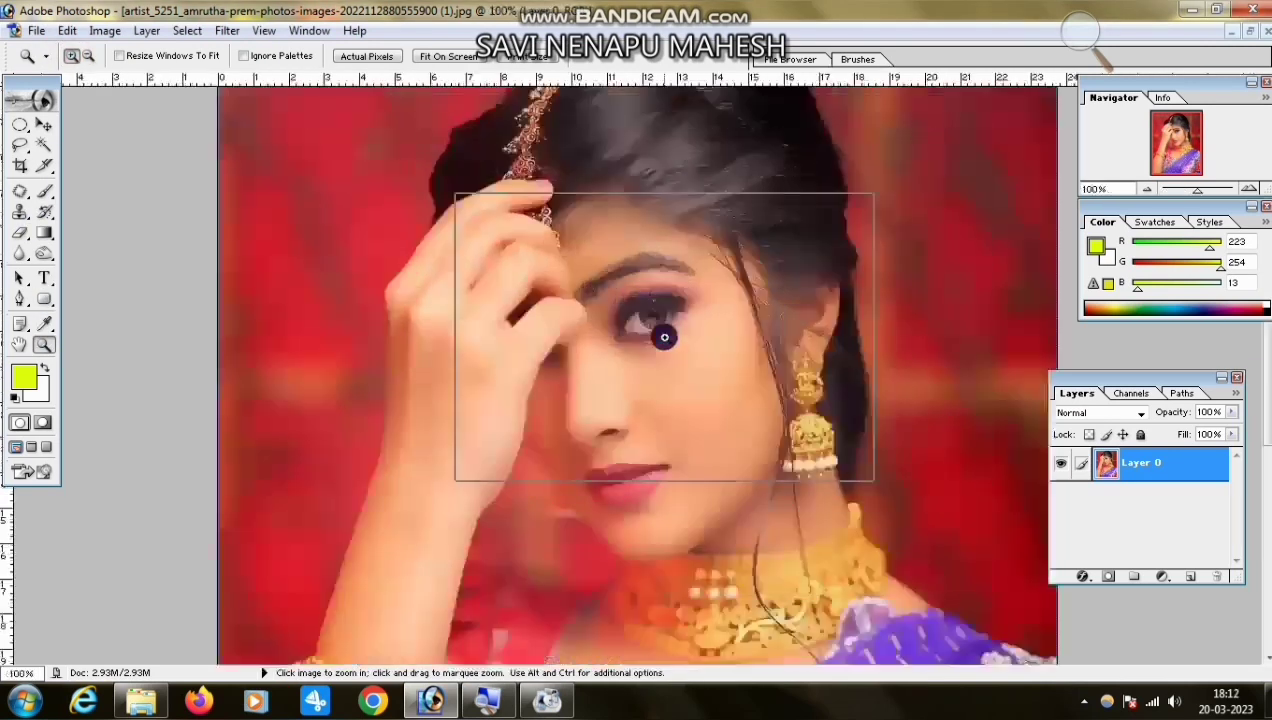
click(664, 337)
scroll(664, 337, down, 2)
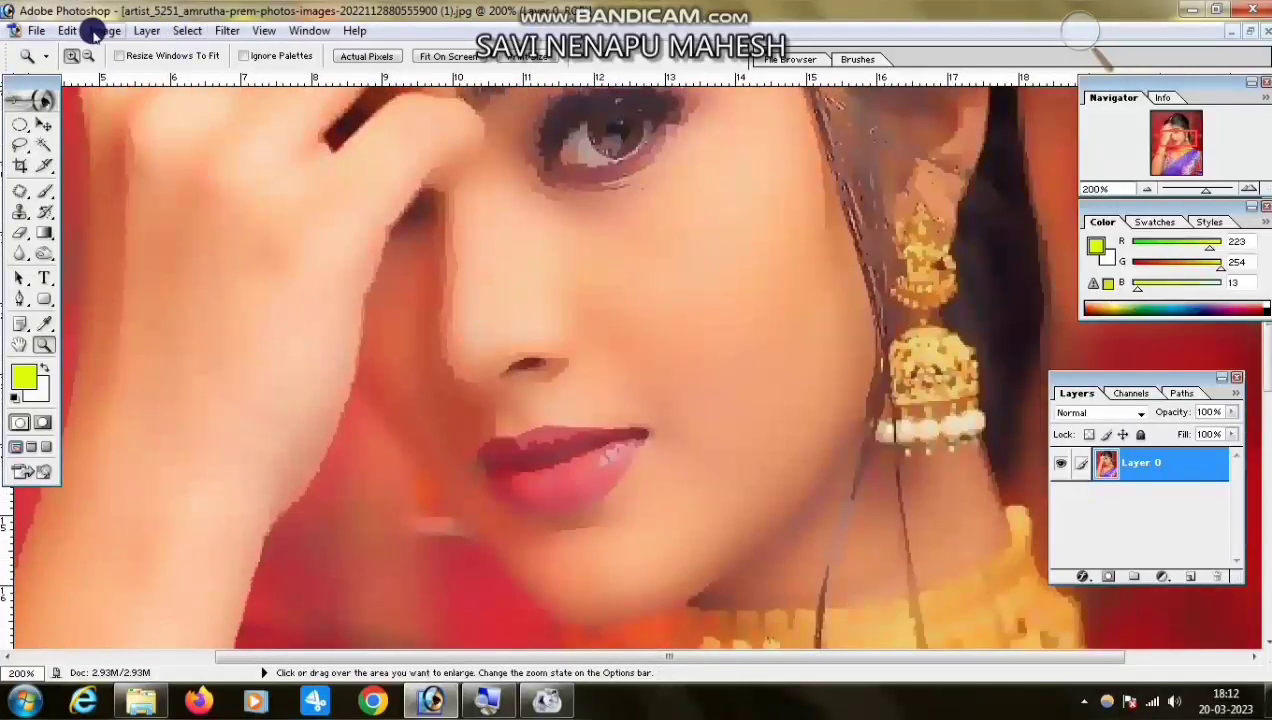
click(88, 56)
click(654, 392)
click(654, 392)
click(654, 392)
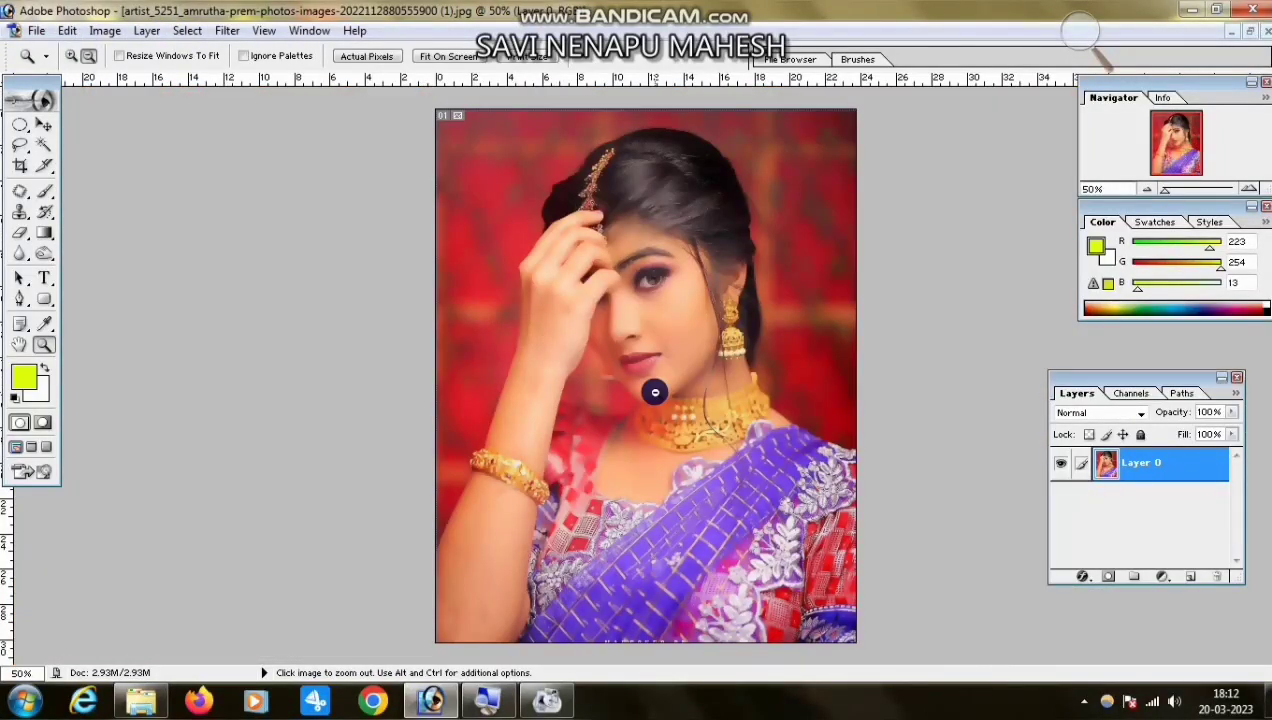
click(1083, 702)
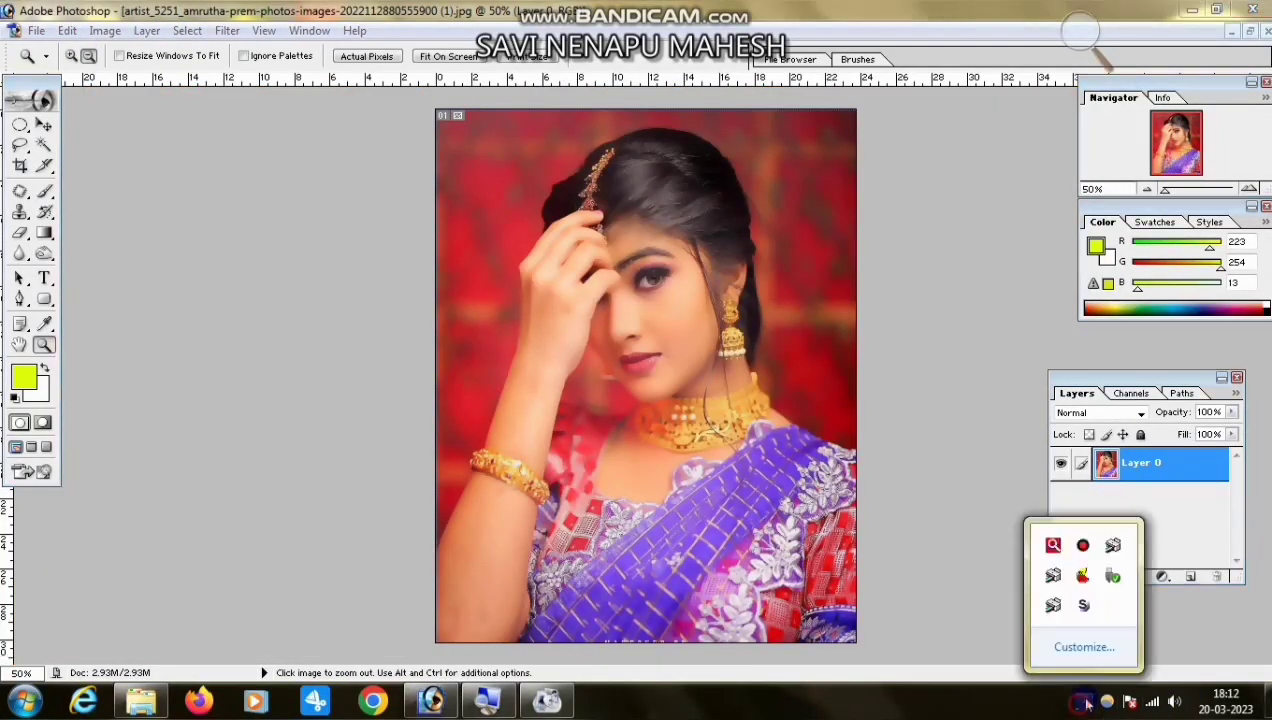
click(1082, 545)
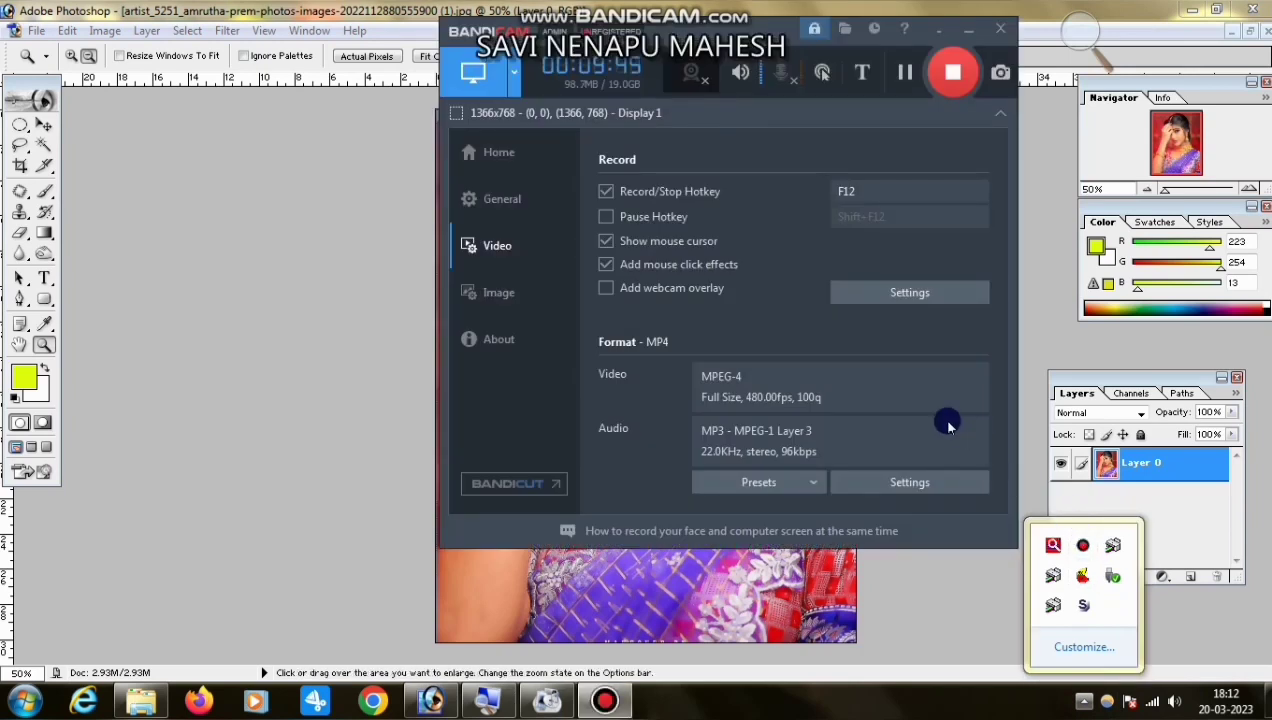
click(963, 28)
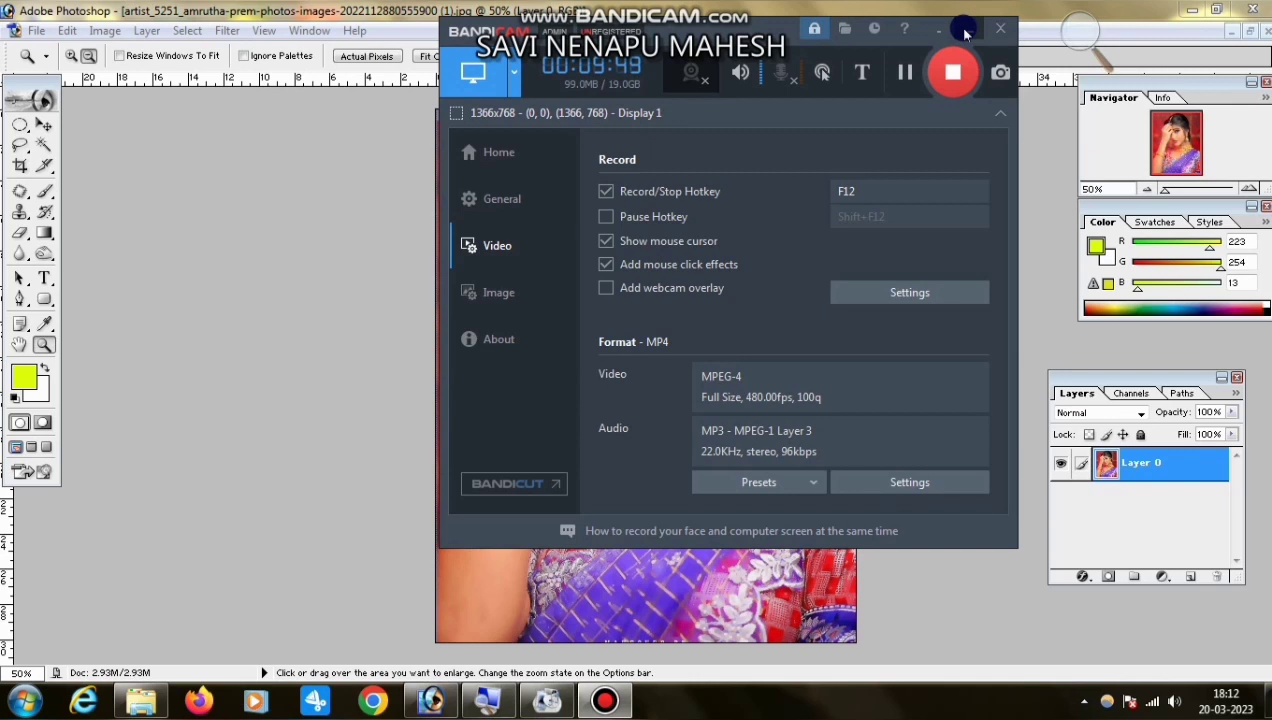
click(965, 32)
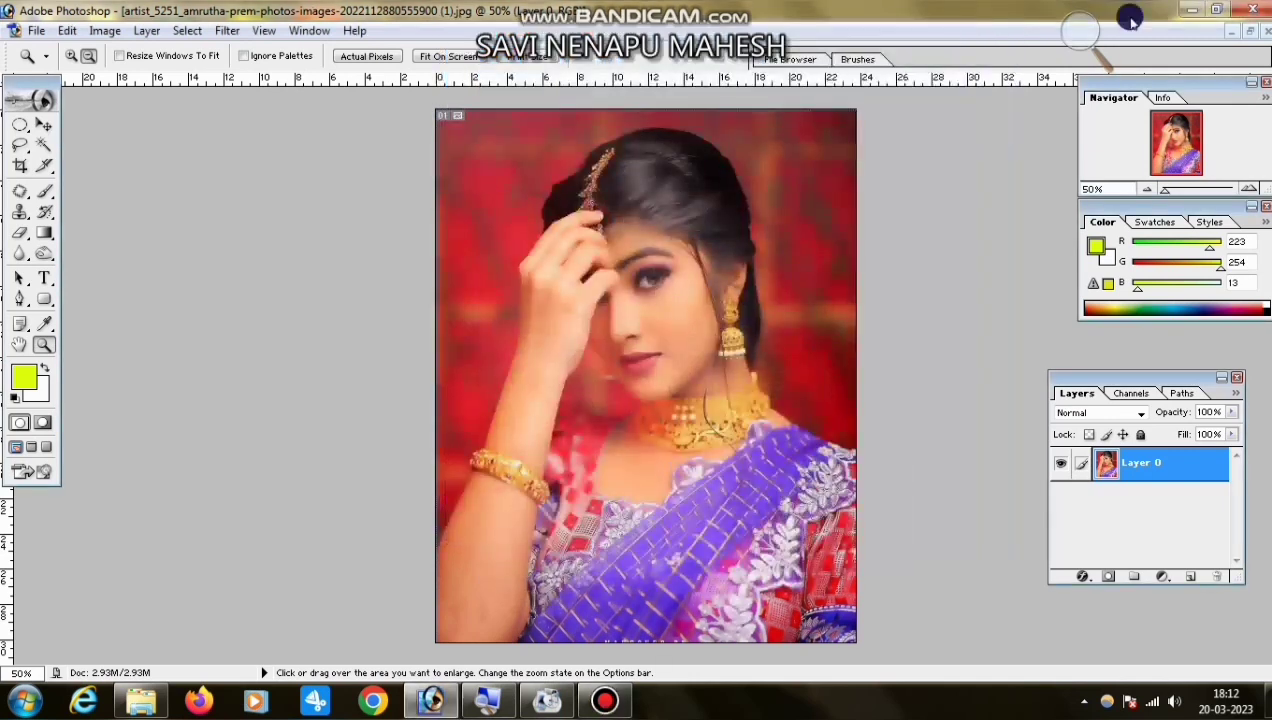